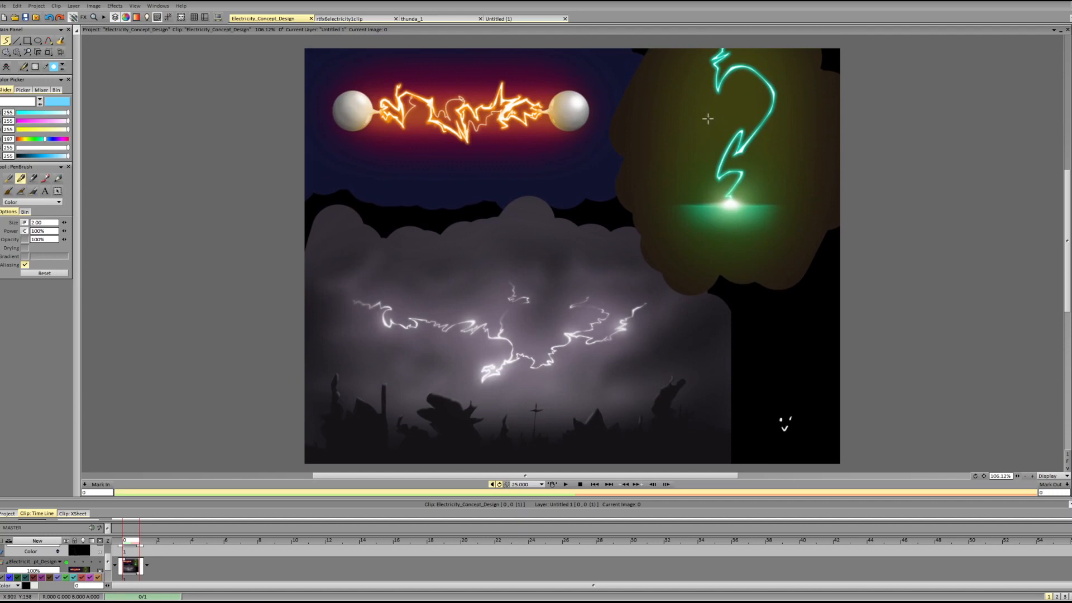
Add a new layer above the concept artwork for sketching.
click(750, 176)
key(ctrl+shift+n)
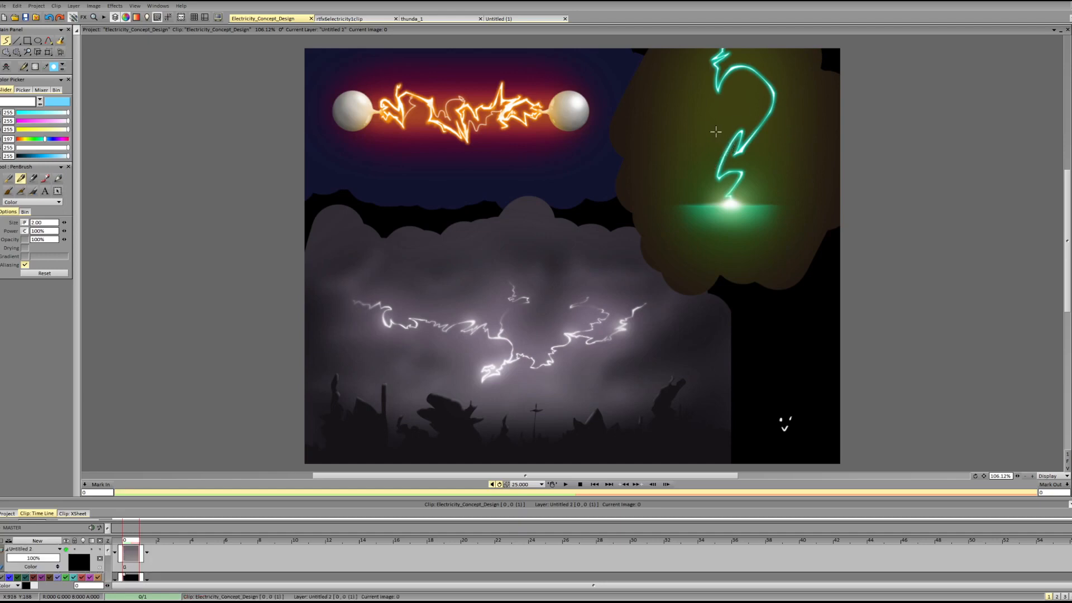
mouse_move(680, 134)
mouse_down()
mouse_move(803, 146)
mouse_move(728, 127)
mouse_up()
key(ctrl+z)
mouse_move(507, 259)
mouse_down()
mouse_move(436, 390)
mouse_move(550, 275)
mouse_up()
key(ctrl+z)
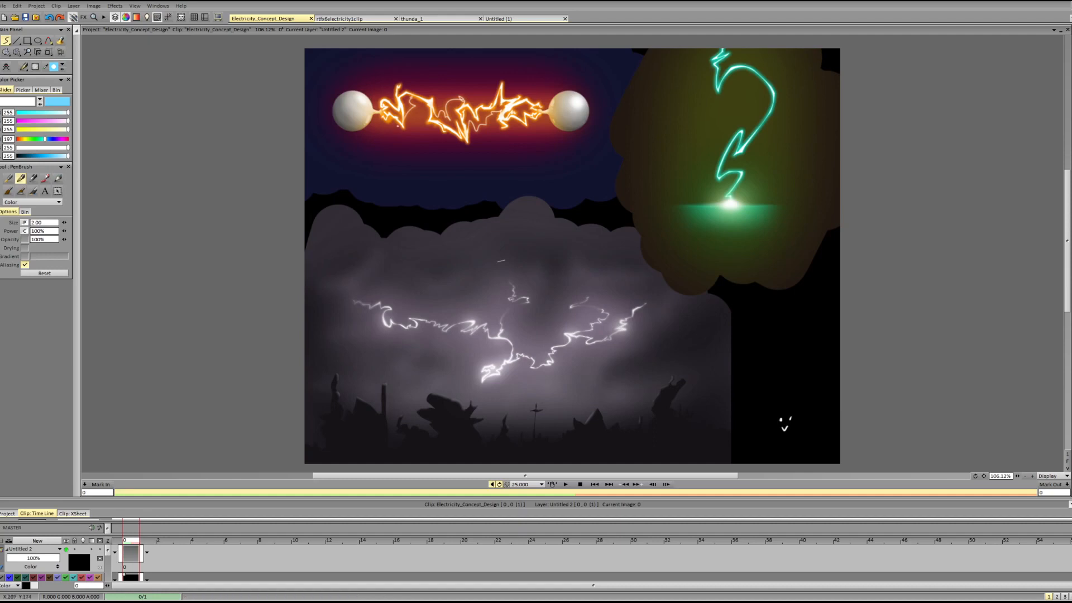
mouse_move(723, 205)
mouse_down()
mouse_move(695, 131)
mouse_move(768, 127)
mouse_up()
key(ctrl+z)
key(ctrl+z)
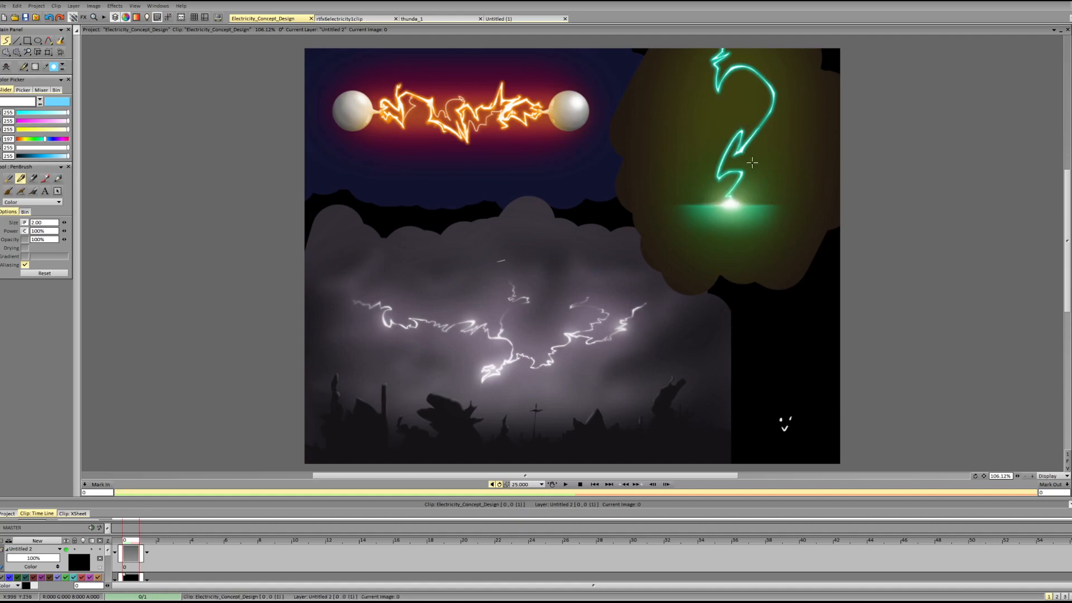
Sketch white loops inside the curves of the green lightning bolt to mark the spaces it encloses.
drag(1018, 477, 1023, 474)
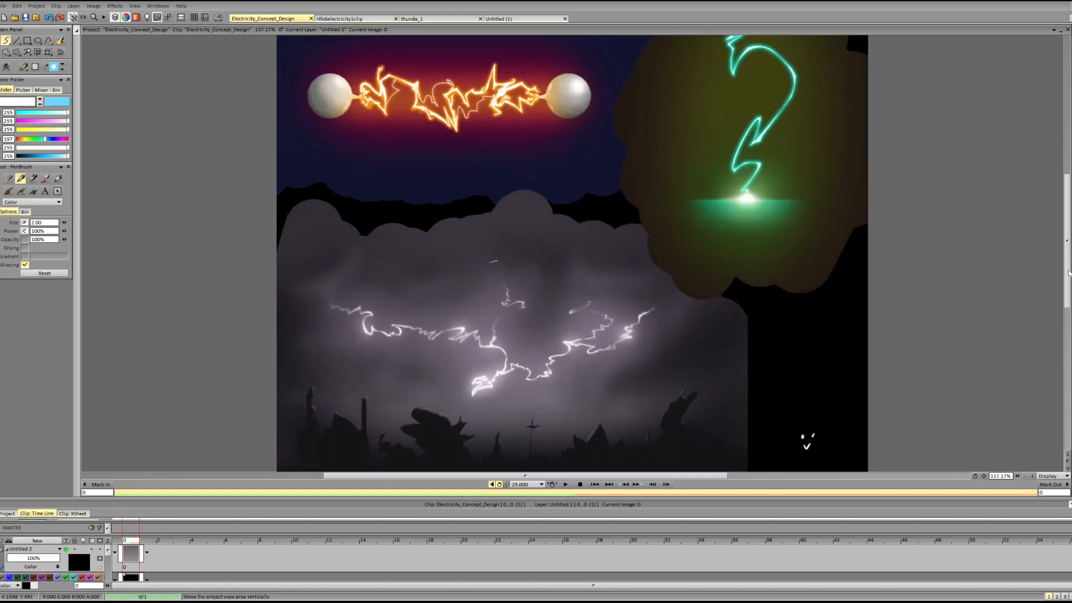
drag(1067, 279, 1067, 236)
mouse_move(740, 200)
mouse_down()
mouse_move(736, 266)
mouse_move(738, 229)
mouse_up()
key(ctrl+z)
mouse_move(746, 283)
mouse_down()
mouse_move(761, 292)
mouse_move(746, 290)
mouse_move(756, 308)
mouse_move(767, 286)
mouse_move(751, 286)
mouse_up()
key(ctrl+z)
mouse_move(743, 207)
mouse_down()
mouse_move(726, 218)
mouse_move(746, 180)
mouse_up()
key(ctrl+z)
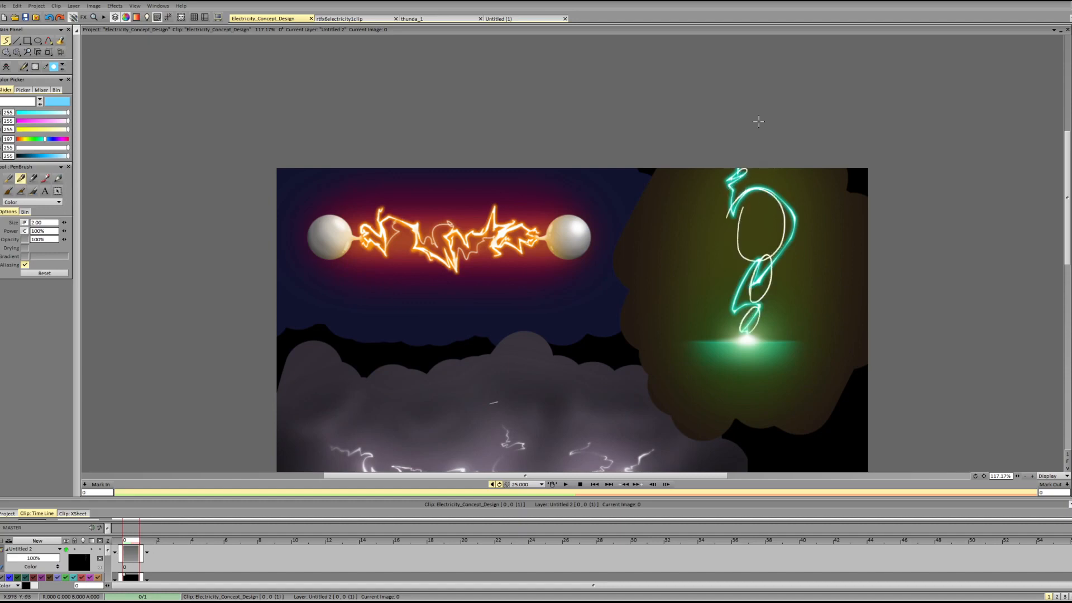
key(Delete)
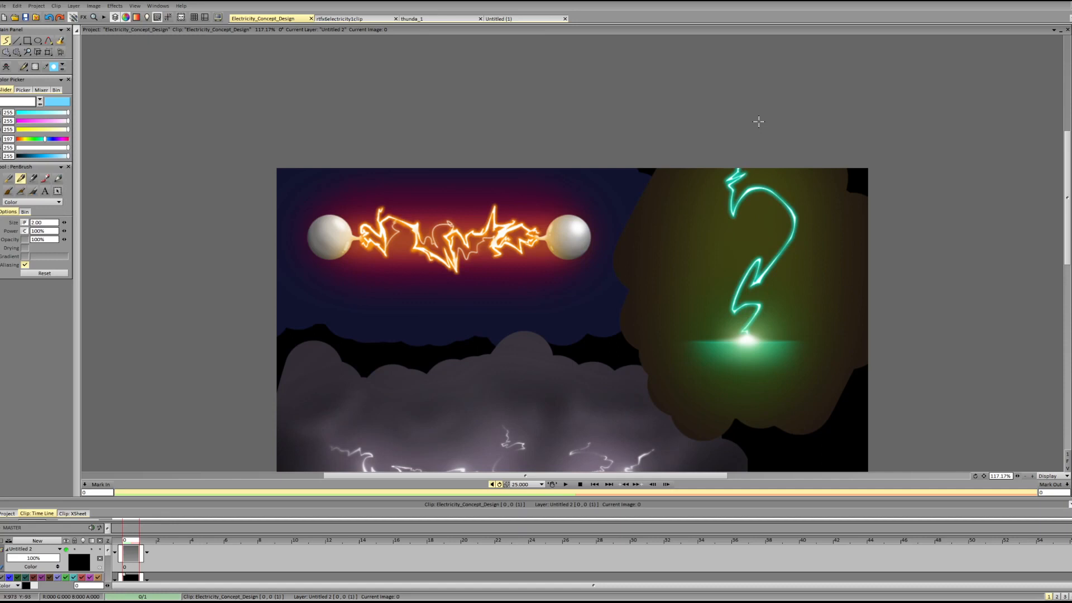
key(ctrl+z)
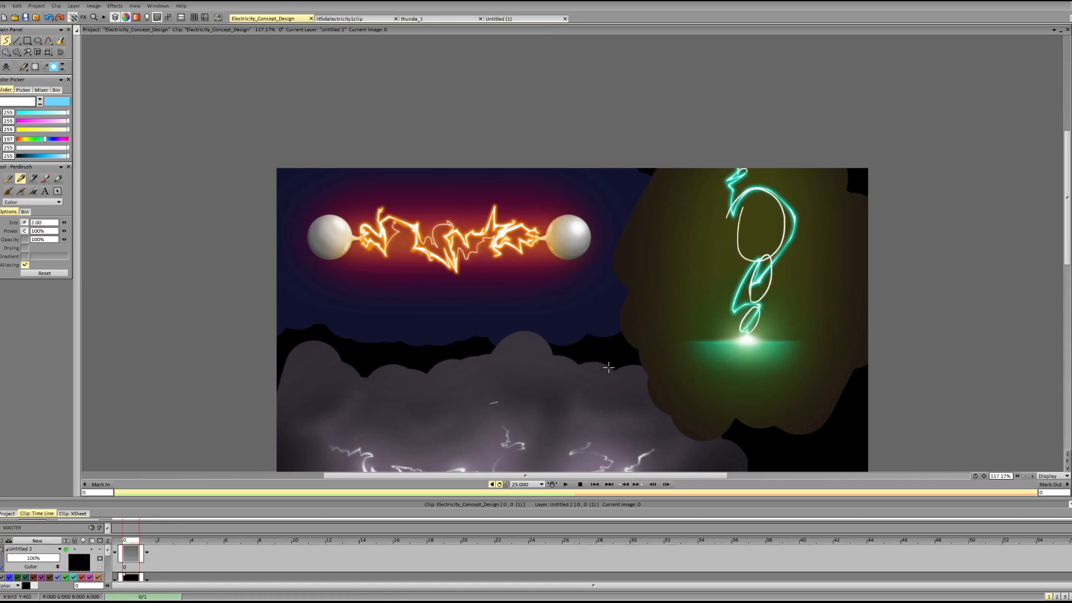
Dim the artwork layer by lowering its opacity and clear the white loops from the sketch layer.
click(109, 573)
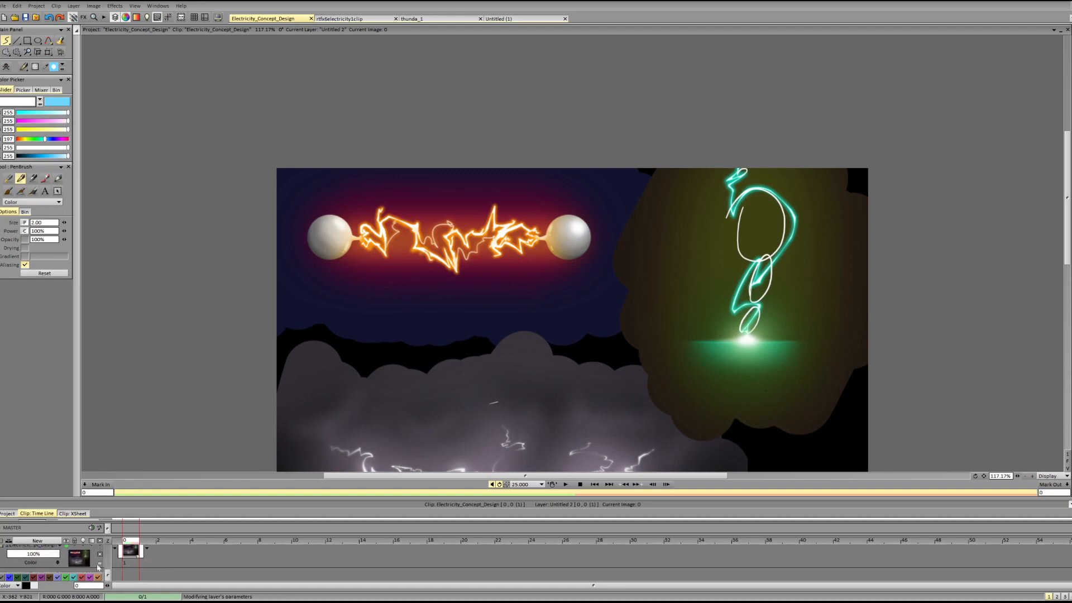
click(35, 555)
drag(107, 575, 108, 550)
key(Delete)
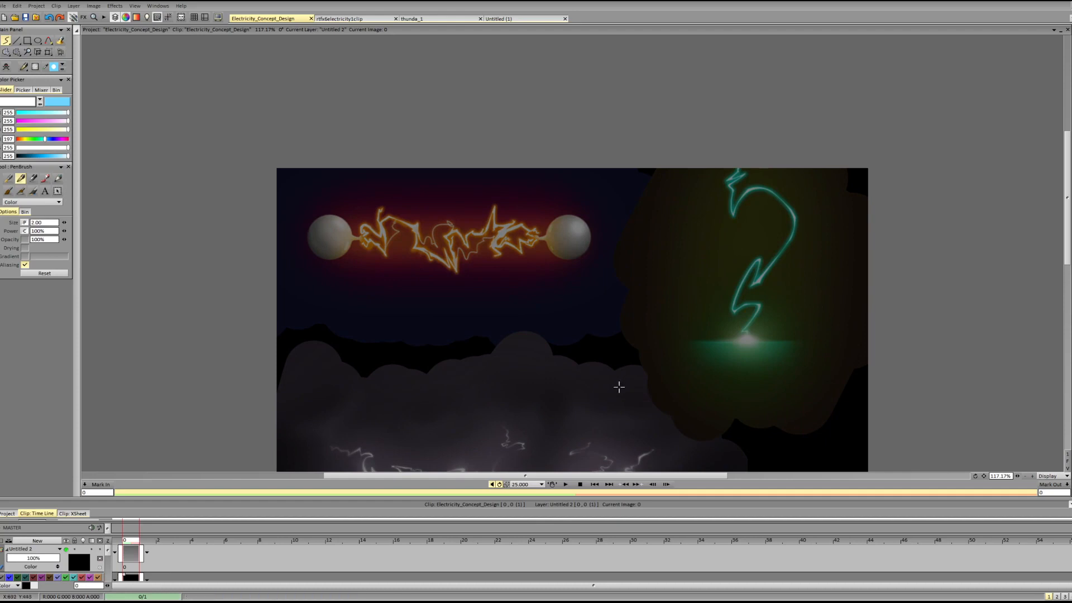
drag(554, 475, 621, 470)
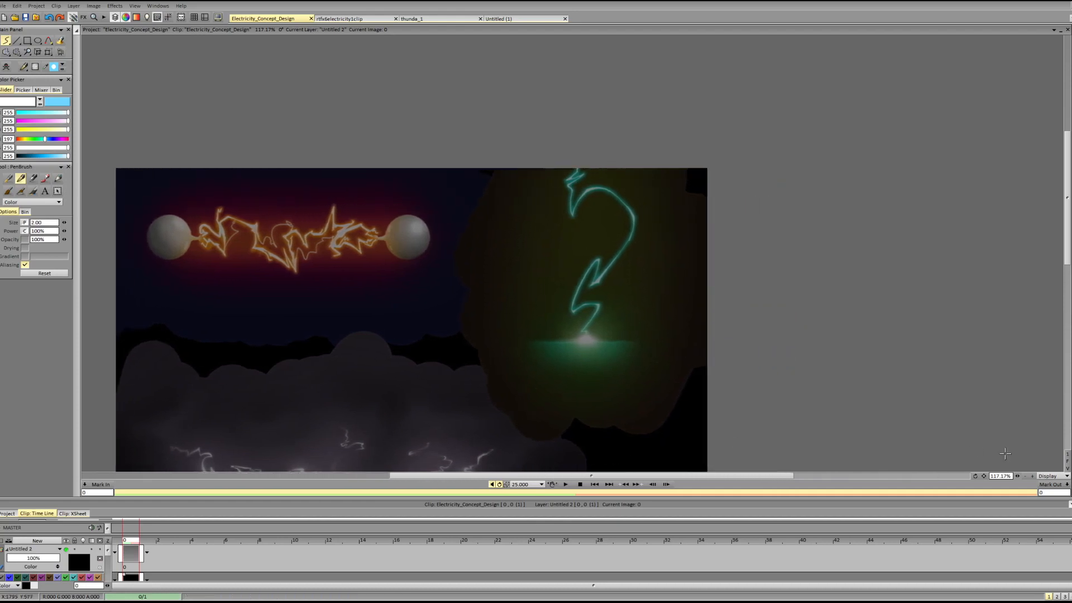
drag(1014, 476, 1022, 473)
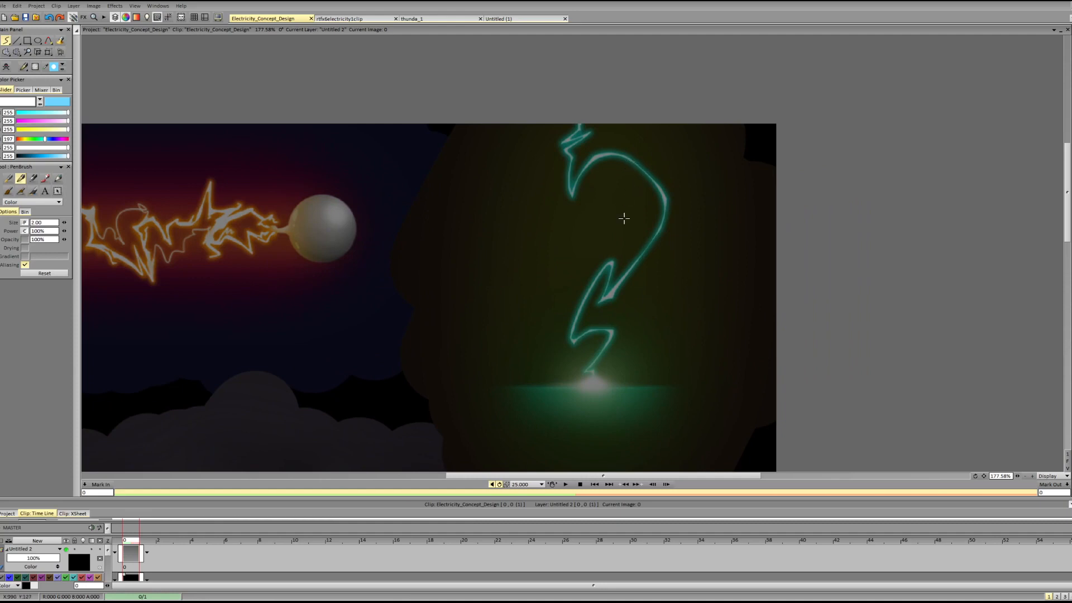
Set the pen colour to bright red (255, 37, 37) and test it with a stroke along the green bolt.
drag(574, 318, 588, 285)
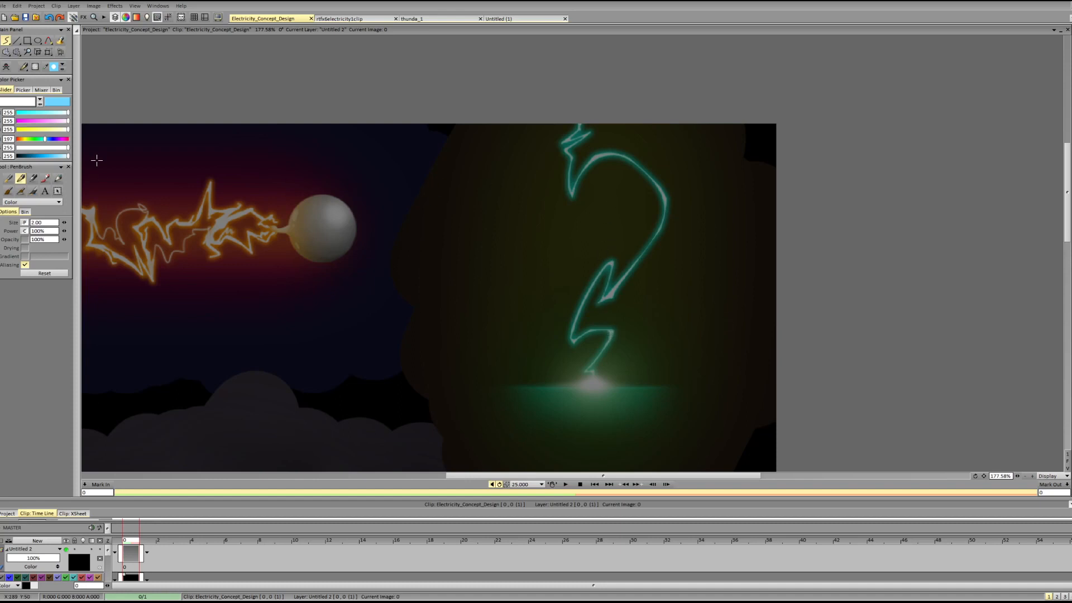
drag(68, 156, 45, 157)
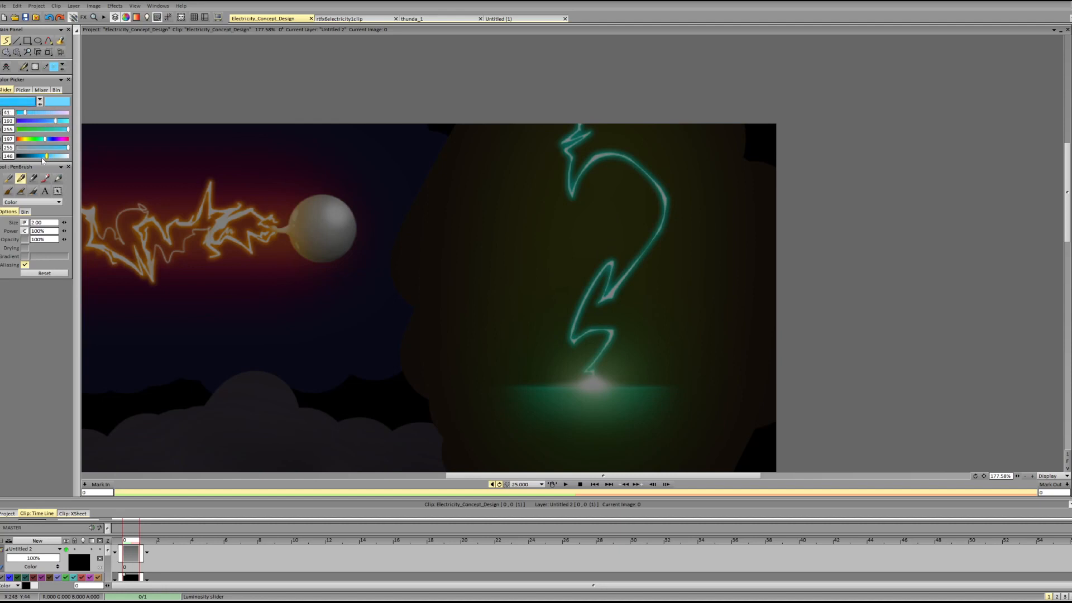
drag(1018, 475, 1033, 476)
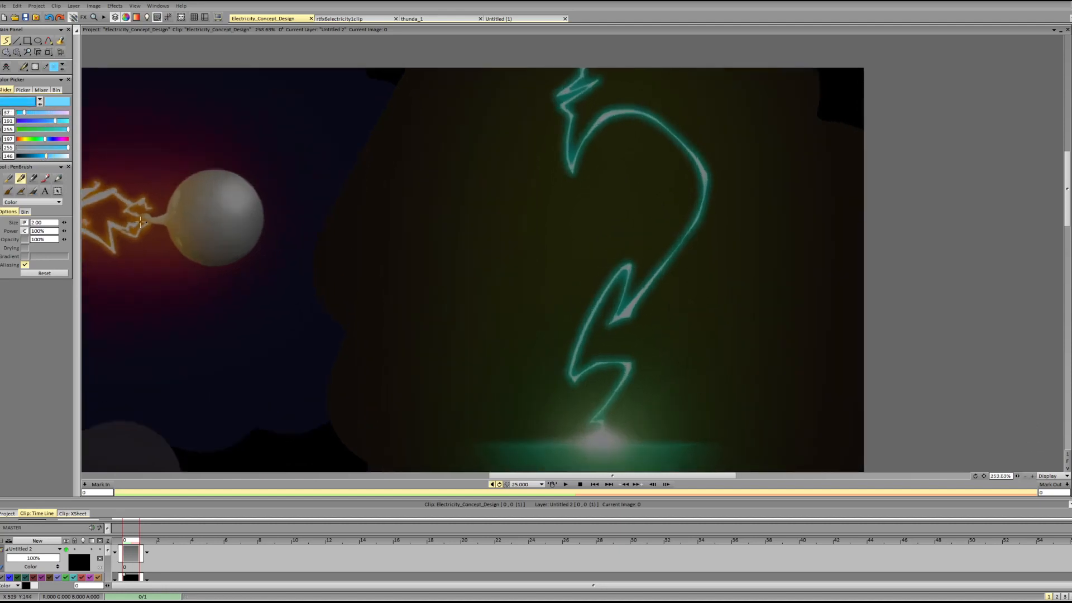
drag(46, 140, 70, 140)
drag(639, 239, 589, 357)
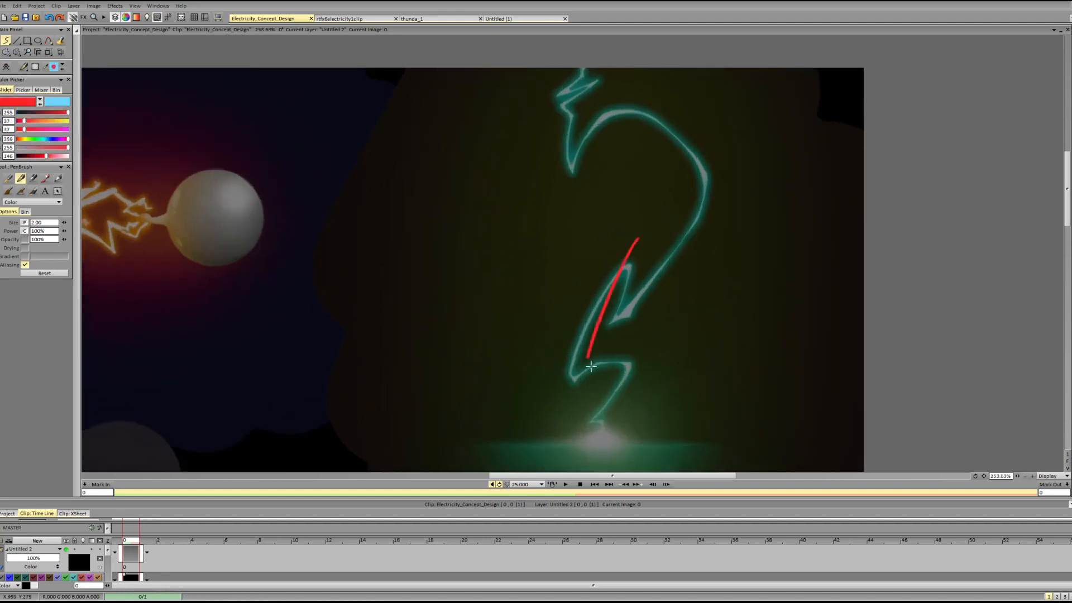
key(ctrl+z)
Reduce the pen size to 0.50 and try thin red strokes up the bolt's lower diagonal.
drag(610, 244, 560, 381)
key(ctrl+z)
drag(581, 324, 617, 259)
key(ctrl+z)
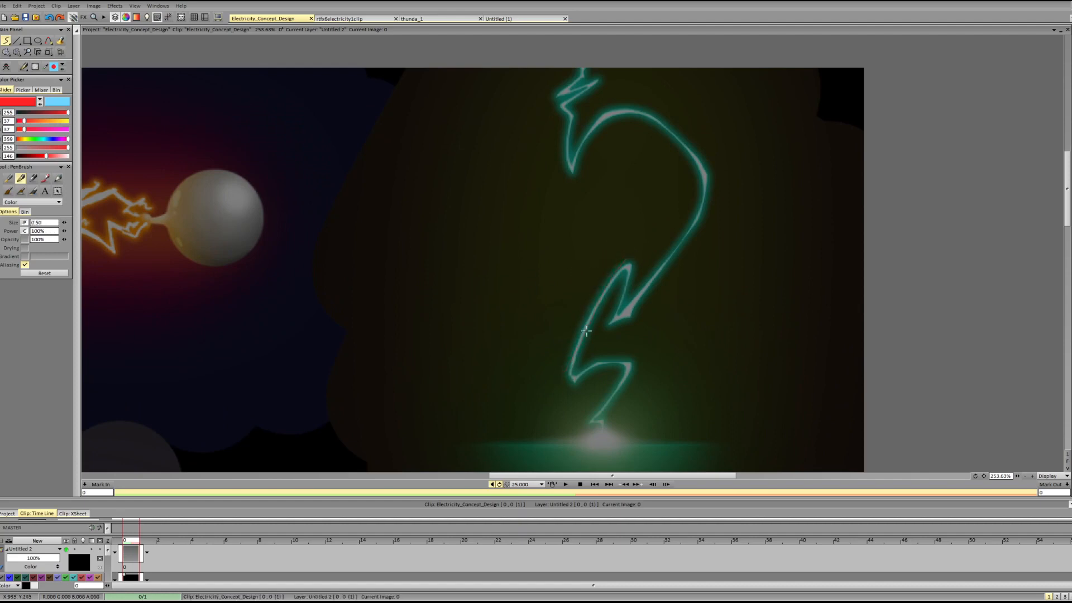
drag(579, 344, 621, 256)
key(ctrl+z)
Outline the green bolt's middle zigzag and its long outer side with thin red lines.
drag(622, 258, 628, 299)
mouse_move(626, 275)
mouse_down()
mouse_move(614, 321)
mouse_move(640, 297)
mouse_up()
mouse_move(644, 288)
mouse_down()
mouse_move(678, 234)
mouse_move(633, 308)
mouse_move(696, 216)
mouse_up()
mouse_move(655, 271)
mouse_down()
mouse_move(699, 216)
mouse_move(647, 277)
mouse_move(699, 213)
mouse_move(693, 224)
mouse_move(700, 179)
mouse_move(706, 203)
mouse_move(703, 158)
mouse_up()
drag(708, 202, 714, 167)
key(ctrl+z)
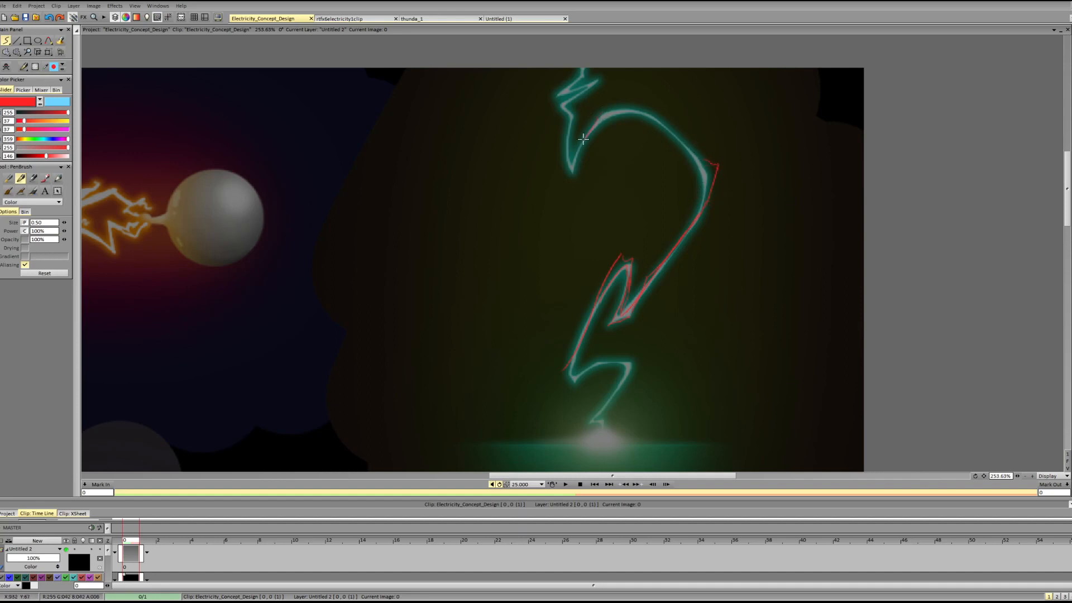
Outline the bolt's upper arc in red, erasing and redrawing the outer corner to sharpen it.
mouse_move(584, 139)
mouse_down()
mouse_move(601, 112)
mouse_move(647, 116)
mouse_move(600, 125)
mouse_move(619, 113)
mouse_move(606, 106)
mouse_move(654, 112)
mouse_up()
key(shift+d)
mouse_move(712, 183)
mouse_down()
mouse_move(678, 238)
mouse_move(710, 160)
mouse_up()
key(d)
key(shift+d)
key(d)
key(shift+d)
key(d)
Sharpen the middle peak of the red outline and complete the bolt's bottom and top zigzags.
key(shift+d)
mouse_move(608, 260)
mouse_down()
mouse_move(632, 254)
mouse_move(631, 263)
mouse_up()
key(d)
drag(629, 355, 595, 420)
mouse_move(586, 68)
mouse_down()
mouse_move(558, 96)
mouse_move(596, 81)
mouse_move(588, 110)
mouse_move(570, 119)
mouse_up()
drag(593, 84, 574, 110)
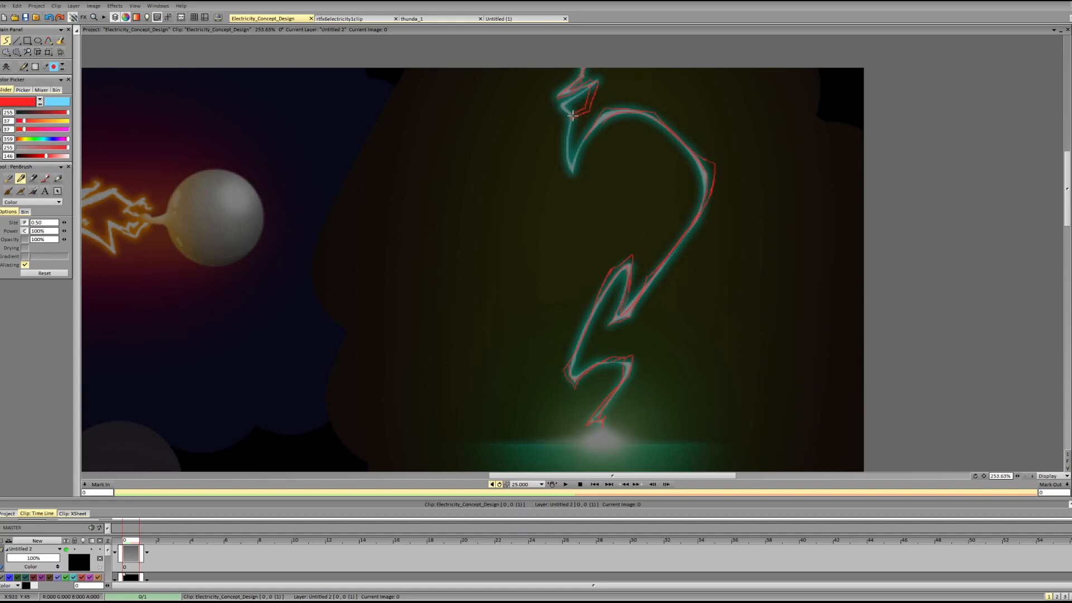
drag(557, 120, 559, 143)
Move the finished red outline off the green bolt into the empty area beside it, between bolt and sphere.
click(48, 52)
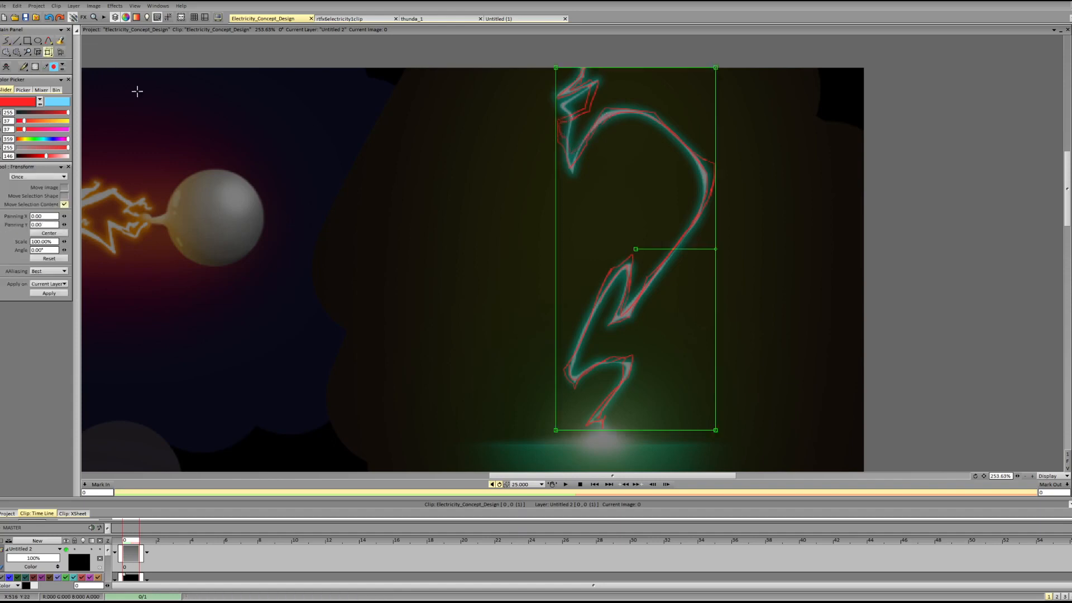
mouse_move(669, 236)
mouse_down()
mouse_move(483, 237)
mouse_move(517, 242)
mouse_up()
key(Return)
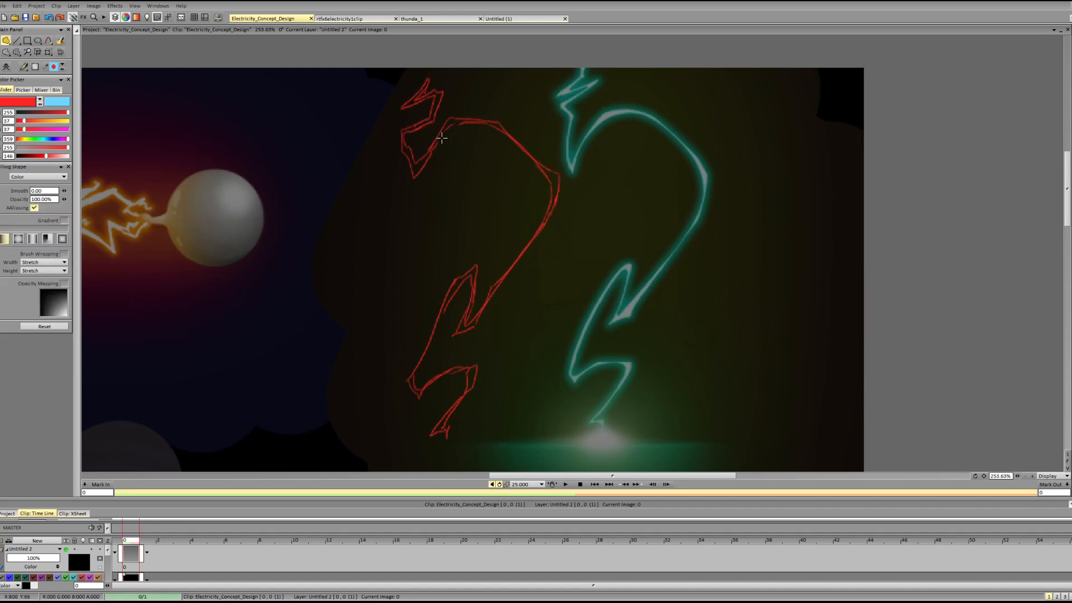
Clean up the top zigzag of the moved red outline by erasing and redrawing its lines.
key(space)
key(d)
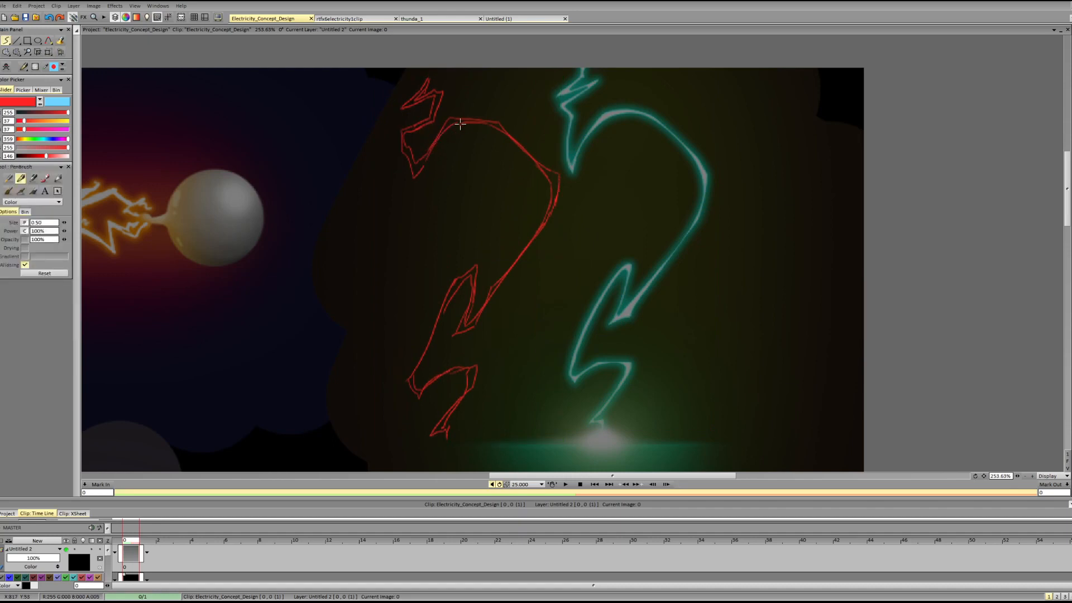
mouse_move(434, 145)
mouse_down()
mouse_move(456, 113)
mouse_move(411, 145)
mouse_up()
key(shift+d)
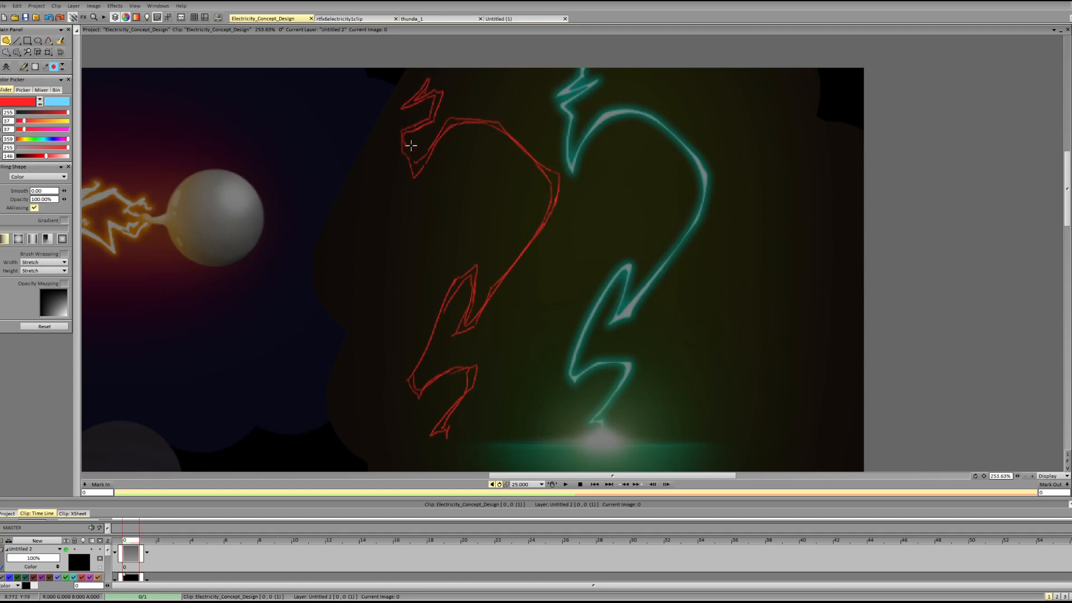
key(d)
key(shift+d)
key(d)
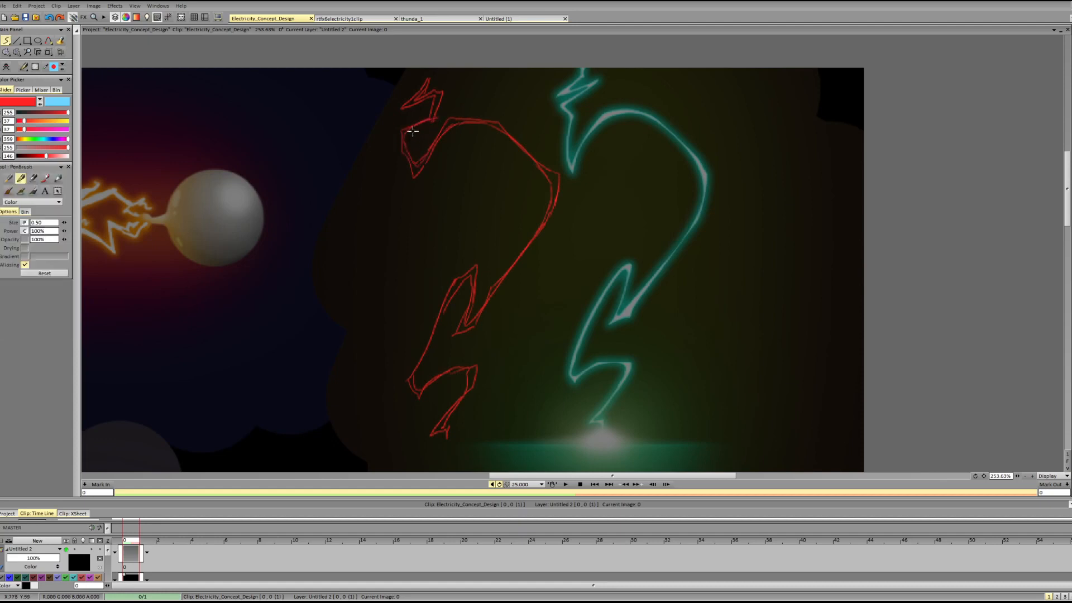
key(shift+d)
key(d)
key(shift+d)
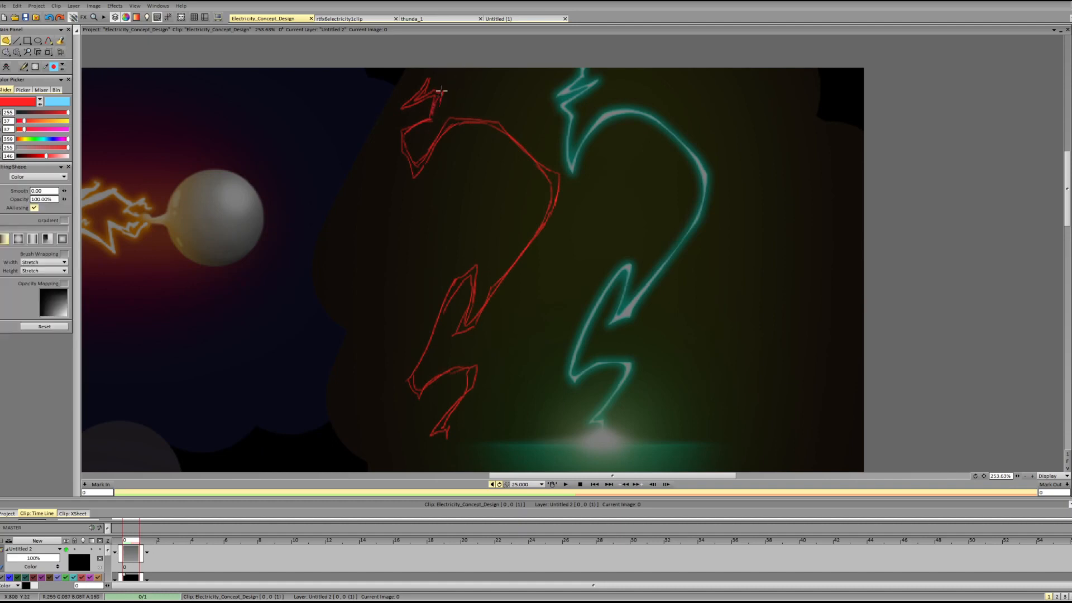
key(d)
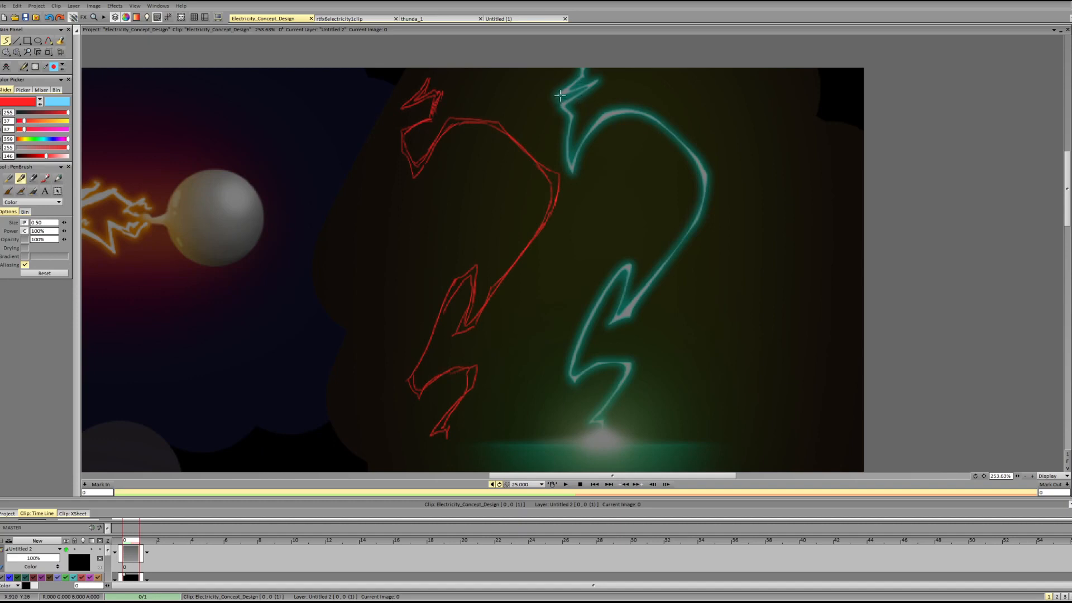
Try red strokes over the zigzag at the top of the green bolt to show its direction changes.
mouse_move(571, 102)
mouse_down()
mouse_move(575, 84)
mouse_move(572, 92)
mouse_up()
key(ctrl+z)
key(ctrl+z)
drag(561, 105, 576, 102)
drag(575, 85, 557, 97)
key(ctrl+z)
Erase the long diagonal of the red outline between its middle peak and bottom zigzag.
key(ctrl+z)
key(ctrl+z)
drag(579, 71, 577, 106)
key(ctrl+z)
drag(582, 68, 579, 115)
drag(463, 298, 469, 287)
key(ctrl+z)
key(shift+d)
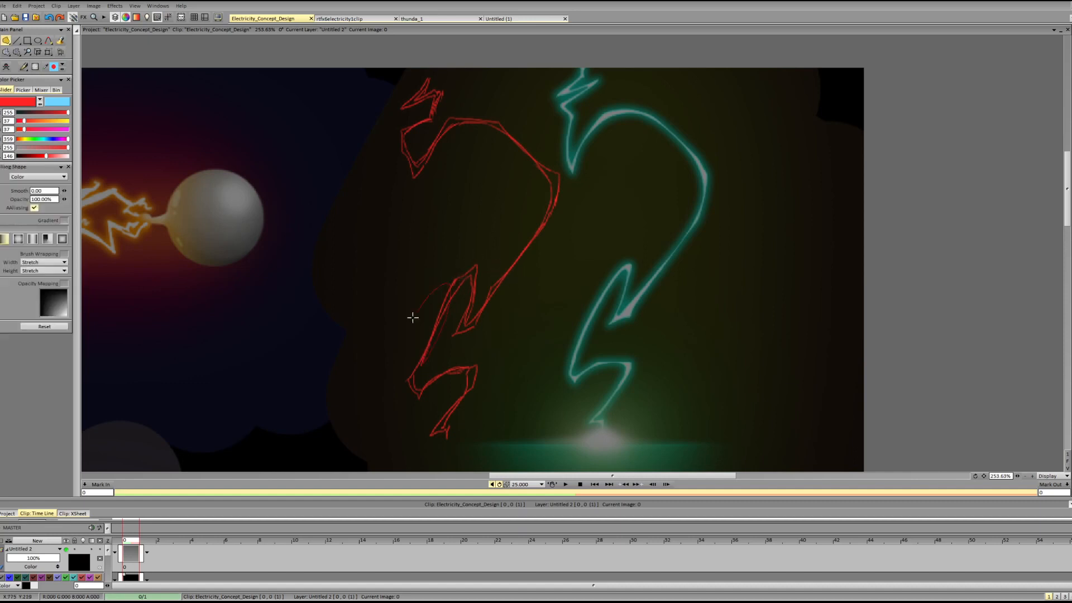
drag(412, 317, 418, 326)
key(d)
drag(415, 366, 420, 293)
key(ctrl+z)
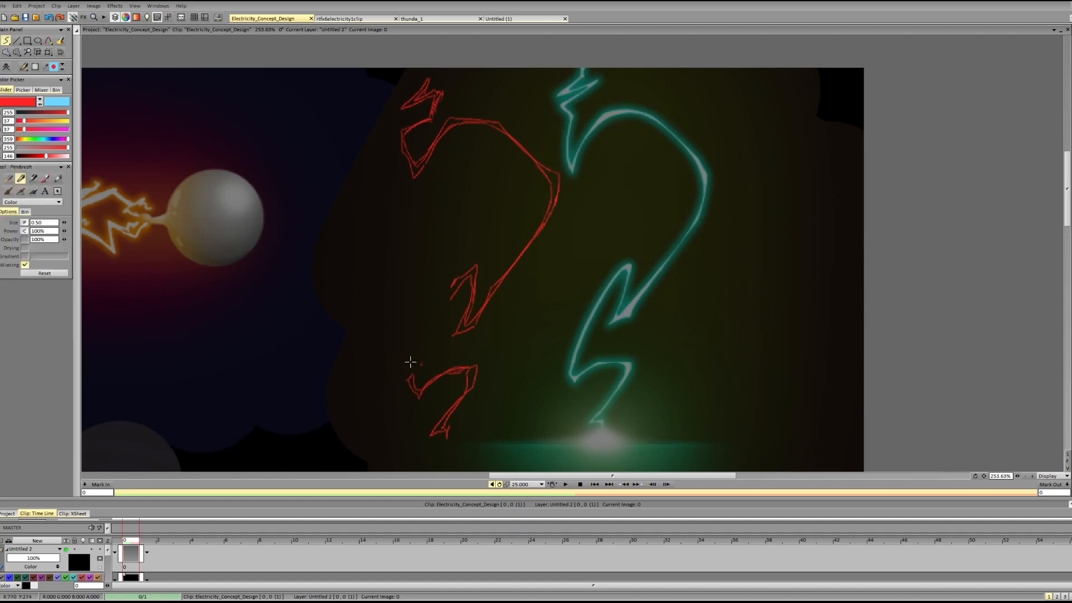
Redraw the erased diagonal as a steeper, outward-bulging segment joined to the middle peak and bottom zigzag.
mouse_move(410, 362)
mouse_down()
mouse_move(430, 288)
mouse_move(451, 283)
mouse_up()
mouse_move(421, 373)
mouse_down()
mouse_move(445, 287)
mouse_move(458, 283)
mouse_move(448, 299)
mouse_move(464, 283)
mouse_move(450, 298)
mouse_move(468, 275)
mouse_up()
key(ctrl+z)
key(shift+d)
key(d)
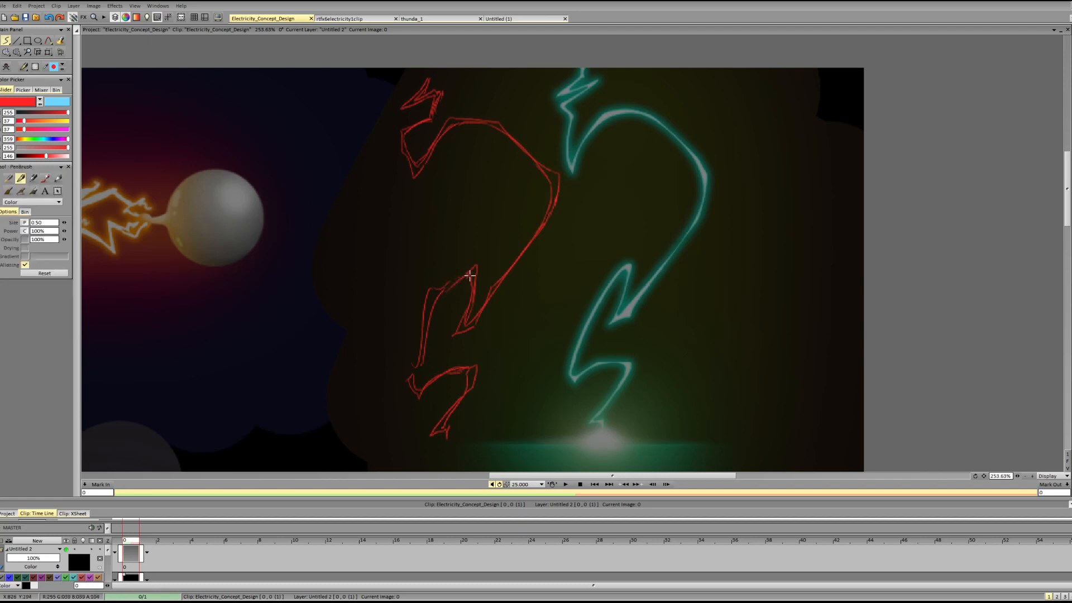
drag(418, 362, 416, 384)
drag(587, 338, 582, 357)
drag(449, 287, 459, 277)
Try near-vertical strokes through the lower half of the red outline to show the reshaped segment's direction.
drag(456, 219, 458, 344)
key(ctrl+z)
drag(451, 231, 446, 360)
drag(444, 324, 451, 344)
key(ctrl+z)
key(ctrl+z)
drag(451, 234, 440, 387)
key(ctrl+z)
drag(455, 274, 441, 409)
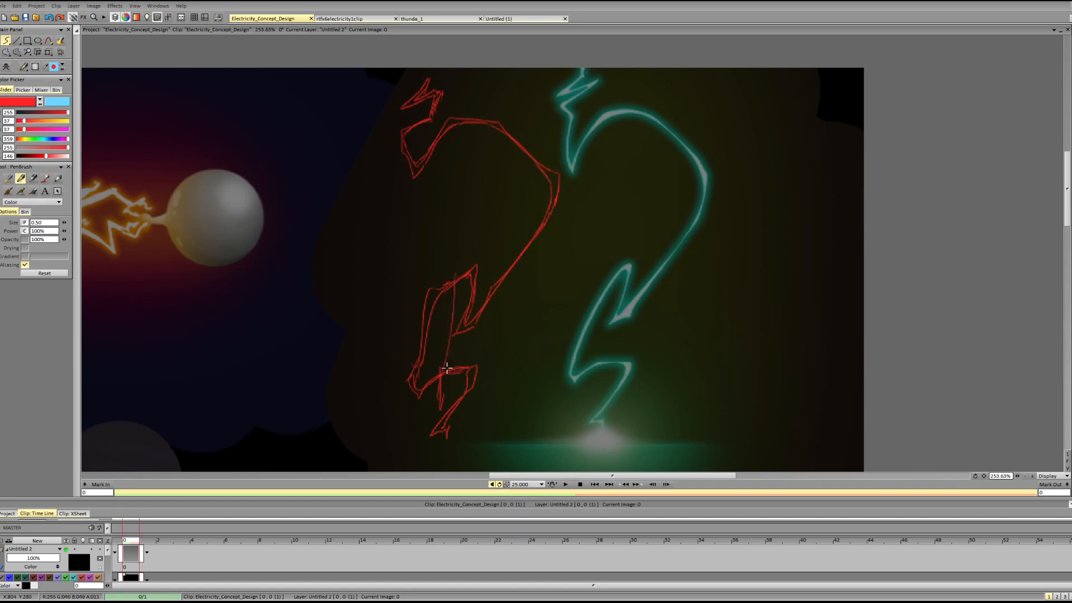
key(ctrl+z)
Try a straight diagonal stroke across the lower half of the green bolt to show its flow.
drag(647, 235, 531, 411)
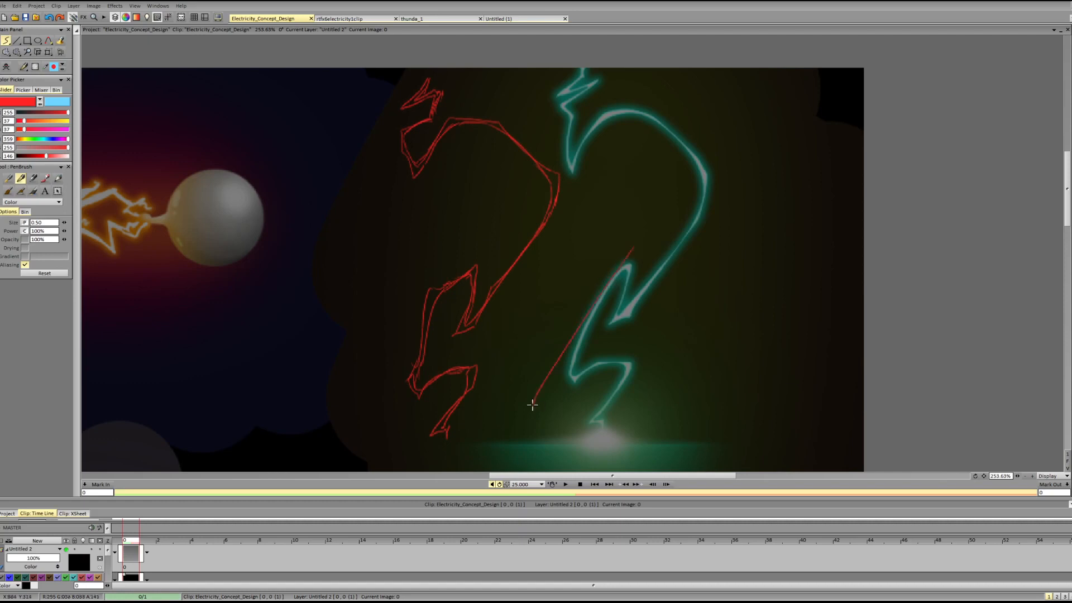
key(ctrl+z)
drag(646, 236, 531, 414)
drag(547, 362, 525, 426)
key(ctrl+z)
key(ctrl+z)
Sketch a red variation of the bolt's lower half over the green bolt, following its long side and diagonal.
drag(701, 217, 607, 342)
drag(614, 267, 563, 378)
drag(626, 316, 700, 220)
drag(624, 258, 559, 377)
mouse_move(600, 362)
mouse_down()
mouse_move(589, 394)
mouse_move(547, 426)
mouse_move(575, 375)
mouse_move(565, 368)
mouse_move(595, 322)
mouse_up()
key(ctrl+z)
key(ctrl+z)
key(ctrl+z)
key(ctrl+z)
mouse_move(559, 375)
mouse_down()
mouse_move(583, 369)
mouse_move(587, 401)
mouse_move(542, 436)
mouse_move(595, 396)
mouse_move(595, 369)
mouse_up()
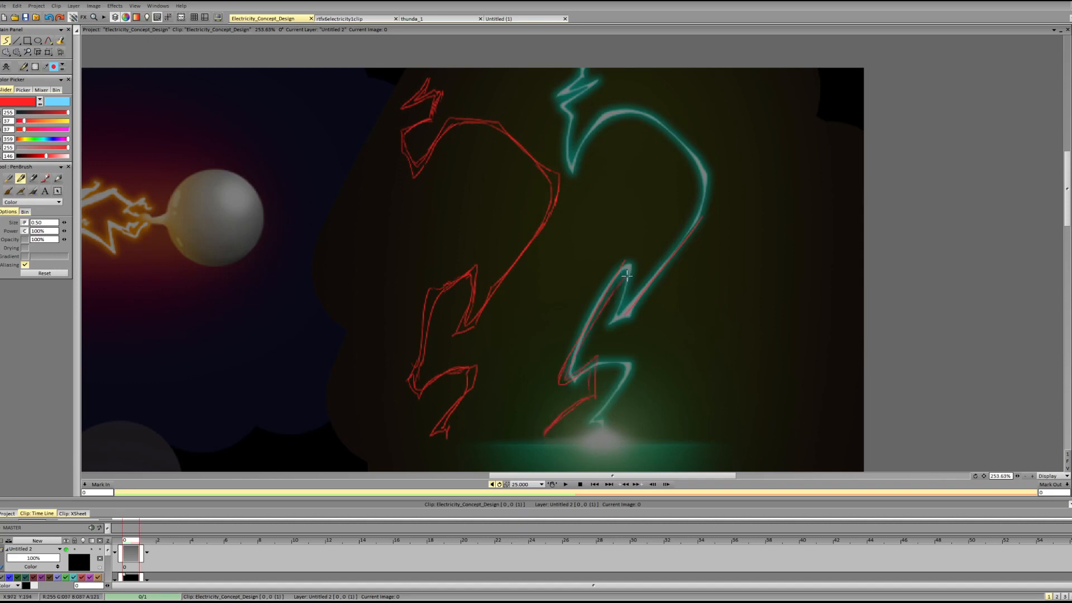
Redraw the variation's long side and lower corner farther out from the green bolt.
key(shift+d)
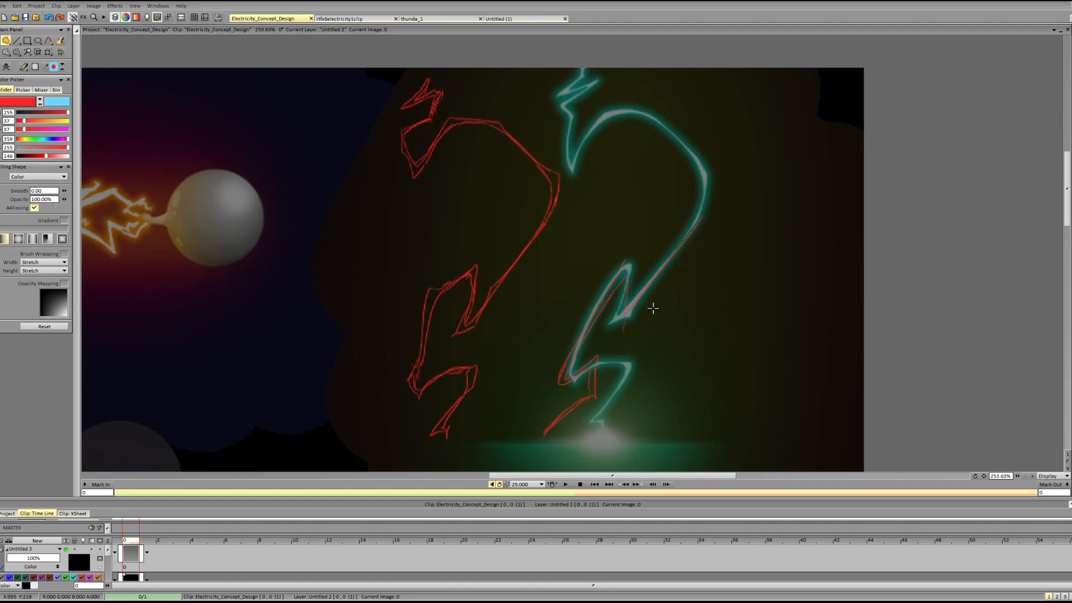
key(d)
drag(718, 218, 657, 308)
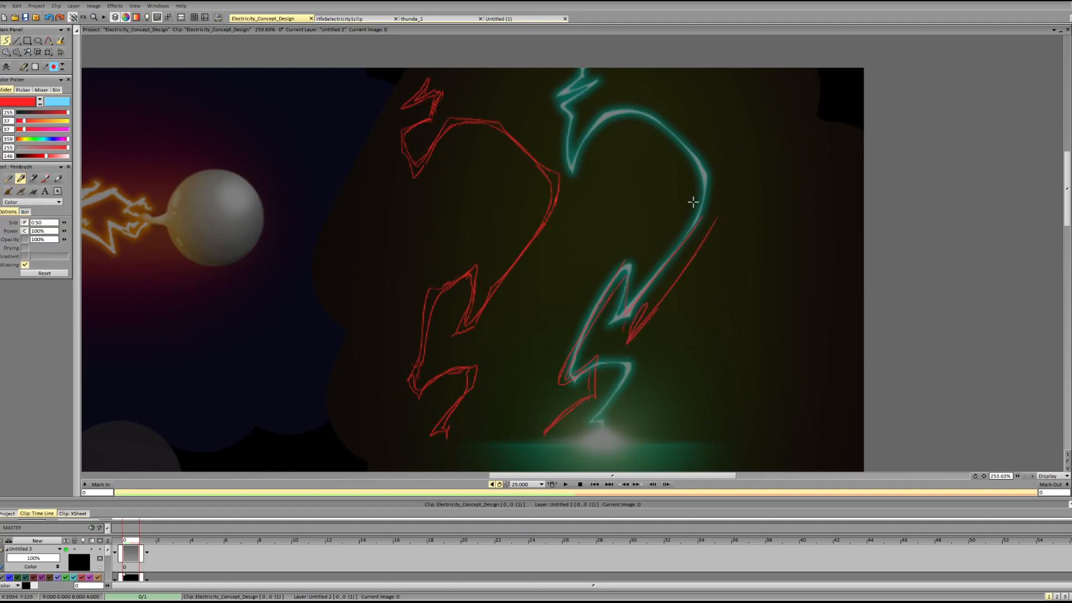
Try a vertical red stroke through the lower half of the green bolt down to its impact point.
key(shift+d)
mouse_move(537, 291)
mouse_down()
mouse_move(526, 439)
mouse_move(645, 208)
mouse_move(597, 382)
mouse_up()
key(d)
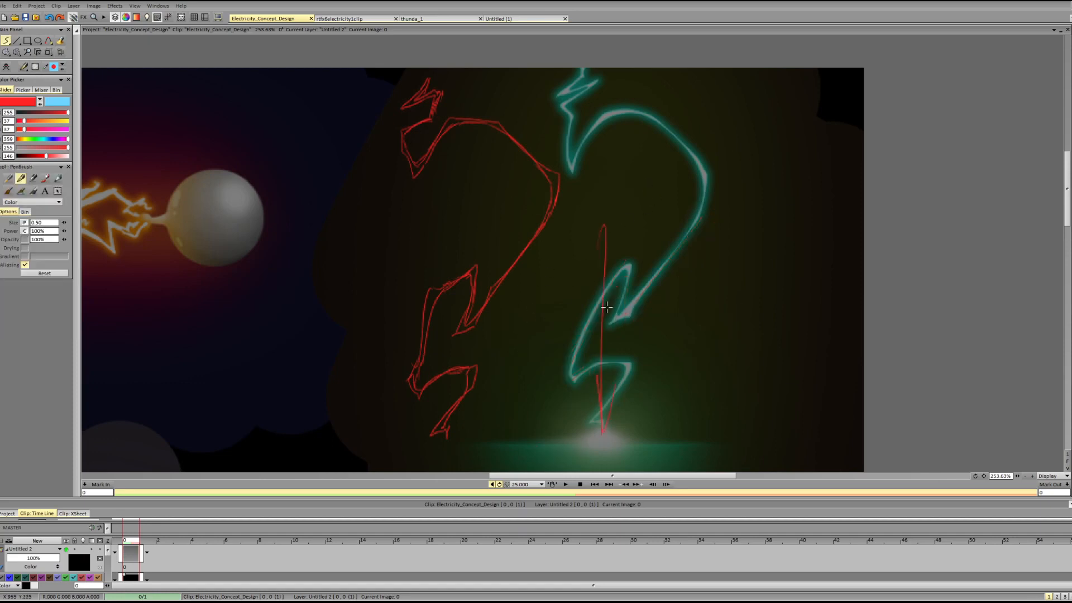
key(ctrl+z)
Erase the long side of the red bolt's lower half and redraw it bulging farther outward with an angular corner.
key(shift+d)
drag(426, 307, 419, 322)
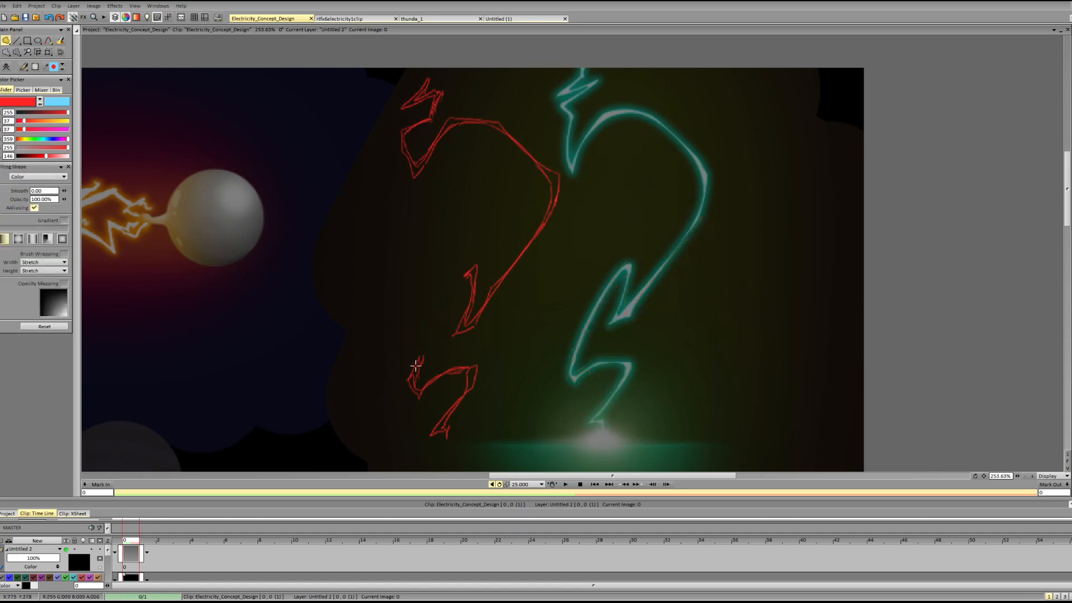
key(d)
mouse_move(413, 370)
mouse_down()
mouse_move(395, 301)
mouse_move(439, 295)
mouse_move(465, 273)
mouse_move(408, 317)
mouse_move(419, 371)
mouse_move(392, 308)
mouse_move(462, 285)
mouse_up()
key(ctrl+z)
key(ctrl+z)
key(shift+d)
key(d)
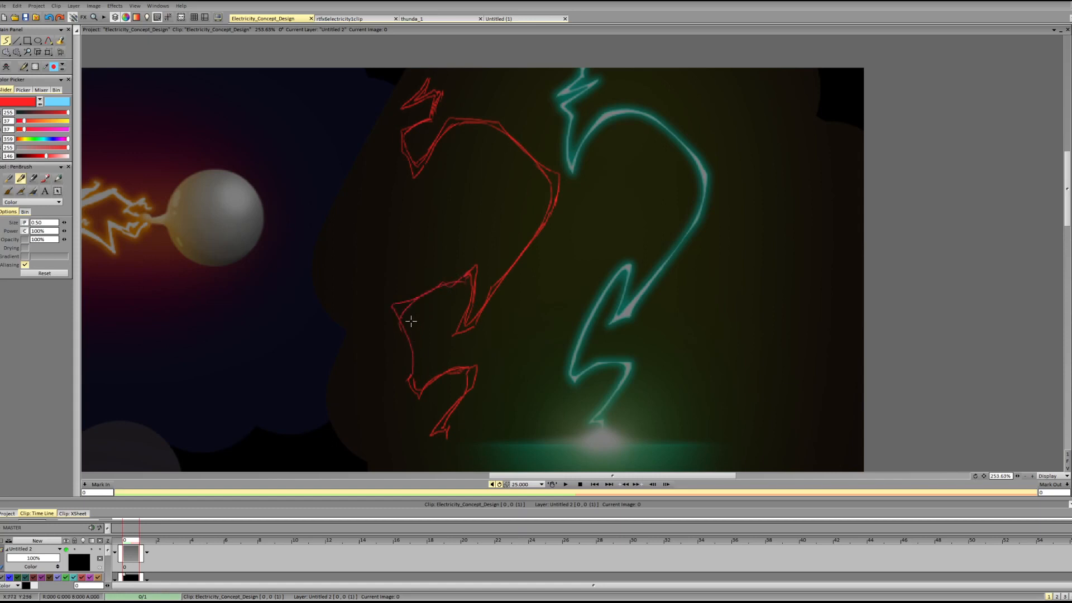
drag(405, 311, 420, 375)
Draw red direction arrows beside the red bolt's main segments and circle its lower tip.
mouse_move(583, 208)
mouse_down()
mouse_move(508, 342)
mouse_move(523, 319)
mouse_up()
mouse_move(367, 287)
mouse_down()
mouse_move(401, 370)
mouse_move(376, 347)
mouse_move(371, 359)
mouse_up()
key(ctrl+z)
drag(485, 242, 421, 290)
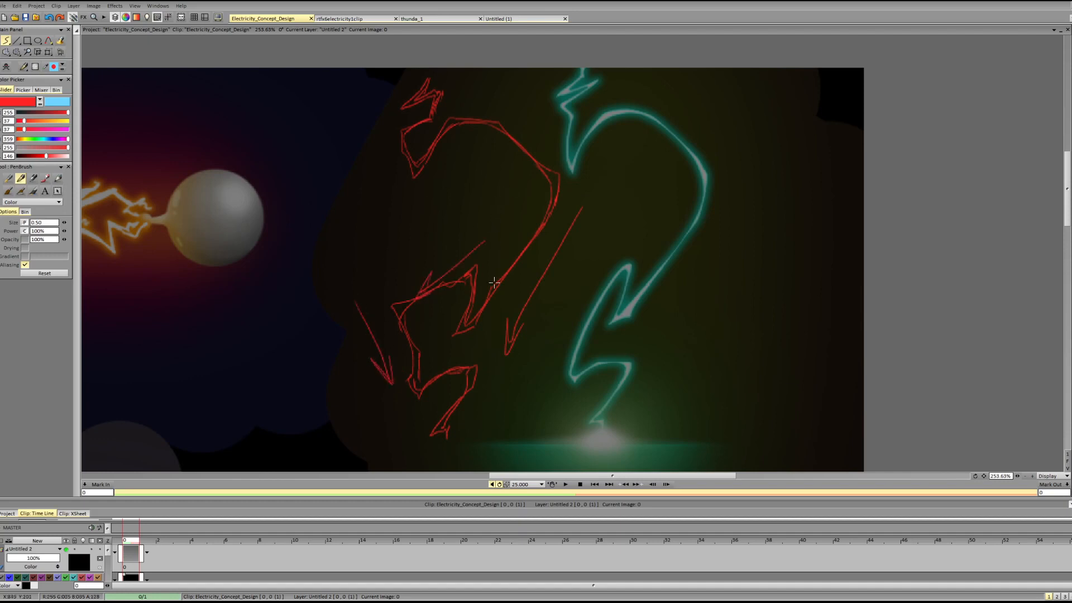
key(ctrl+z)
drag(459, 248, 404, 286)
drag(381, 136, 409, 193)
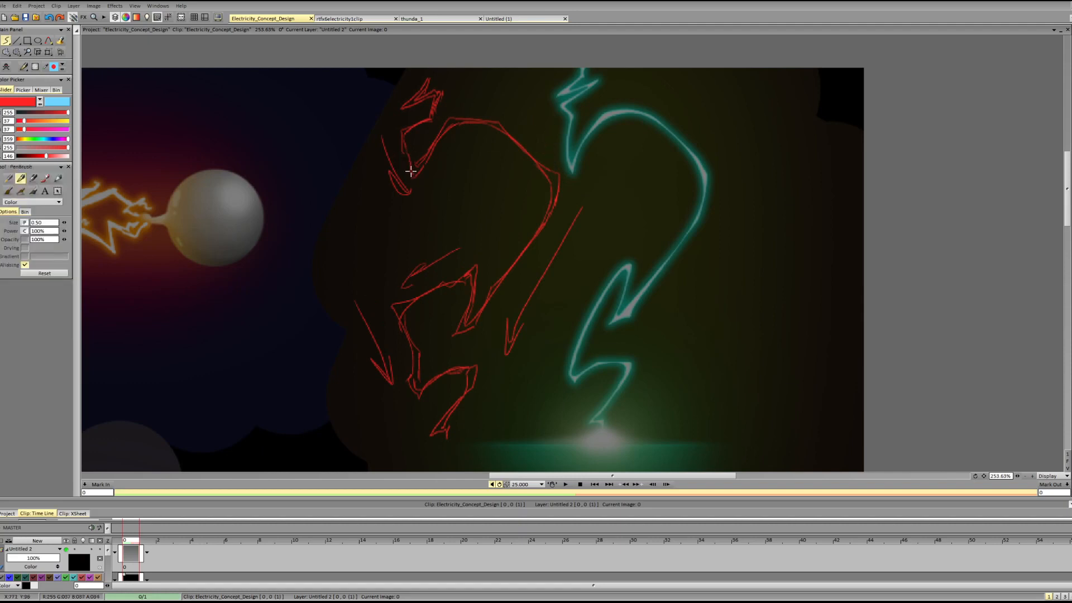
drag(443, 422, 463, 430)
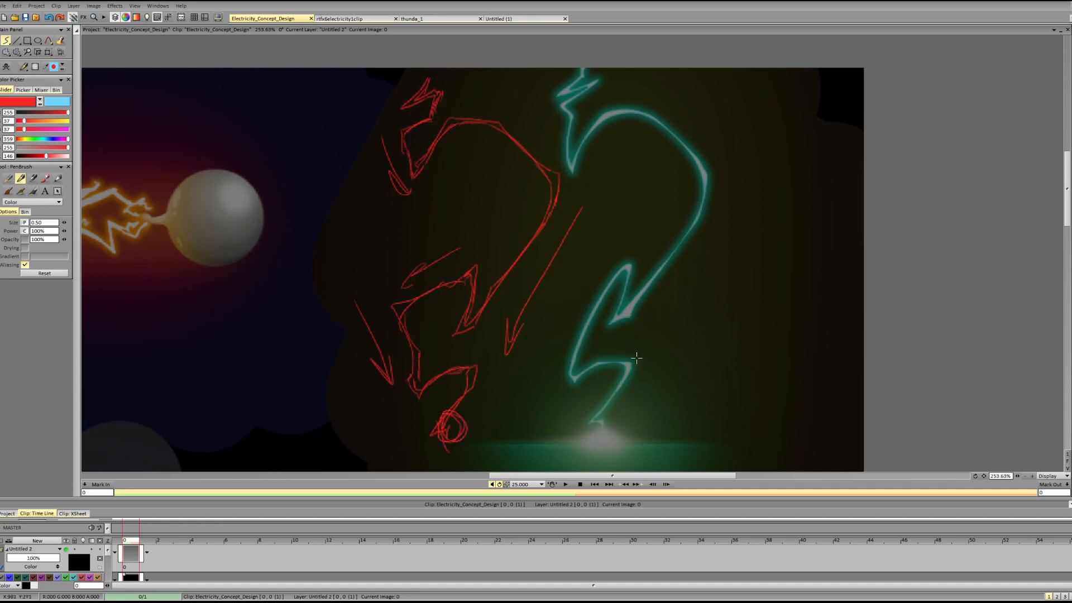
Draw parallel red direction arrows along the green bolt's diagonal segments and its tip.
drag(582, 423, 573, 445)
drag(611, 272, 550, 393)
drag(562, 345, 546, 398)
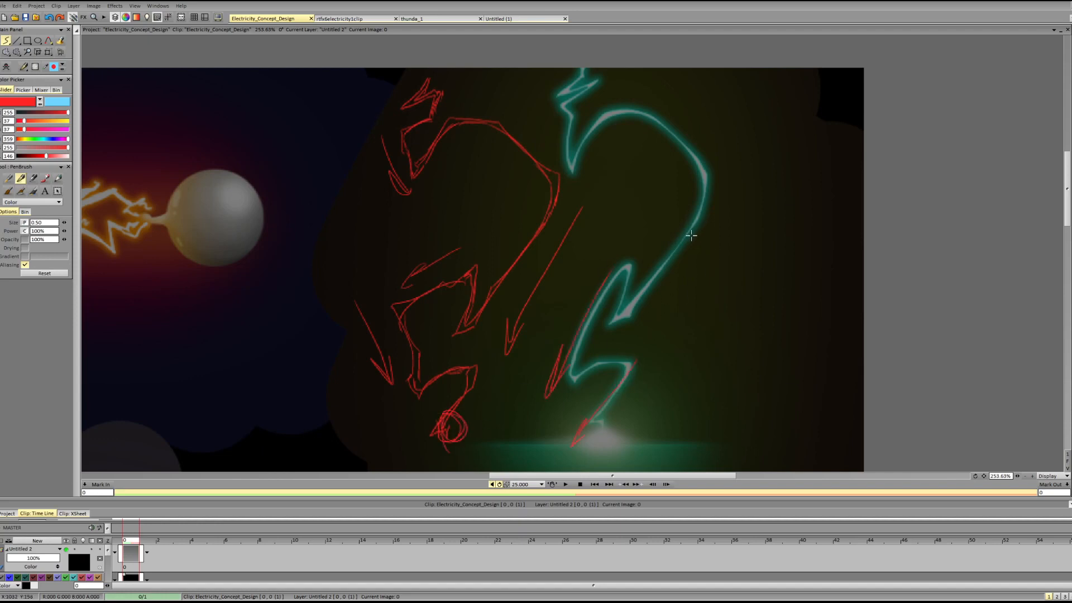
drag(715, 211, 649, 320)
drag(672, 261, 648, 310)
key(ctrl+z)
key(ctrl+z)
drag(705, 215, 634, 320)
mouse_move(660, 265)
mouse_down()
mouse_move(635, 311)
mouse_move(663, 288)
mouse_up()
drag(601, 112, 572, 185)
drag(585, 137, 588, 174)
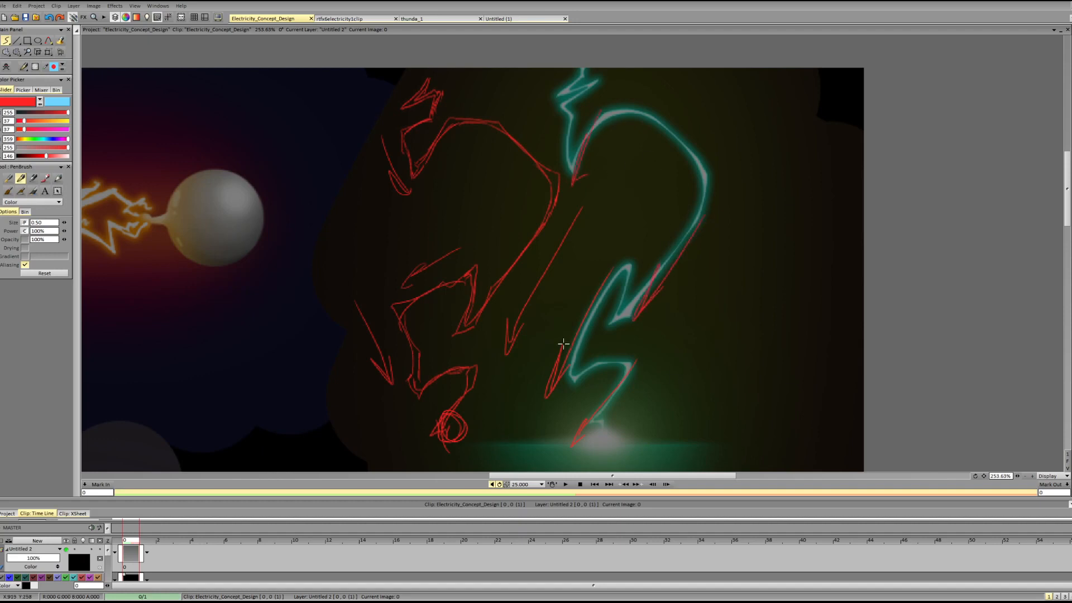
Extend the lower diagonal arrow, and undo the arrows over the green bolt and the circle around the red bolt's tip.
mouse_move(559, 347)
mouse_down()
mouse_move(507, 444)
mouse_move(518, 436)
mouse_up()
key(ctrl+z)
key(ctrl+z)
key(ctrl+z)
key(ctrl+z)
key(ctrl+z)
key(ctrl+z)
key(ctrl+z)
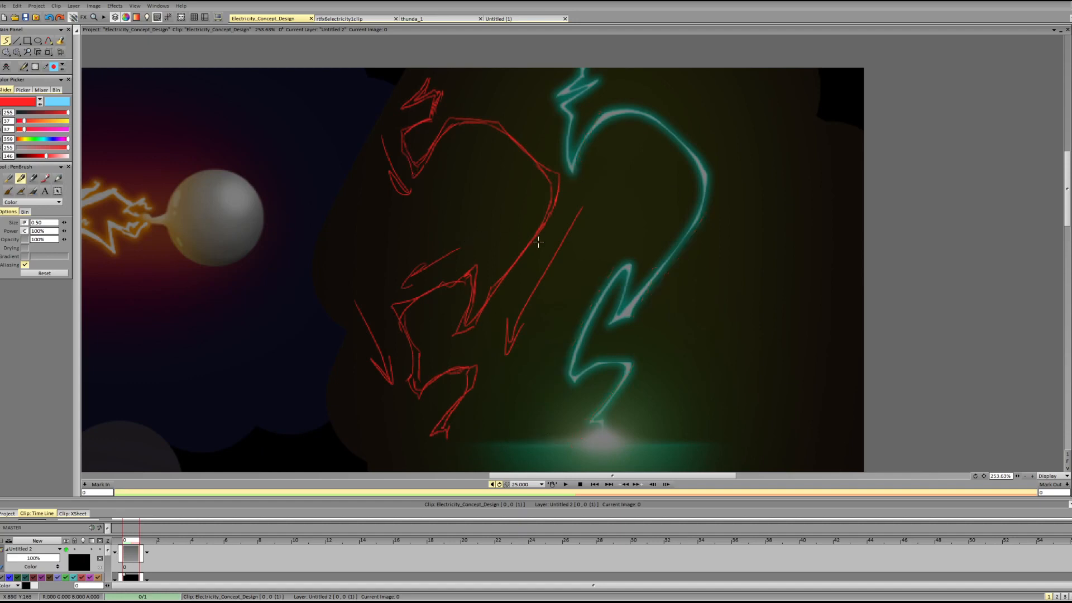
Circle the red bolt's tip, sketch varied and parallel direction arrows around the green bolt, and clear the red layer.
drag(435, 422, 435, 426)
mouse_move(842, 162)
mouse_down()
mouse_move(735, 251)
mouse_move(697, 336)
mouse_up()
drag(754, 301, 709, 392)
drag(676, 385, 684, 417)
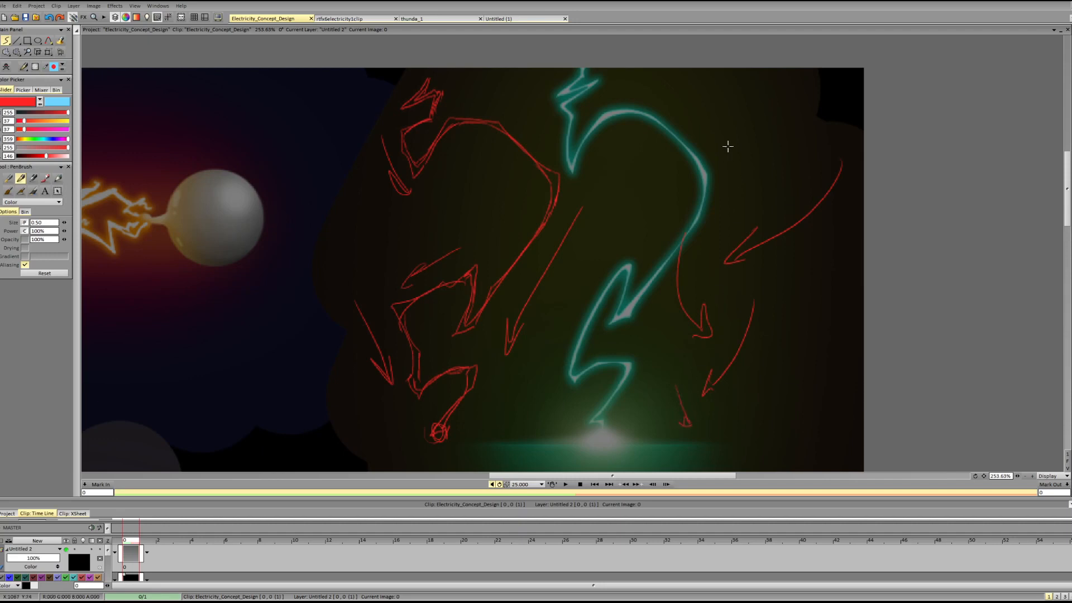
drag(733, 104, 722, 199)
mouse_move(681, 158)
mouse_down()
mouse_move(631, 236)
mouse_move(652, 229)
mouse_move(553, 394)
mouse_move(575, 410)
mouse_up()
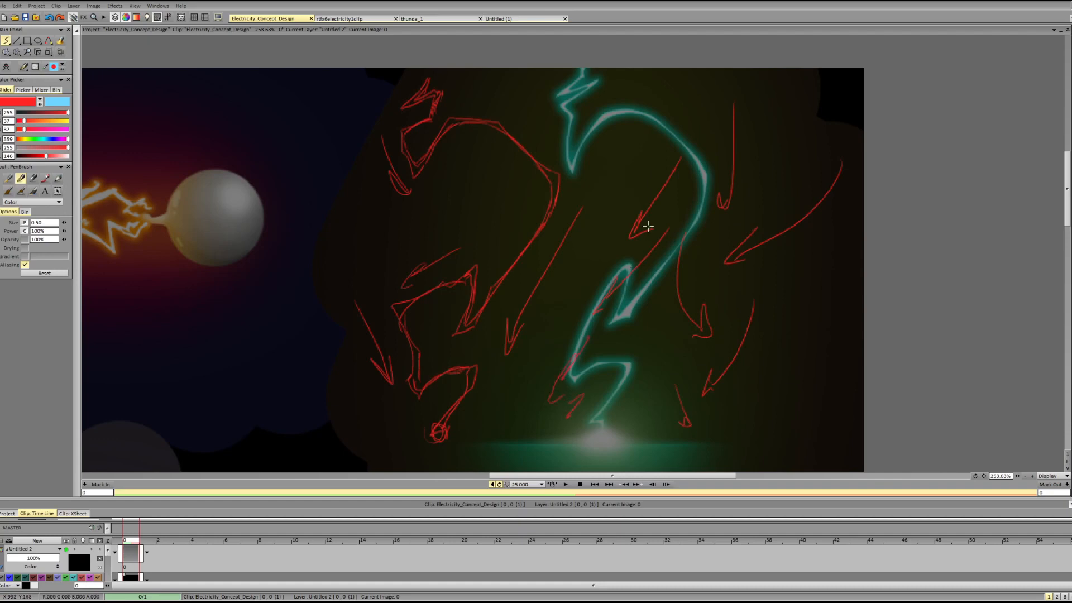
key(BackSpace)
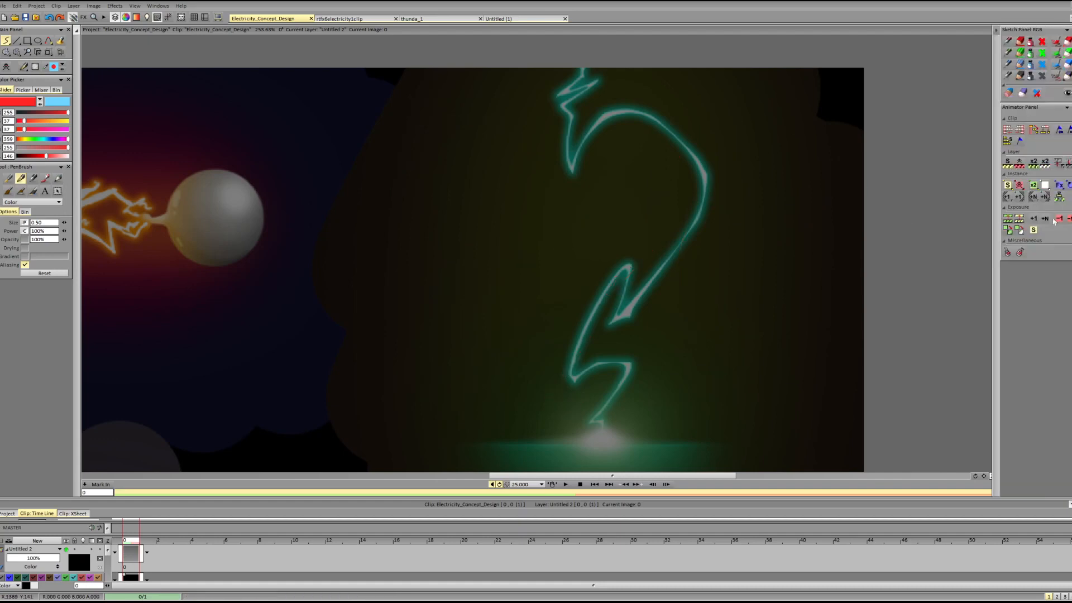
Try tracing a red line along the flow of the grey cloud lightning.
drag(1067, 216, 1044, 292)
drag(564, 475, 486, 469)
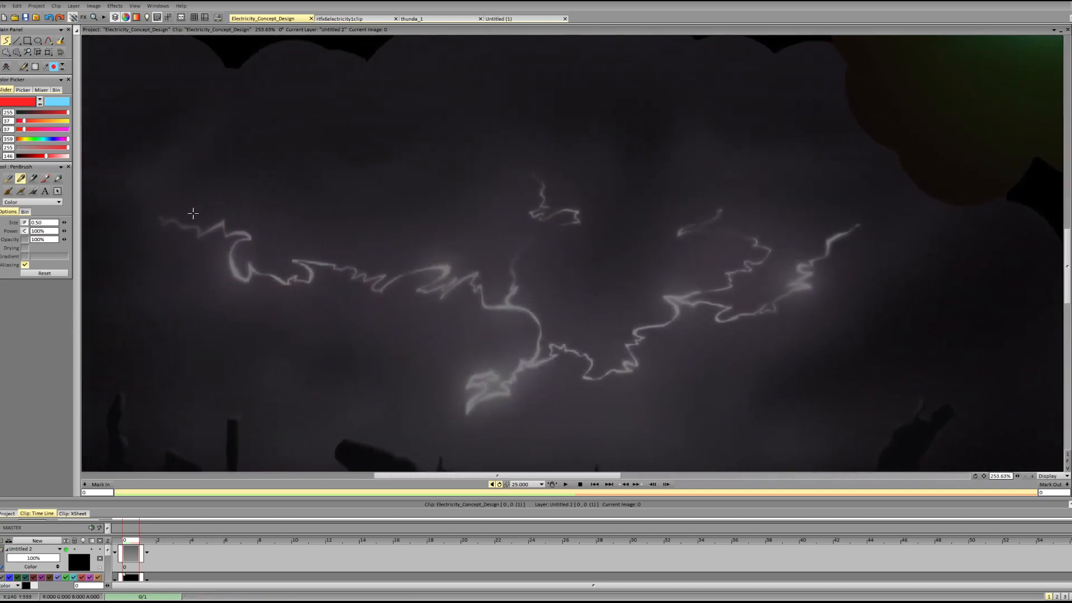
mouse_move(165, 222)
mouse_down()
mouse_move(843, 254)
mouse_move(819, 196)
mouse_up()
key(ctrl+z)
Create a new layer from the lightning photo on the clipboard and bring it into closer view.
click(17, 6)
mouse_move(39, 130)
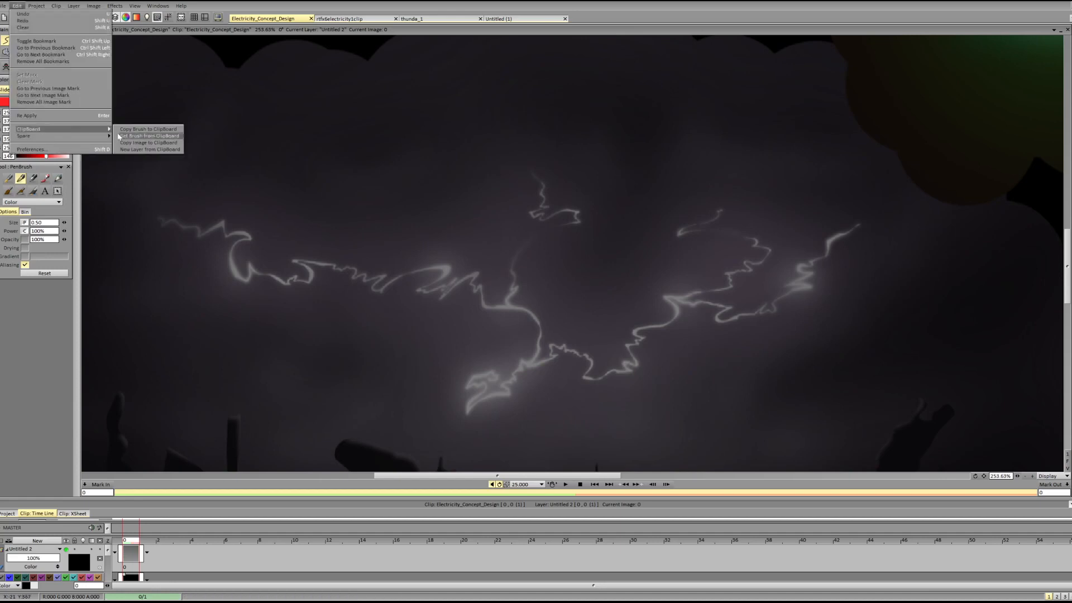
click(128, 149)
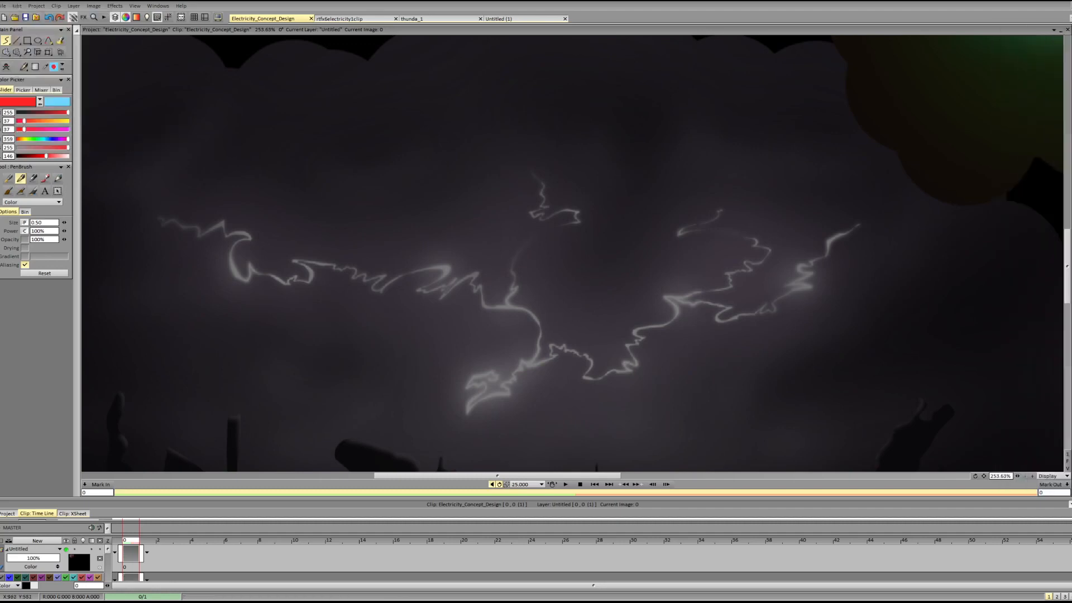
drag(1067, 252, 1055, 146)
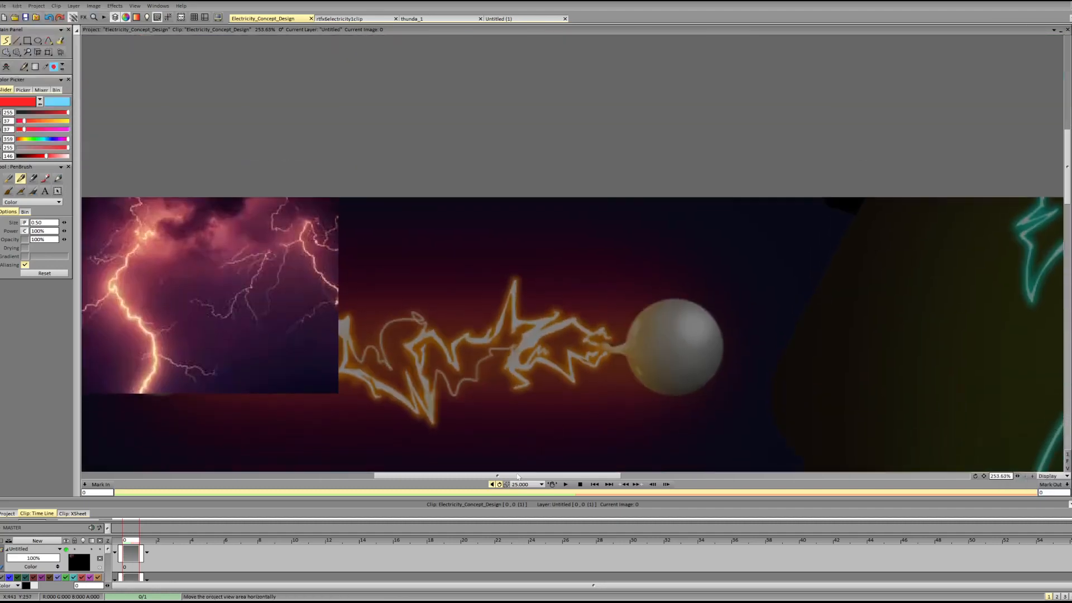
drag(508, 475, 431, 478)
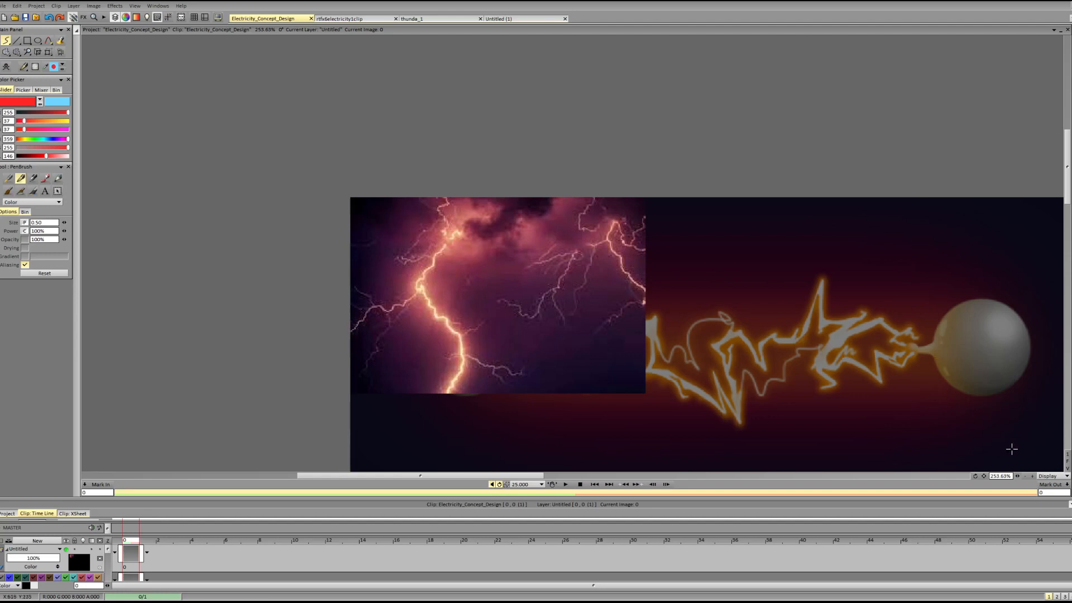
click(1032, 476)
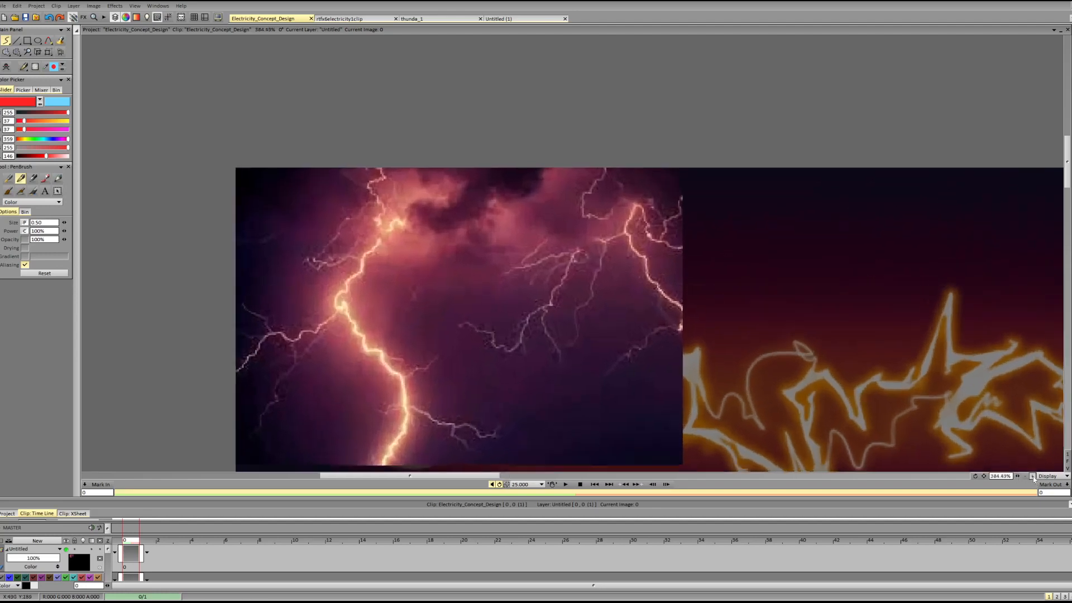
On a new layer in light blue, try tracing the photo's main bolt and one of its thinner branches.
click(40, 104)
key(ctrl+shift+n)
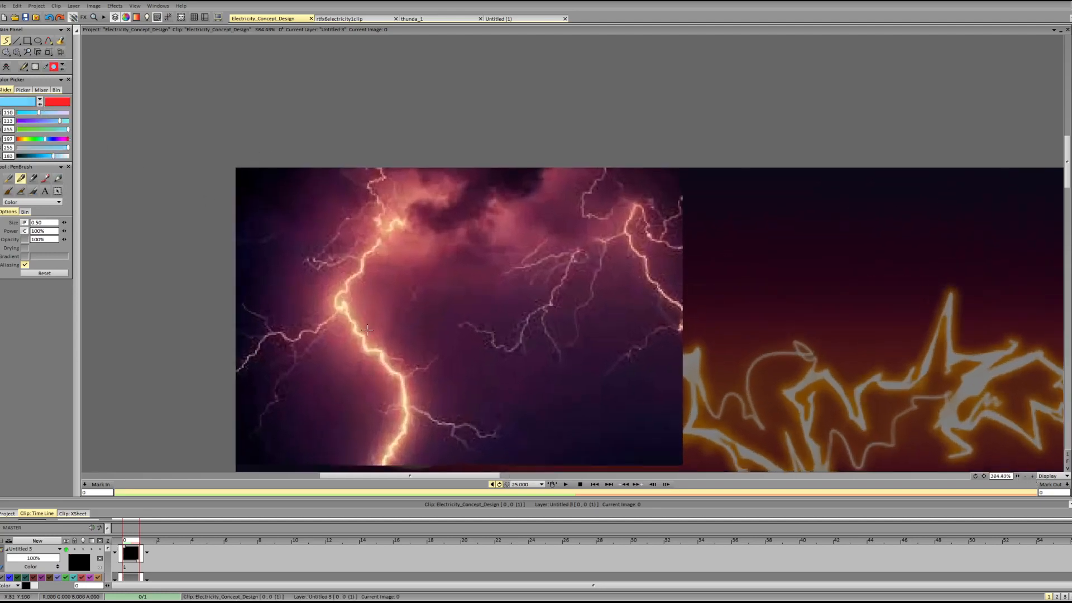
drag(363, 342, 398, 368)
key(ctrl+z)
mouse_move(363, 246)
mouse_down()
mouse_move(339, 306)
mouse_move(394, 380)
mouse_move(402, 412)
mouse_up()
key(ctrl+z)
mouse_move(461, 324)
mouse_down()
mouse_move(515, 347)
mouse_move(549, 305)
mouse_up()
key(ctrl+z)
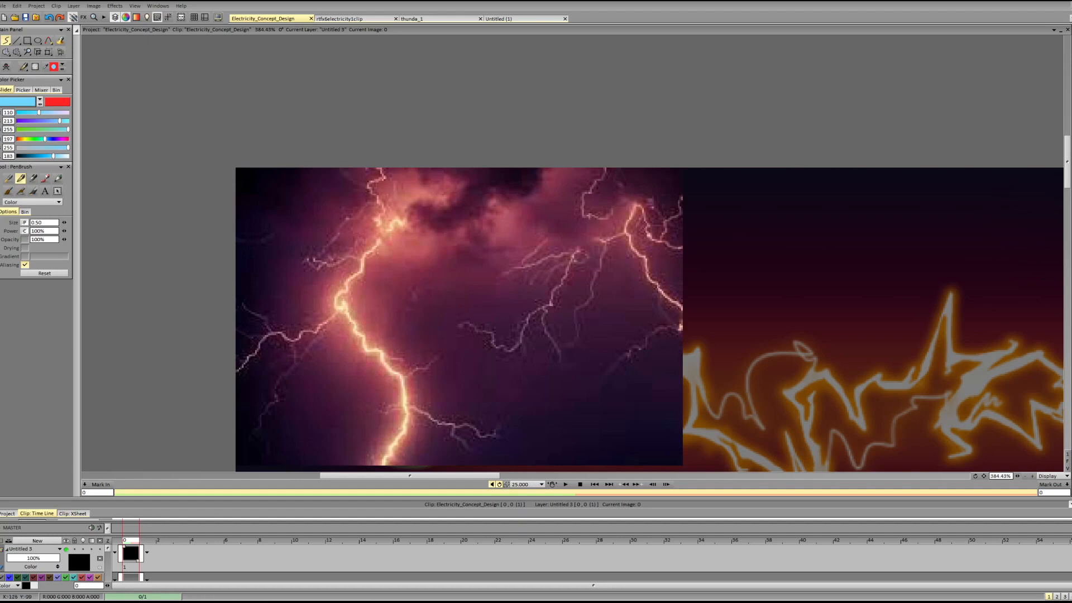
Create another layer from the clipboard's purple lightning photo and frame its two ground strikes.
click(17, 7)
mouse_move(60, 129)
click(168, 150)
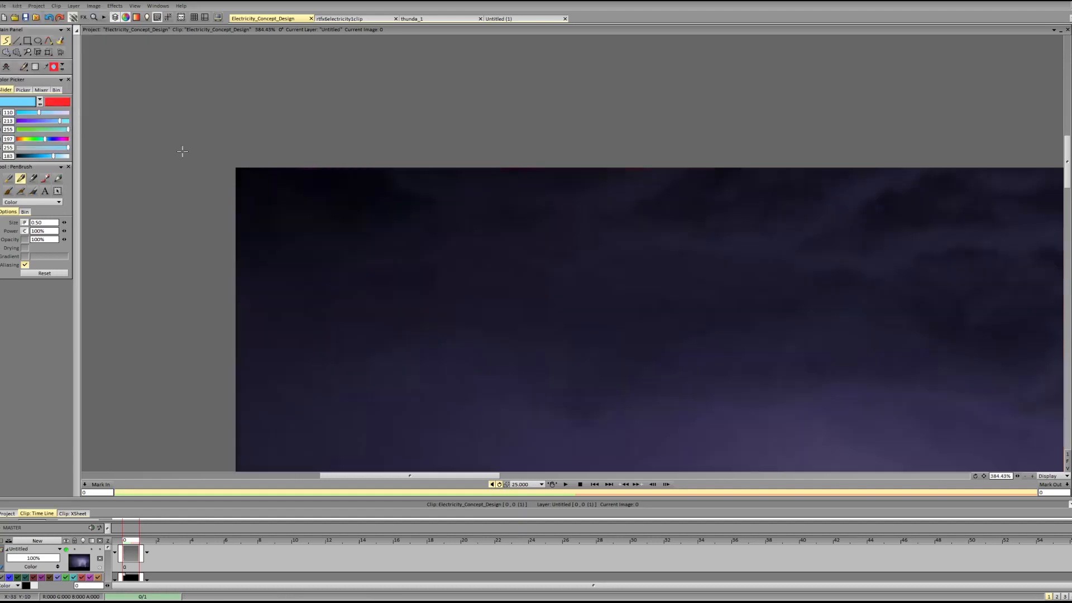
drag(1067, 169, 1067, 272)
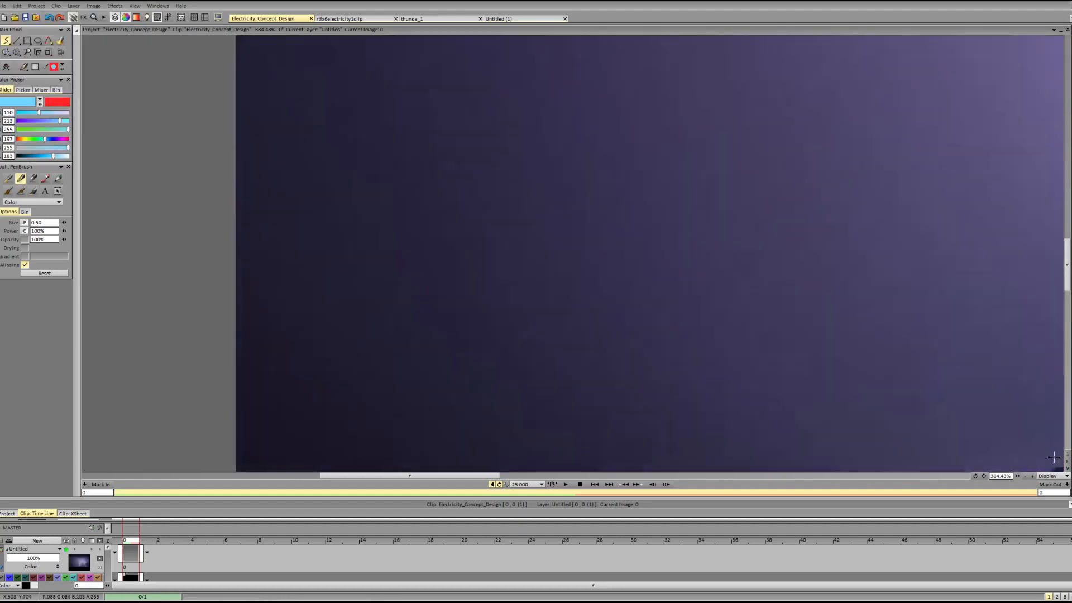
drag(1017, 477, 984, 478)
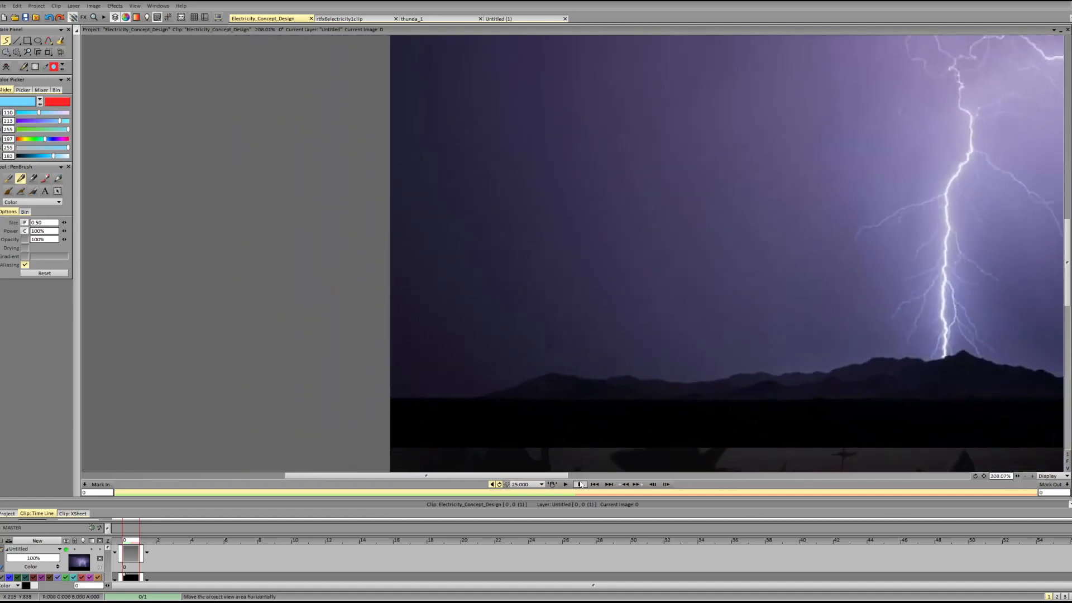
drag(563, 477, 693, 479)
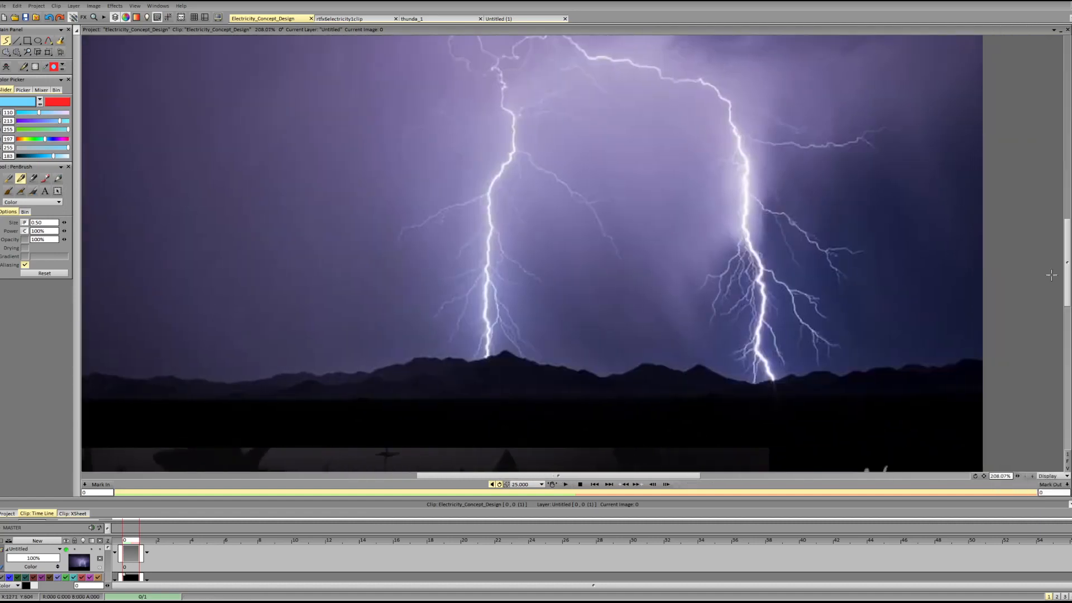
drag(1067, 282, 1067, 245)
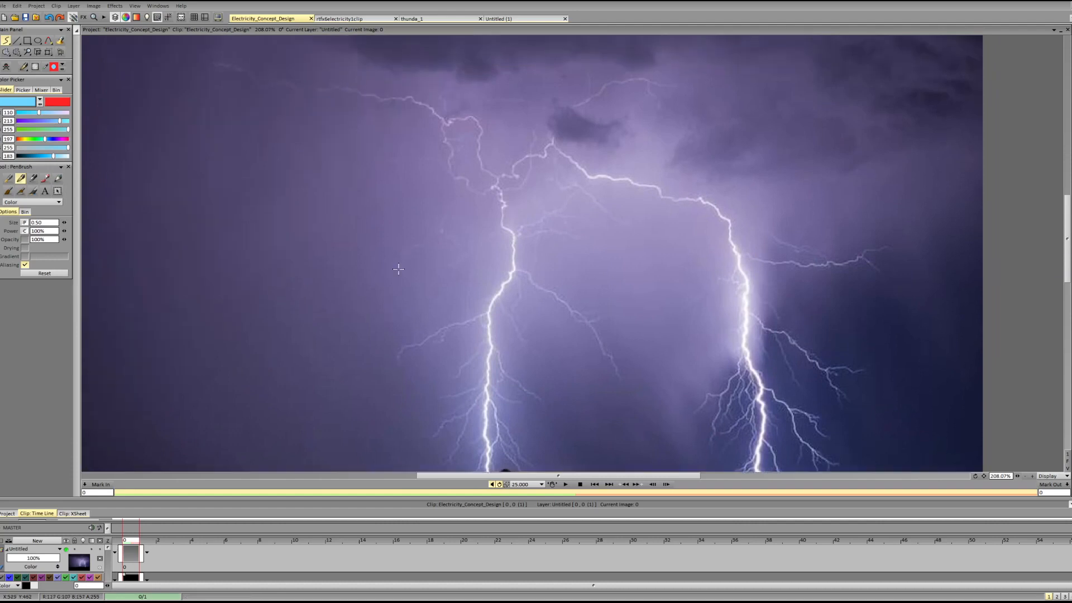
On a new layer, sketch a light-blue zigzag and a loose wavy line beside the photo's first bolt, and circle the zigzag.
key(Up)
drag(386, 134, 451, 185)
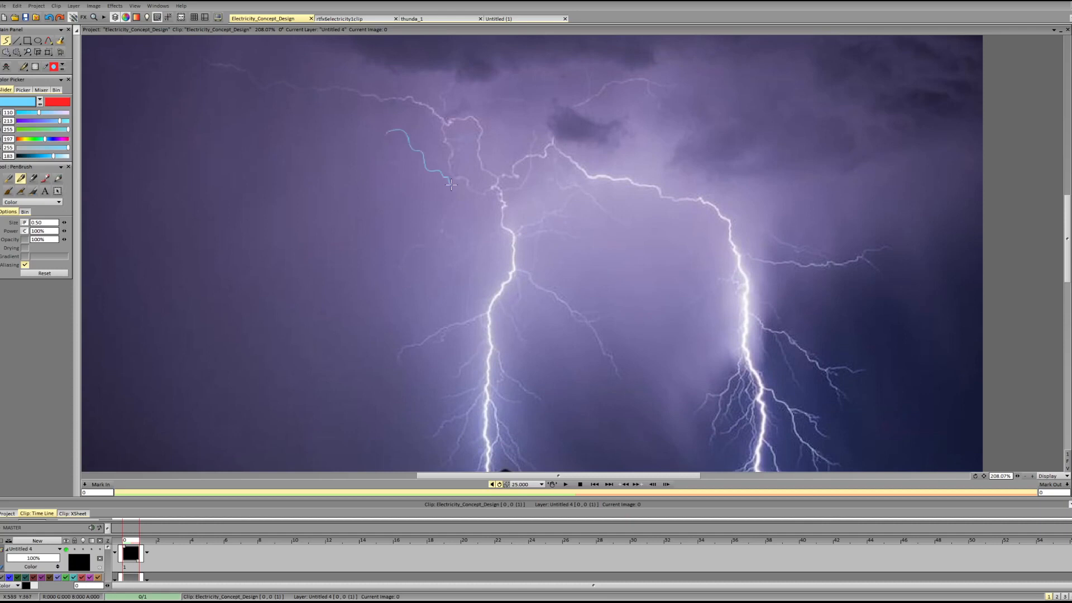
key(ctrl+z)
mouse_move(382, 273)
mouse_down()
mouse_move(369, 282)
mouse_move(369, 306)
mouse_up()
mouse_move(353, 320)
mouse_down()
mouse_move(370, 345)
mouse_move(350, 353)
mouse_move(332, 400)
mouse_move(371, 434)
mouse_up()
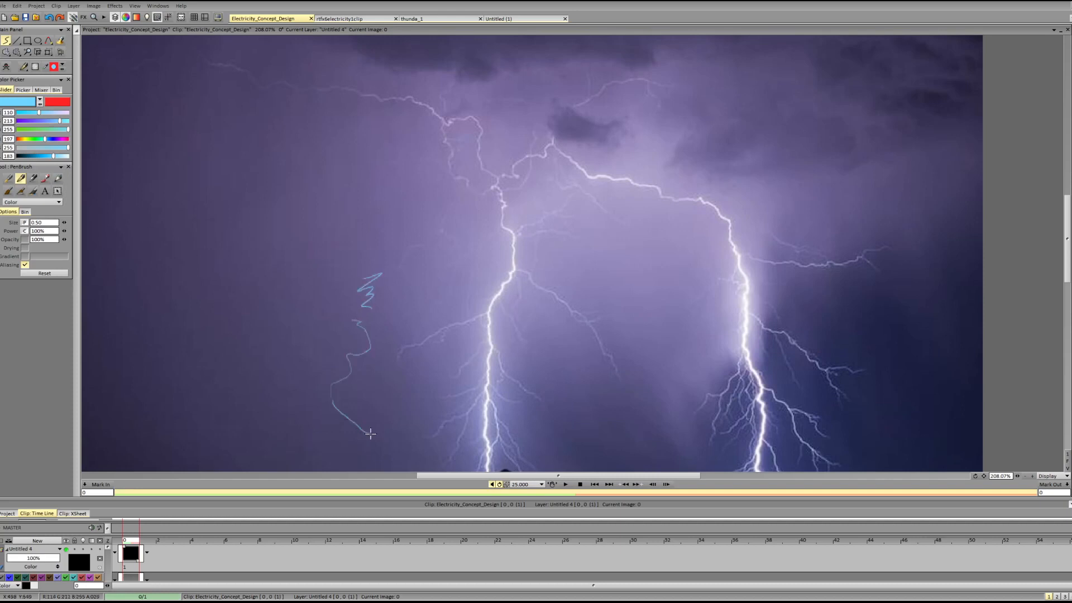
mouse_move(354, 308)
mouse_down()
mouse_move(370, 322)
mouse_move(355, 295)
mouse_move(341, 305)
mouse_move(388, 293)
mouse_up()
Sketch a loose wavy line and a tight zigzag between the photo's two bolts, and clear the sketch layer.
mouse_move(659, 213)
mouse_down()
mouse_move(652, 237)
mouse_move(670, 258)
mouse_move(657, 284)
mouse_move(686, 352)
mouse_move(669, 377)
mouse_up()
mouse_move(638, 272)
mouse_down()
mouse_move(614, 283)
mouse_move(634, 304)
mouse_move(642, 349)
mouse_move(636, 412)
mouse_up()
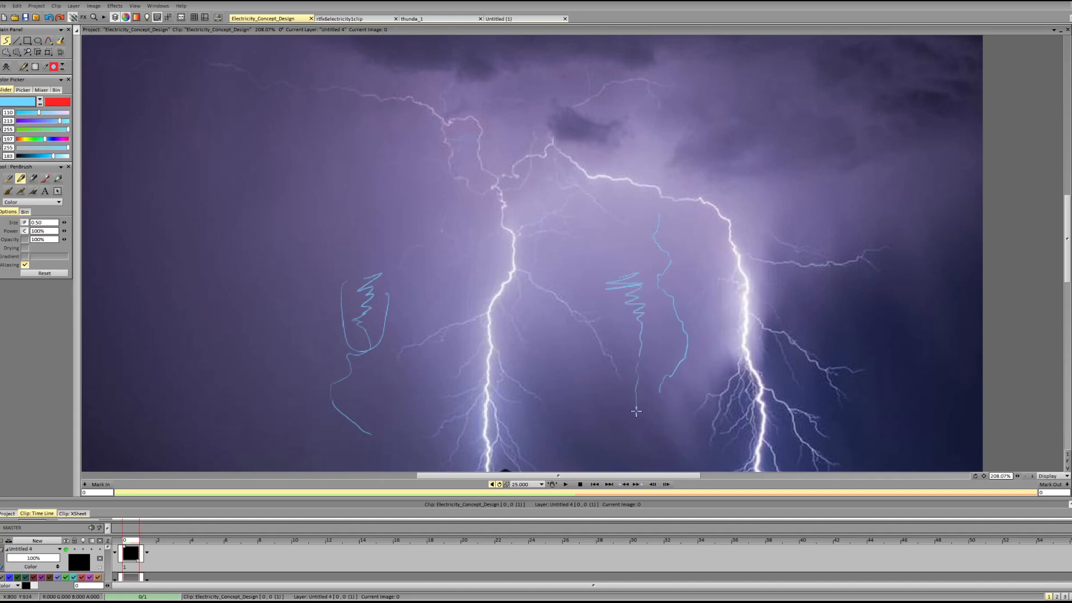
key(Delete)
Hide the purple lightning photo layer to return to the grey cloud lightning in the concept painting.
click(67, 550)
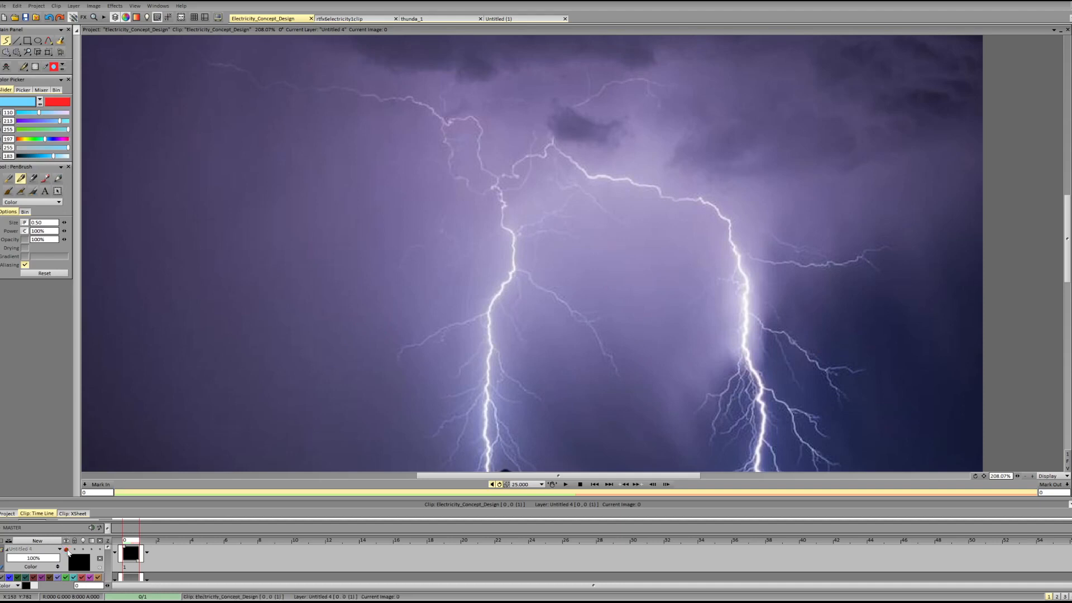
drag(108, 548, 107, 560)
click(67, 552)
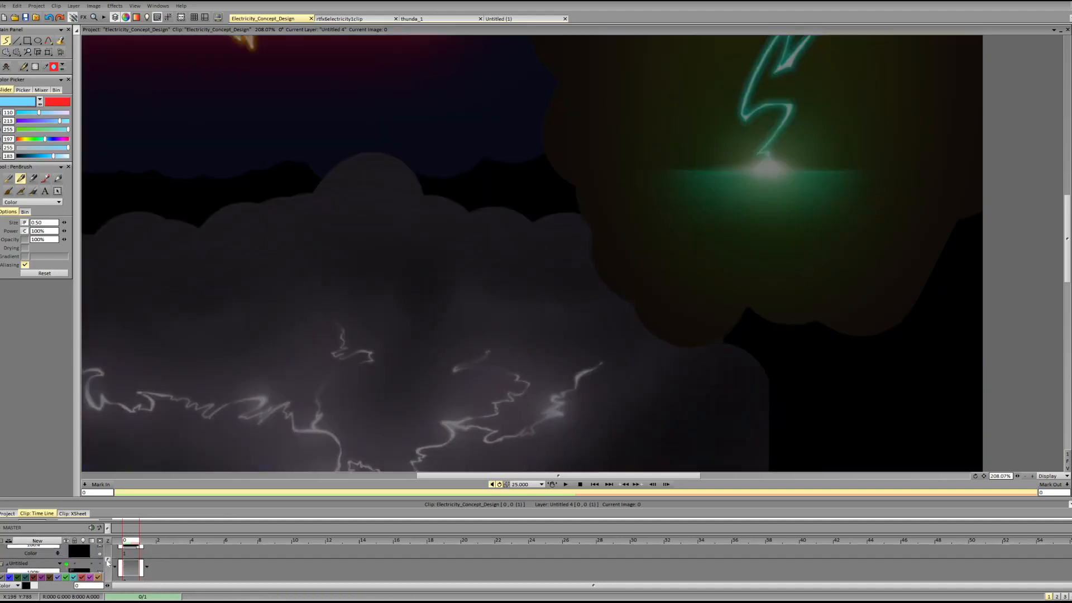
drag(1064, 255, 1060, 279)
drag(531, 476, 496, 476)
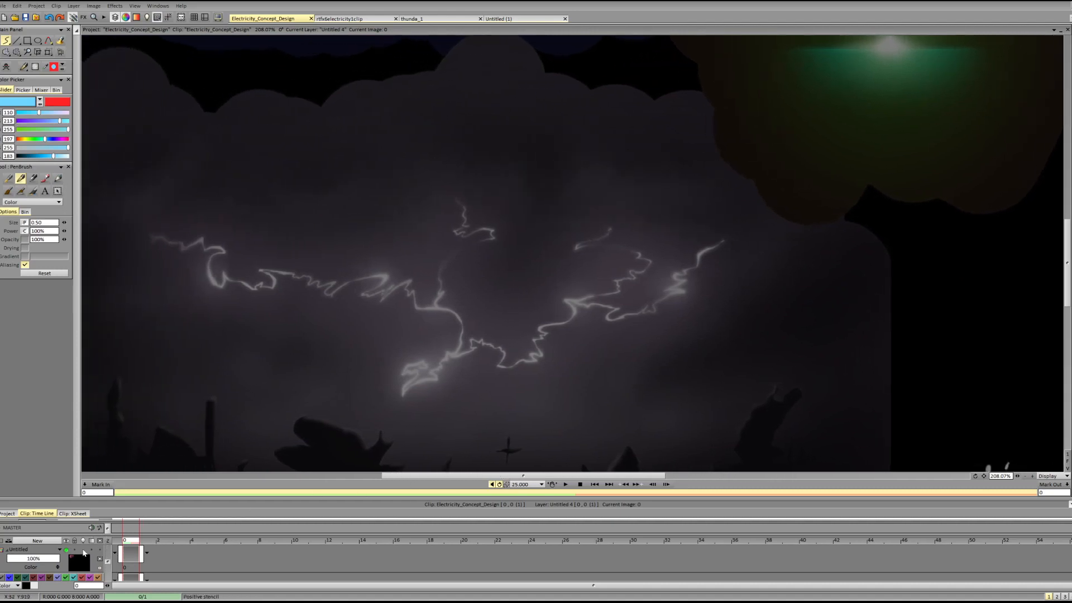
Lower the opacity of the concept painting layer and show the layer containing the white lightning bolt.
drag(108, 562, 109, 576)
drag(37, 571, 19, 570)
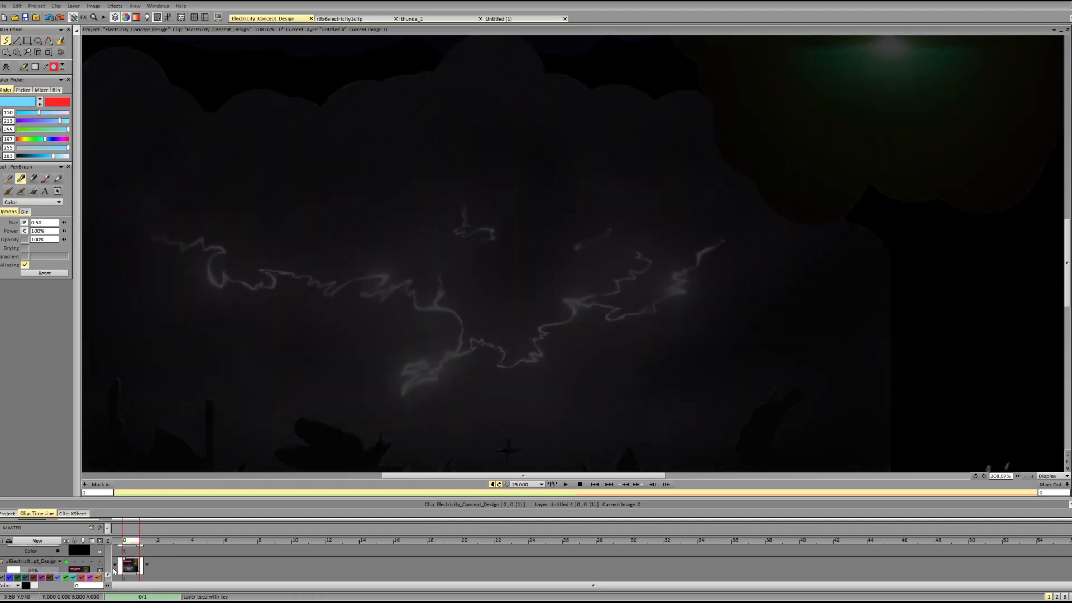
drag(109, 575, 108, 575)
click(66, 565)
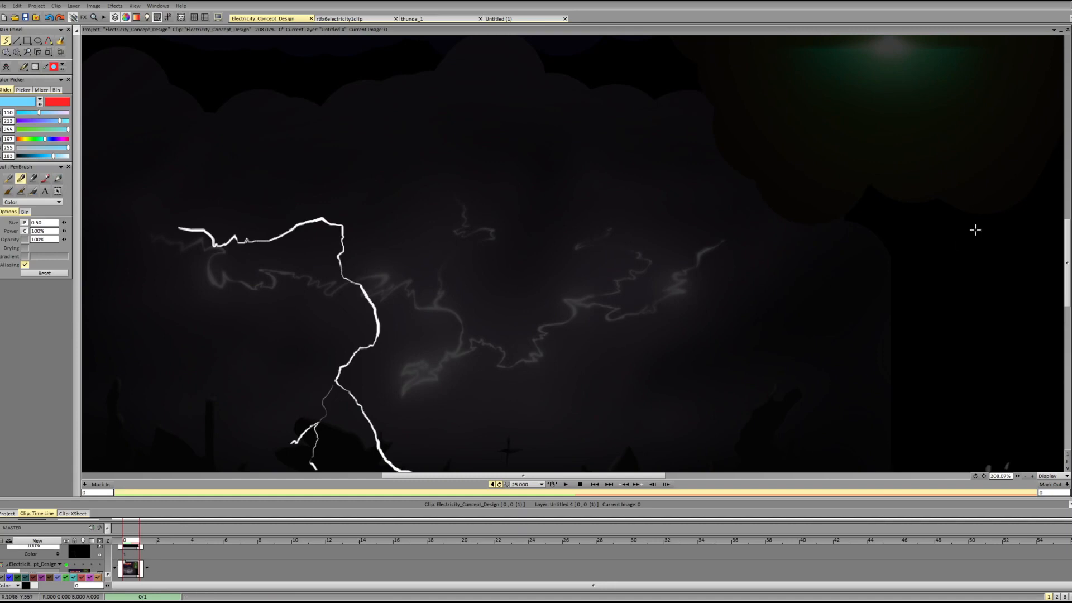
scroll(1068, 251, down, 3)
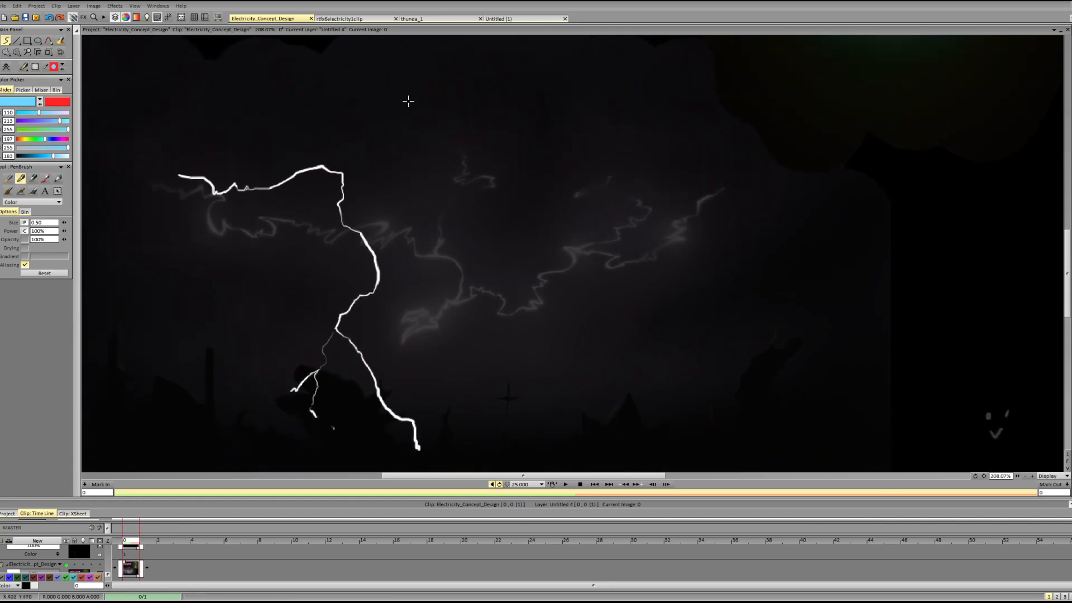
On a new layer, try marking the white bolt's upper and middle bends and a bend in the cloud lightning.
click(323, 207)
key(Up)
drag(290, 184, 334, 198)
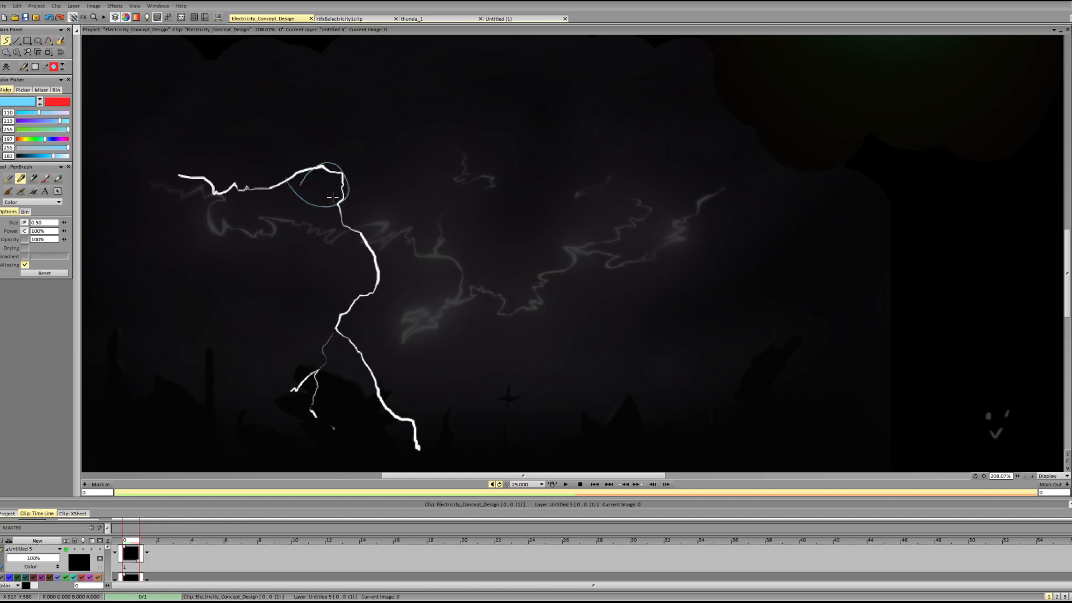
key(ctrl+z)
mouse_move(364, 251)
mouse_down()
mouse_move(371, 287)
mouse_move(385, 253)
mouse_up()
key(ctrl+z)
mouse_move(512, 300)
mouse_down()
mouse_move(530, 306)
mouse_move(539, 294)
mouse_move(521, 298)
mouse_up()
key(ctrl+z)
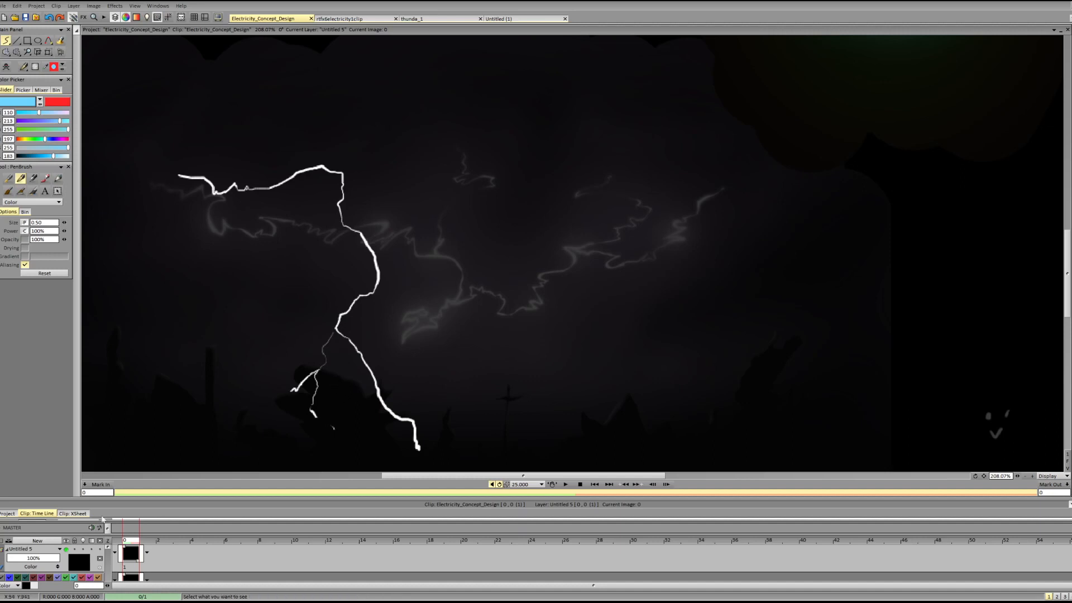
Hide the white lightning bolt layer and prepare the empty Untitled 6 layer for sketching over the cloud lightning.
drag(108, 550, 108, 573)
click(67, 554)
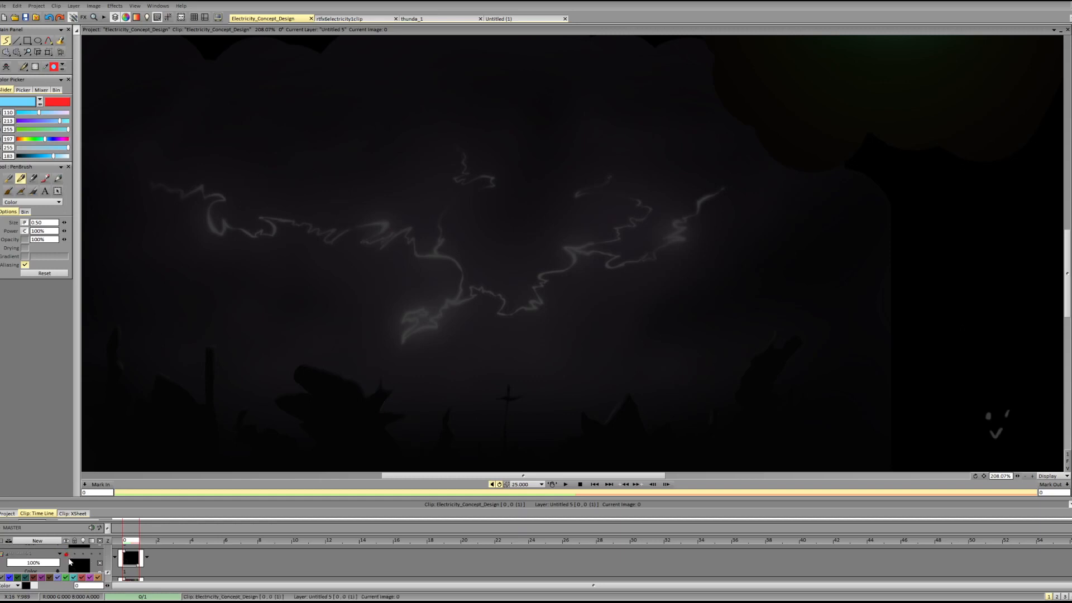
click(130, 576)
click(130, 571)
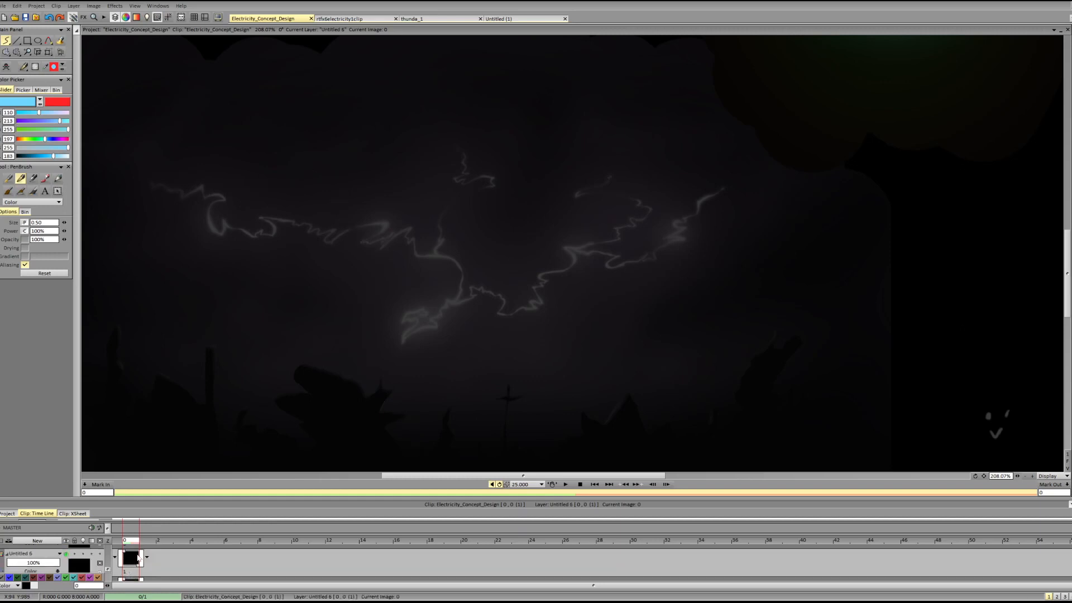
click(134, 555)
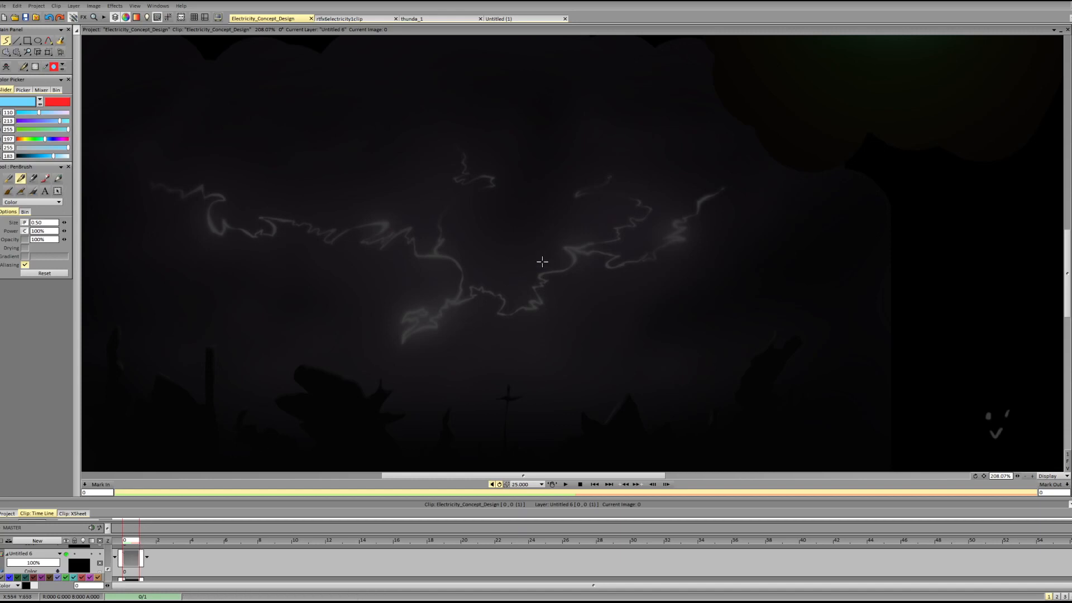
Circle the cloud lightning's two main junctions, connect them with a long horizontal baseline, and divide its span with vertical lines at both ends and the middle.
drag(441, 247, 437, 258)
mouse_move(584, 254)
mouse_down()
mouse_move(568, 252)
mouse_move(576, 257)
mouse_up()
drag(441, 259, 617, 258)
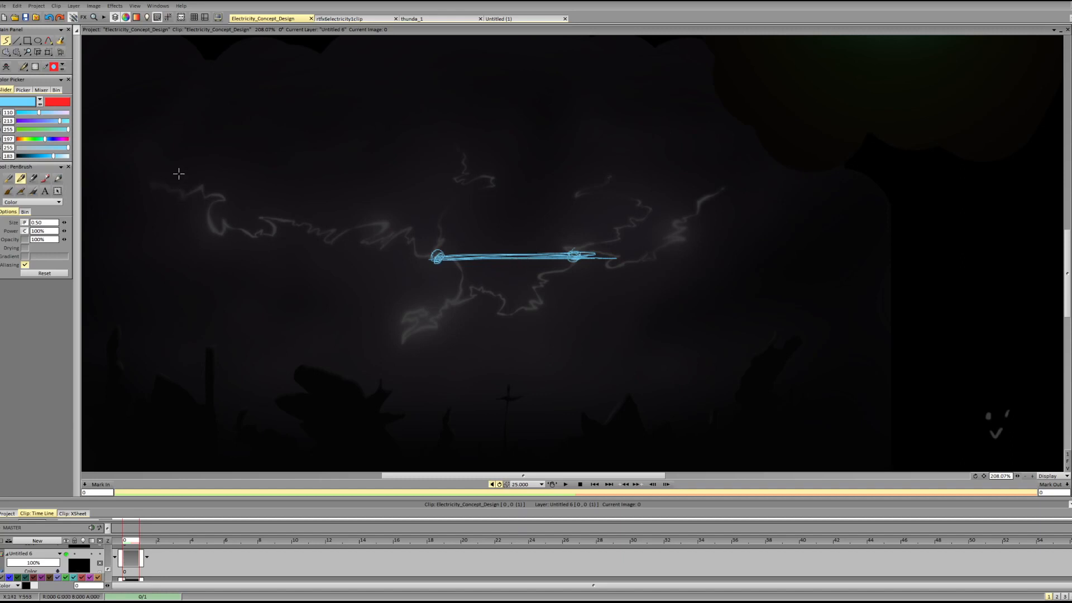
drag(181, 158, 191, 231)
drag(451, 146, 458, 255)
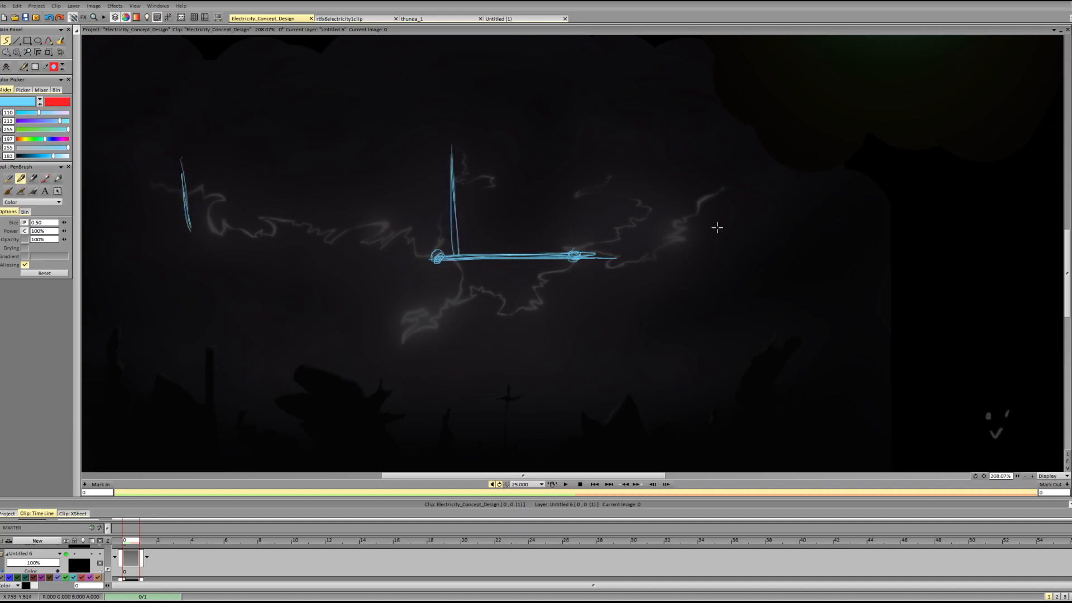
drag(715, 167, 704, 270)
drag(212, 267, 712, 255)
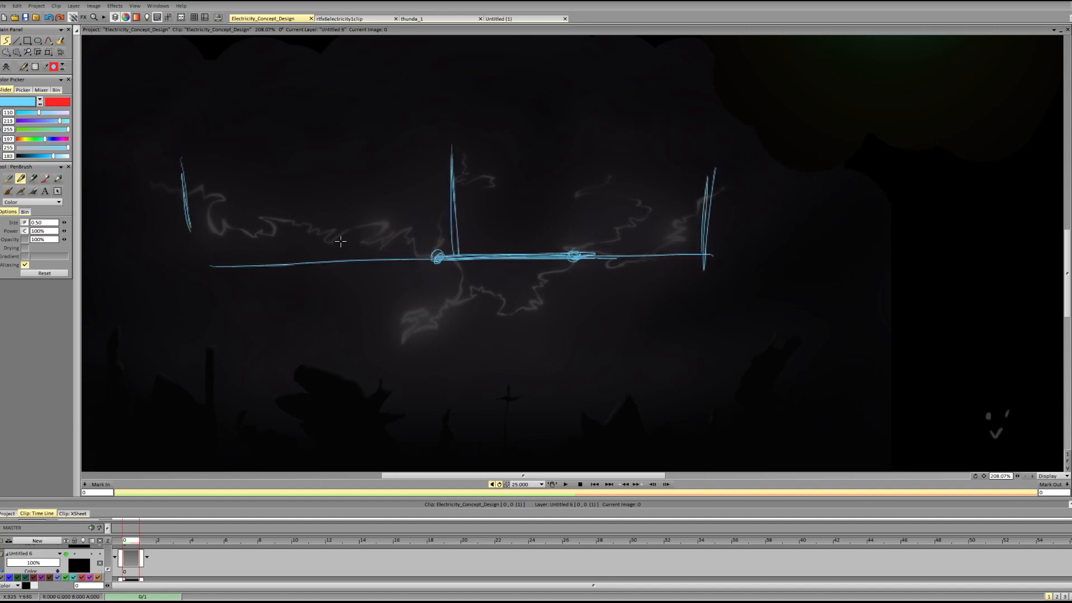
Sketch large ellipses around the two halves of the cloud lightning, reinforce the central divider, and clear the sketch layer.
drag(200, 211, 201, 254)
mouse_move(199, 186)
mouse_down()
mouse_move(389, 159)
mouse_move(190, 214)
mouse_up()
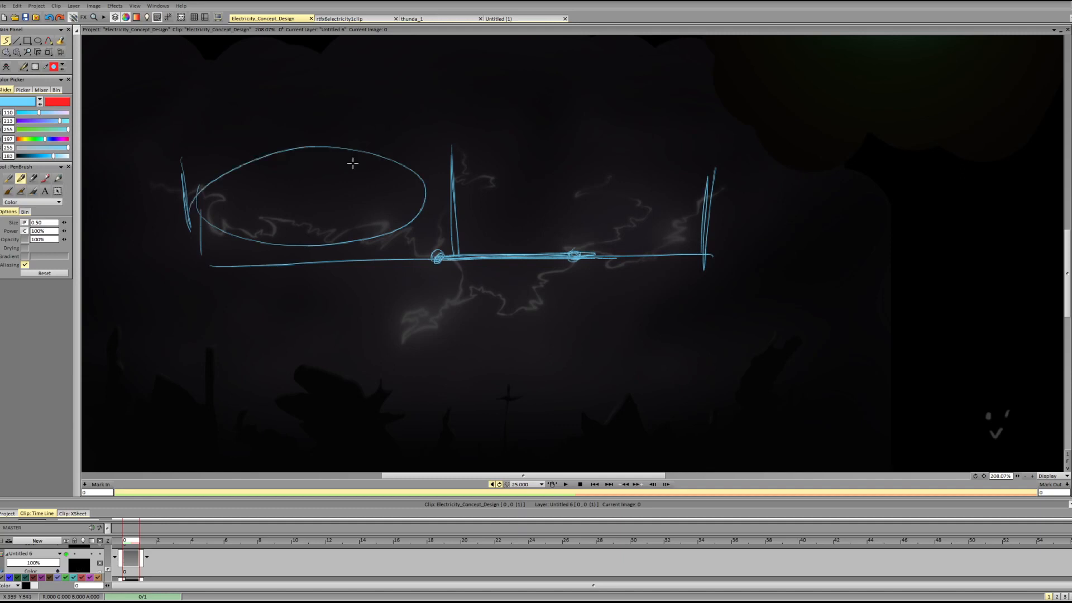
mouse_move(272, 158)
mouse_down()
mouse_move(282, 162)
mouse_move(216, 223)
mouse_up()
mouse_move(488, 165)
mouse_down()
mouse_move(692, 235)
mouse_move(698, 190)
mouse_move(458, 168)
mouse_up()
mouse_move(267, 170)
mouse_down()
mouse_move(393, 168)
mouse_move(296, 156)
mouse_up()
mouse_move(455, 161)
mouse_down()
mouse_move(457, 316)
mouse_move(461, 125)
mouse_move(456, 316)
mouse_up()
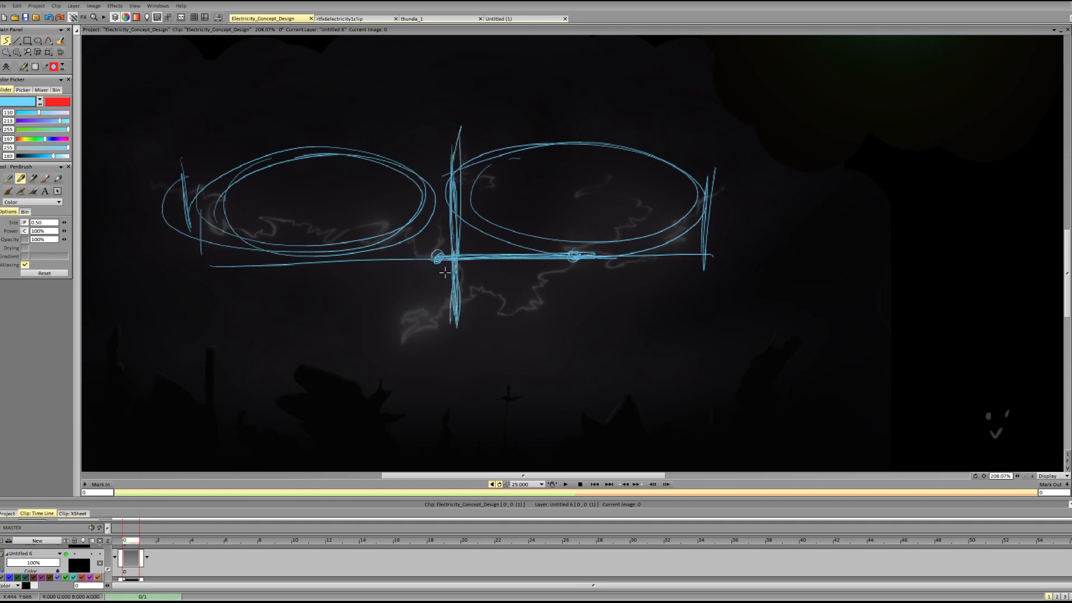
key(Delete)
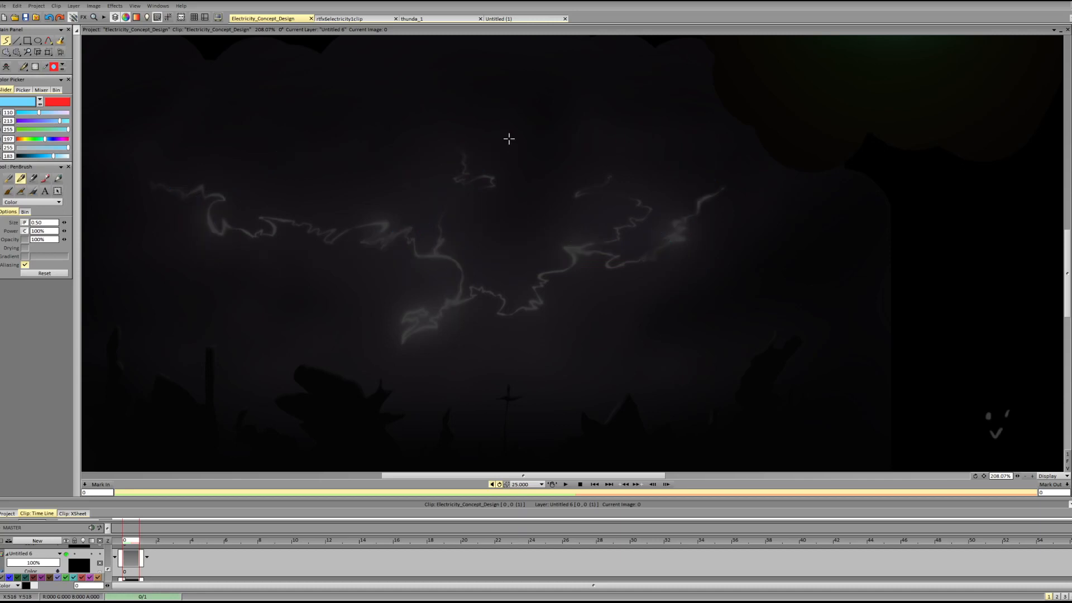
Try sketching strokes along the lightning's central junction and a vertical line above it, clearing each attempt.
drag(458, 294, 469, 333)
drag(460, 293, 442, 252)
key(BackSpace)
drag(461, 162, 451, 260)
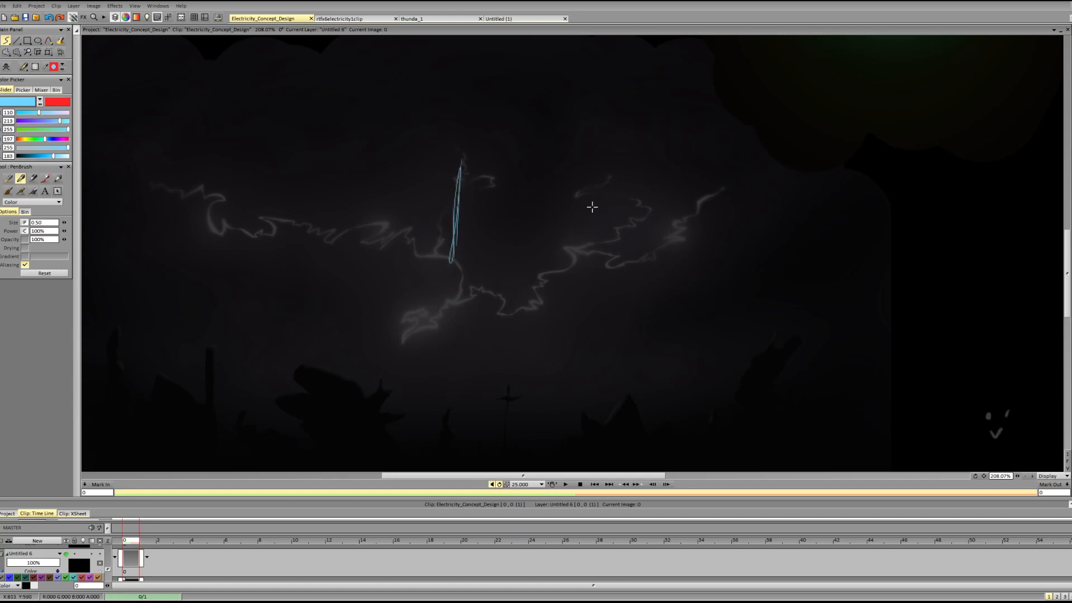
key(BackSpace)
Trace simplified paths over the central upward branch, both right-hand branches and the lower connecting bend of the lightning.
mouse_move(439, 246)
mouse_down()
mouse_move(445, 203)
mouse_move(479, 179)
mouse_move(467, 167)
mouse_up()
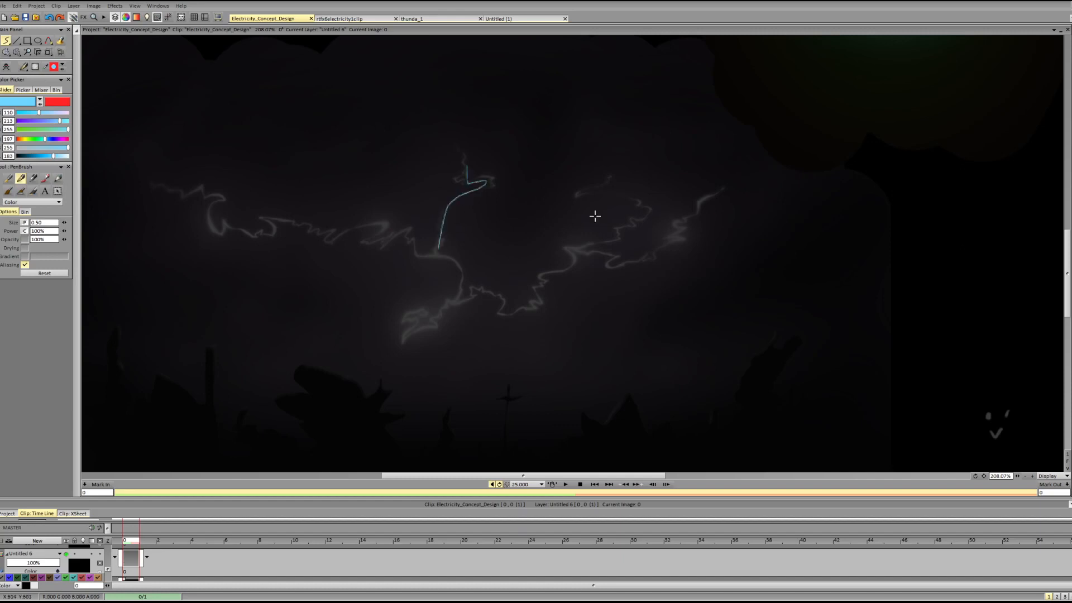
mouse_move(603, 241)
mouse_down()
mouse_move(640, 196)
mouse_move(590, 184)
mouse_up()
drag(623, 257, 705, 200)
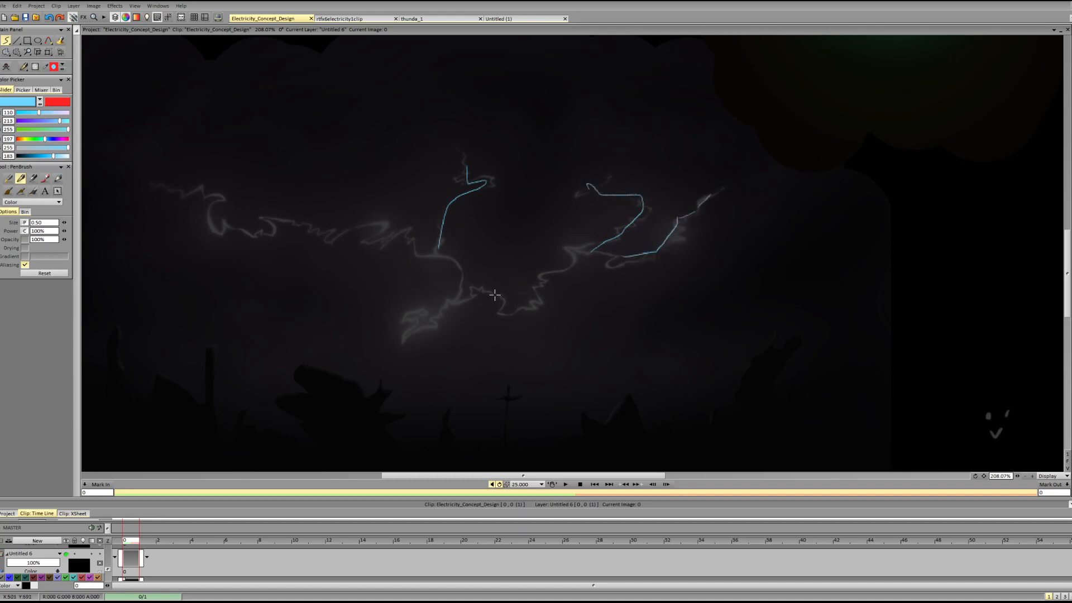
mouse_move(485, 287)
mouse_down()
mouse_move(506, 313)
mouse_move(538, 298)
mouse_move(562, 256)
mouse_up()
mouse_move(485, 287)
mouse_down()
mouse_move(505, 312)
mouse_move(567, 255)
mouse_move(625, 230)
mouse_move(631, 194)
mouse_move(591, 184)
mouse_up()
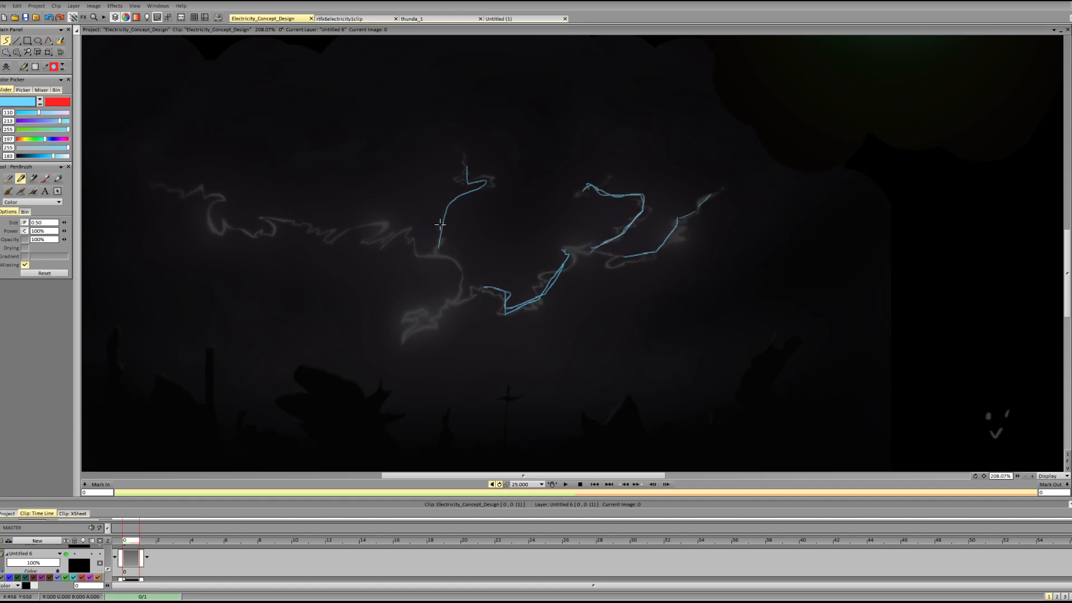
mouse_move(439, 246)
mouse_down()
mouse_move(463, 192)
mouse_move(484, 182)
mouse_move(467, 167)
mouse_up()
mouse_move(624, 254)
mouse_down()
mouse_move(652, 253)
mouse_move(670, 226)
mouse_up()
Try sketching a wide arc around the traced branches and a diagonal stroke beneath them, and undo both.
mouse_move(419, 192)
mouse_down()
mouse_move(736, 200)
mouse_move(686, 152)
mouse_up()
drag(699, 390, 761, 307)
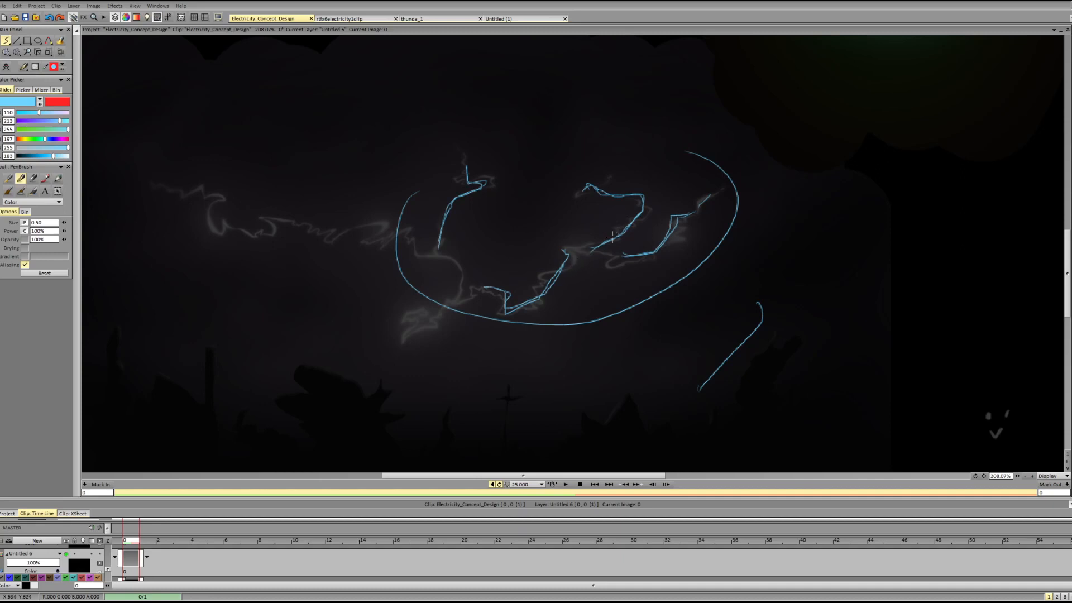
key(ctrl+z)
key(ctrl+z)
Clear the traced paths and mark the lightning's parallel segments with five slanted lines, adding small circles on some of them.
key(f)
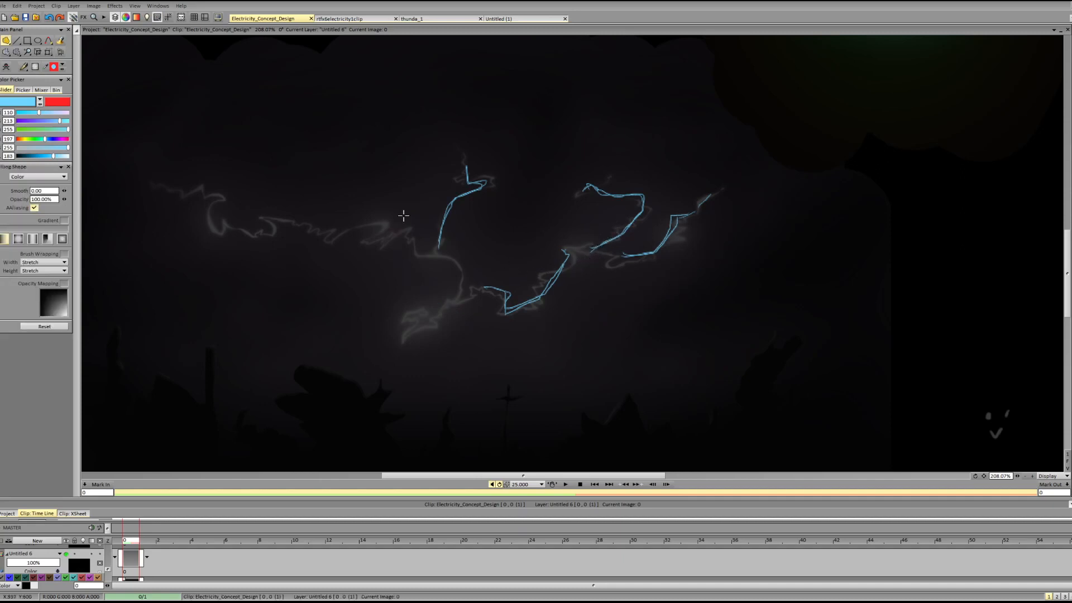
mouse_move(367, 232)
mouse_down()
mouse_move(484, 154)
mouse_move(427, 258)
mouse_up()
key(b)
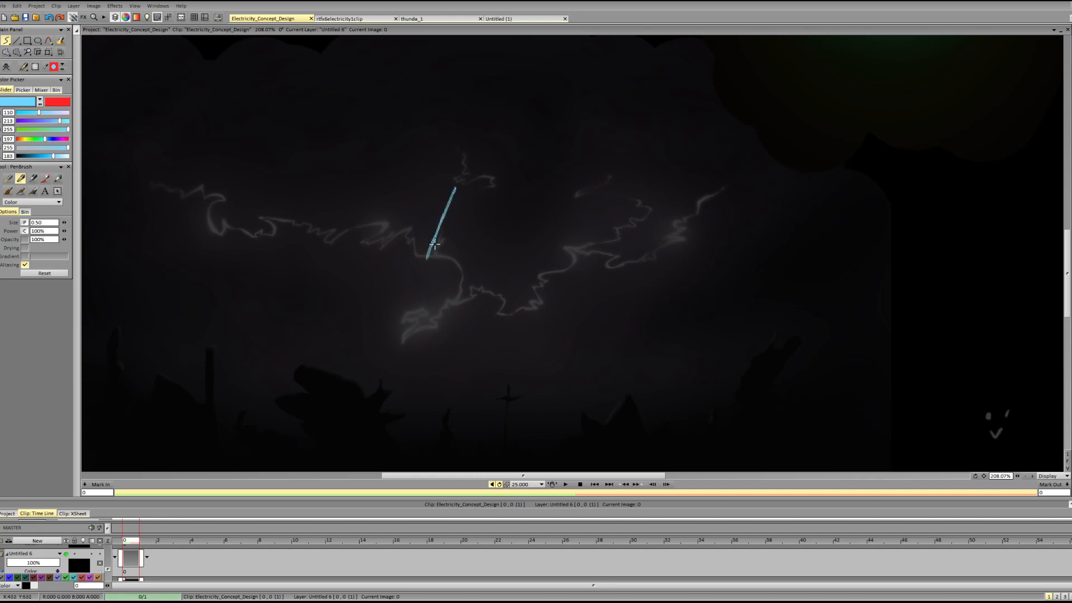
mouse_move(596, 255)
mouse_down()
mouse_move(641, 203)
mouse_move(595, 255)
mouse_up()
drag(696, 212, 632, 269)
mouse_move(518, 315)
mouse_down()
mouse_move(567, 260)
mouse_move(545, 287)
mouse_up()
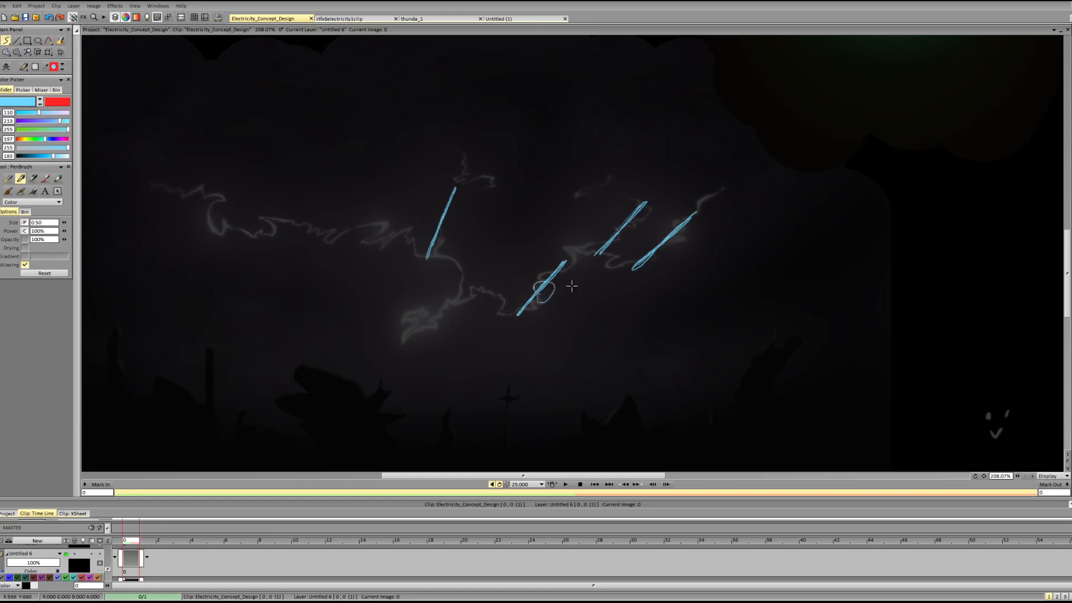
drag(617, 222, 672, 237)
mouse_move(416, 347)
mouse_down()
mouse_move(468, 292)
mouse_move(439, 329)
mouse_move(452, 319)
mouse_up()
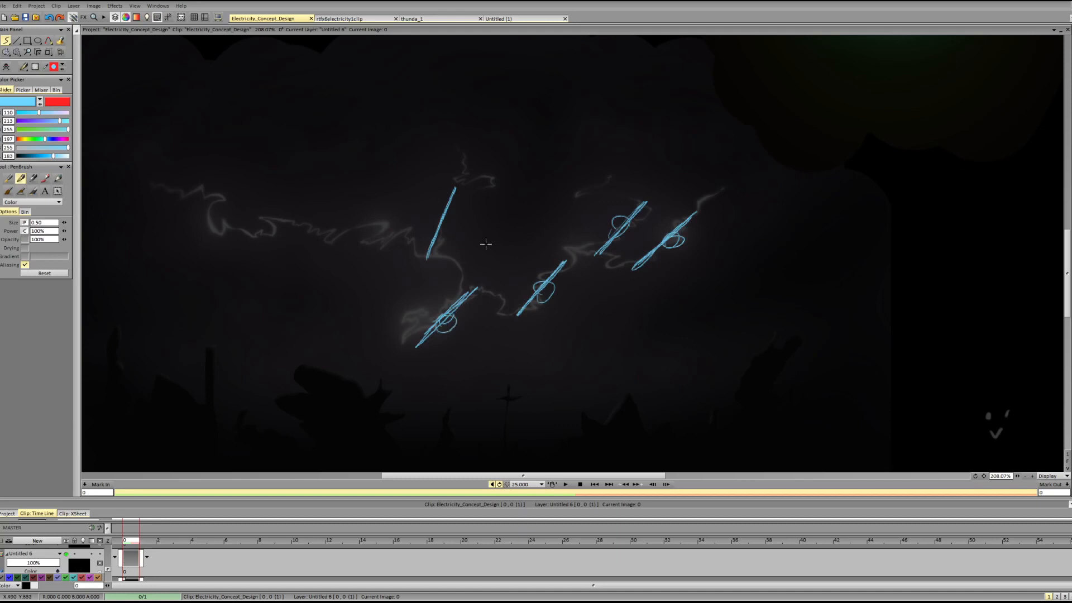
mouse_move(445, 269)
mouse_down()
mouse_move(520, 359)
mouse_move(640, 187)
mouse_up()
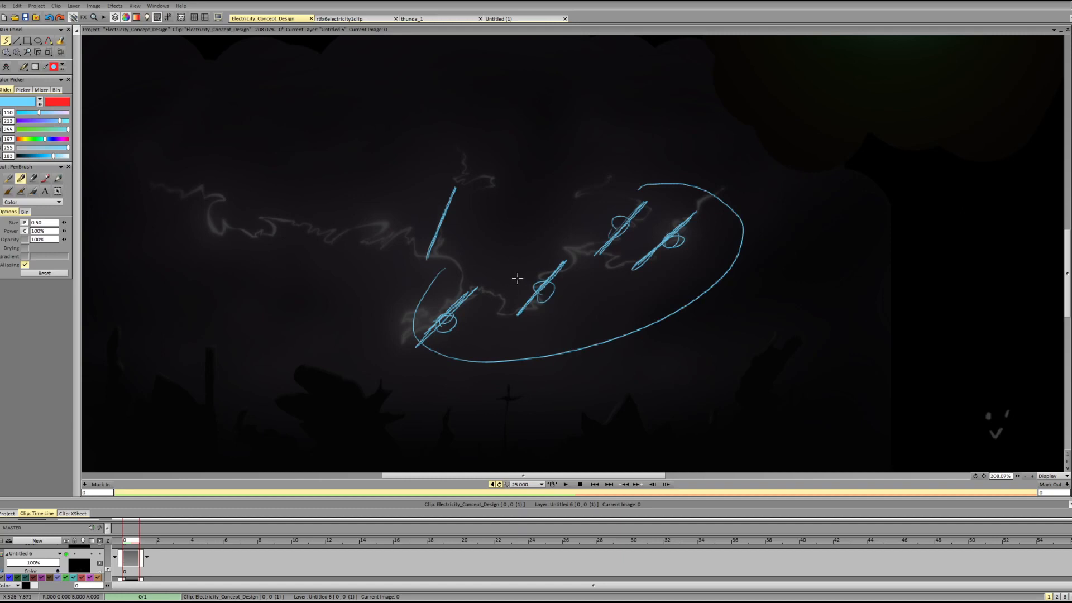
key(ctrl+z)
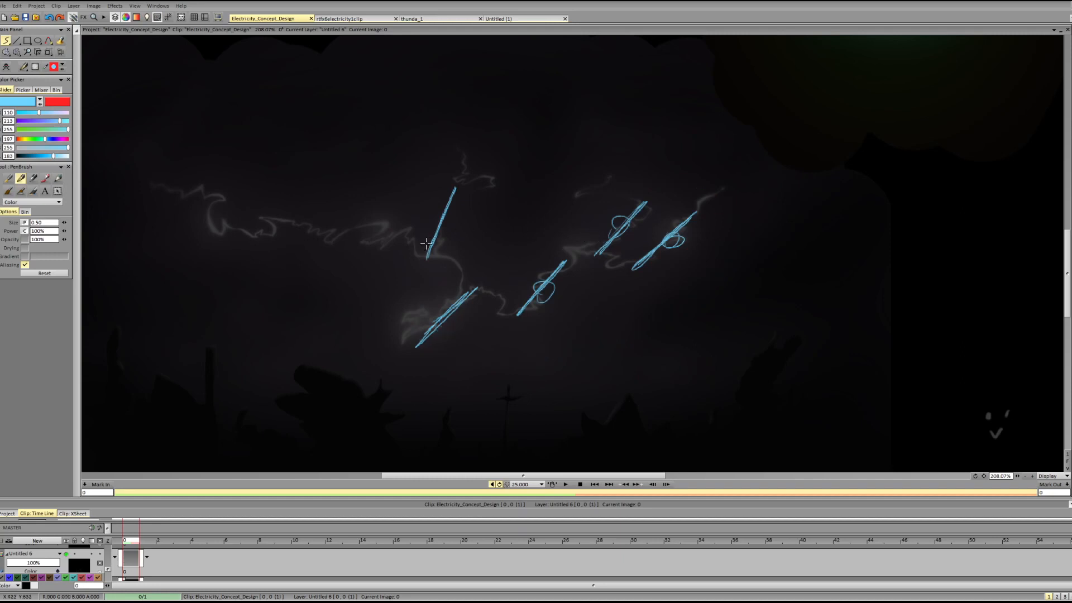
Draw narrow ellipses around the five slanted lines to show their similar lengths, and clear the sketch layer.
mouse_move(426, 244)
mouse_down()
mouse_move(448, 241)
mouse_move(457, 201)
mouse_move(427, 229)
mouse_up()
mouse_move(608, 231)
mouse_down()
mouse_move(599, 254)
mouse_move(641, 228)
mouse_move(637, 201)
mouse_move(651, 226)
mouse_move(645, 259)
mouse_move(637, 254)
mouse_move(660, 267)
mouse_move(698, 219)
mouse_up()
mouse_move(517, 296)
mouse_down()
mouse_move(548, 297)
mouse_move(571, 256)
mouse_up()
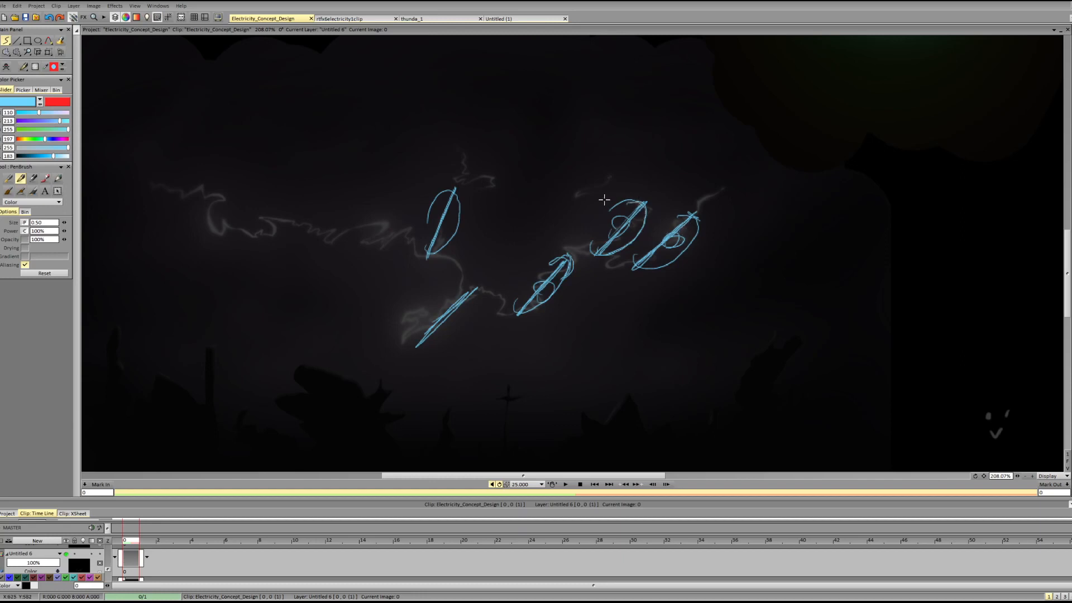
drag(607, 199, 667, 213)
mouse_move(637, 259)
mouse_down()
mouse_move(672, 263)
mouse_move(690, 211)
mouse_move(699, 224)
mouse_up()
mouse_move(431, 329)
mouse_down()
mouse_move(482, 290)
mouse_move(456, 295)
mouse_move(429, 337)
mouse_move(449, 325)
mouse_up()
mouse_move(443, 212)
mouse_down()
mouse_move(423, 253)
mouse_move(449, 242)
mouse_move(465, 187)
mouse_up()
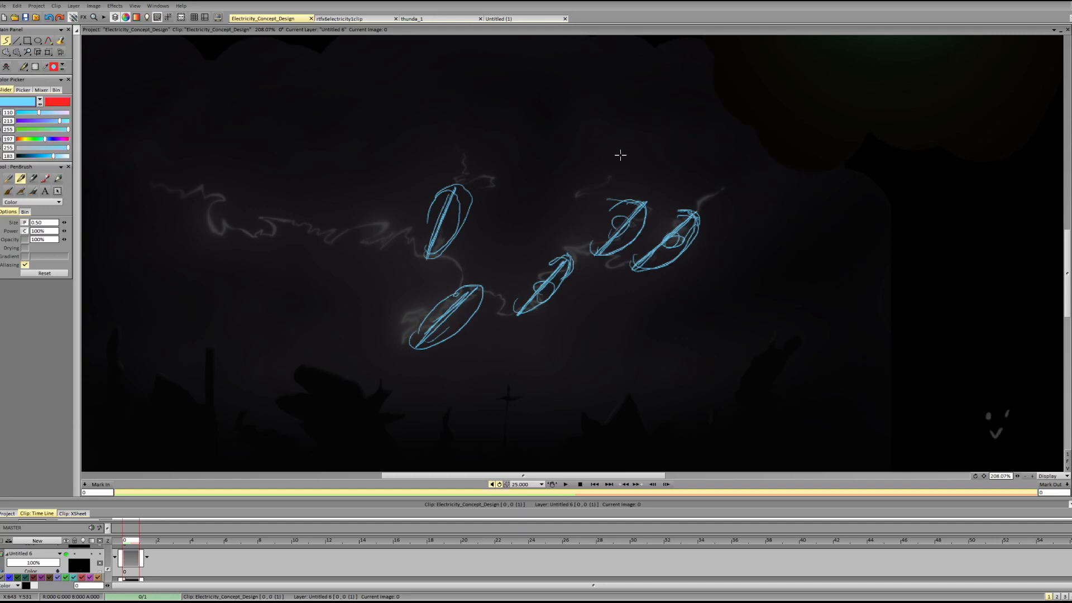
key(Delete)
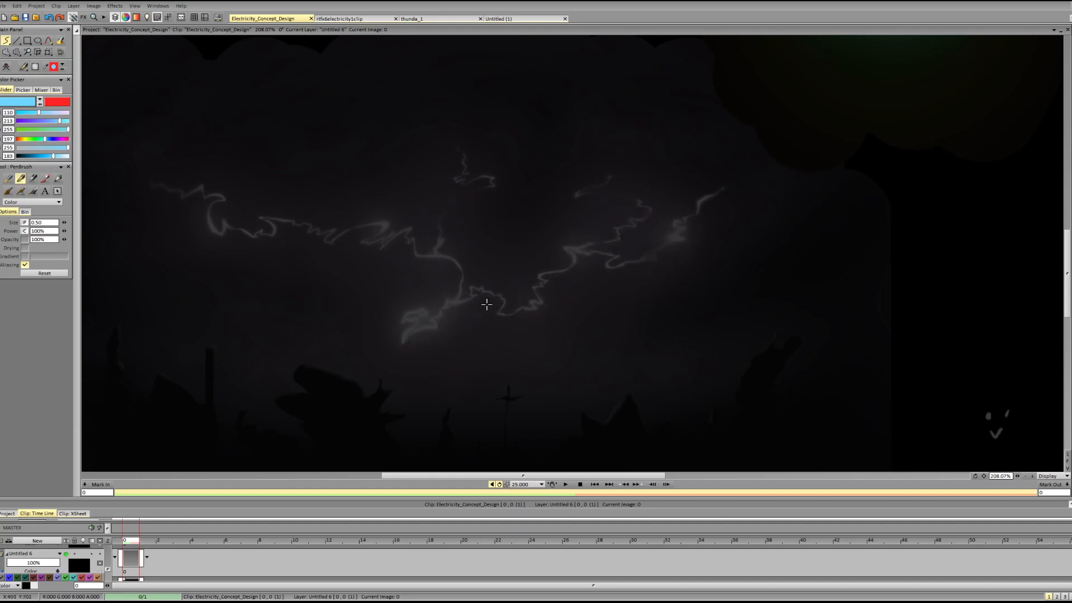
Sketch parallel dividing lines across the lightning's right half, add ellipses in the gaps between them, and clear the sketch layer.
drag(400, 336, 484, 363)
mouse_move(467, 289)
mouse_down()
mouse_move(561, 329)
mouse_move(548, 315)
mouse_up()
drag(561, 248, 662, 282)
drag(557, 254, 625, 269)
mouse_move(615, 196)
mouse_down()
mouse_move(705, 222)
mouse_move(606, 197)
mouse_up()
drag(614, 198, 667, 221)
drag(483, 330, 474, 358)
mouse_move(555, 287)
mouse_down()
mouse_move(552, 310)
mouse_move(580, 308)
mouse_up()
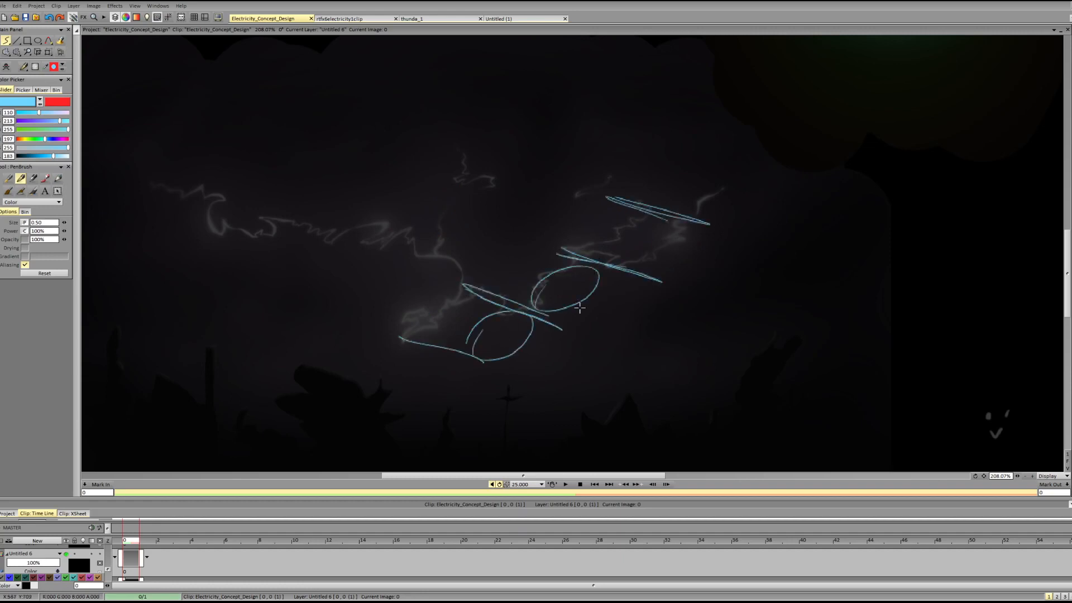
mouse_move(618, 236)
mouse_down()
mouse_move(642, 256)
mouse_move(627, 259)
mouse_up()
key(BackSpace)
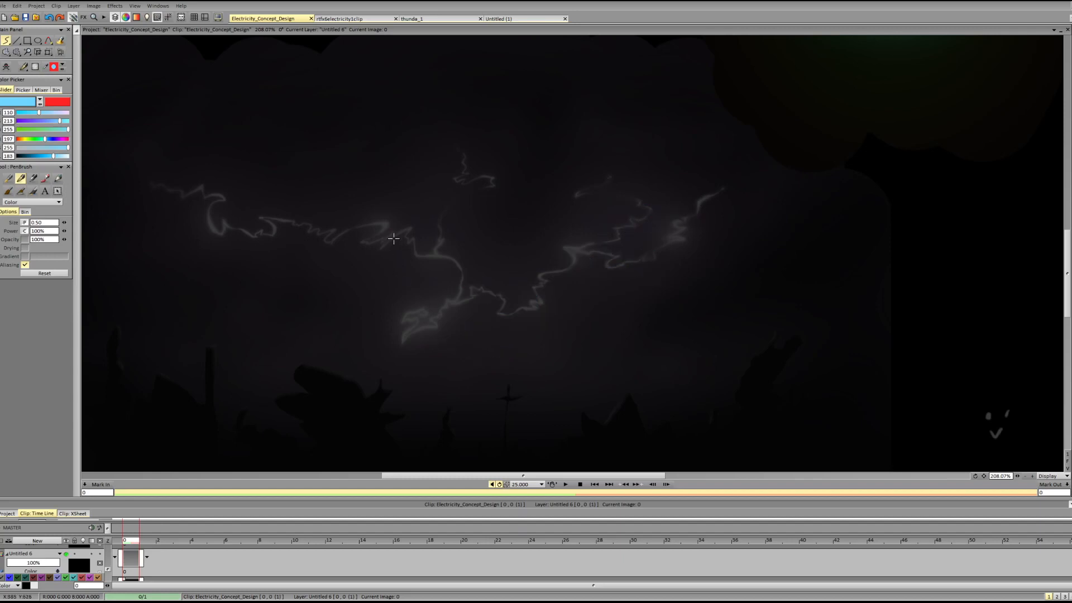
Sketch a slanted line across the central junction with ellipses beside it, and clear the sketch layer.
mouse_move(387, 231)
mouse_down()
mouse_move(469, 267)
mouse_move(430, 249)
mouse_up()
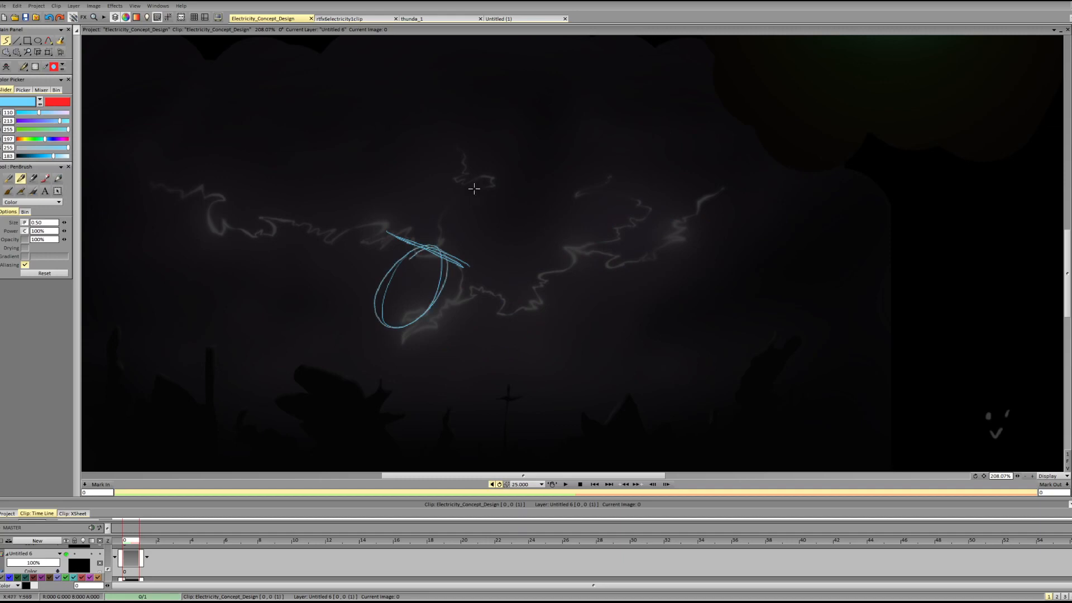
mouse_move(474, 188)
mouse_down()
mouse_move(487, 208)
mouse_move(433, 243)
mouse_move(483, 192)
mouse_move(458, 174)
mouse_move(504, 193)
mouse_up()
key(BackSpace)
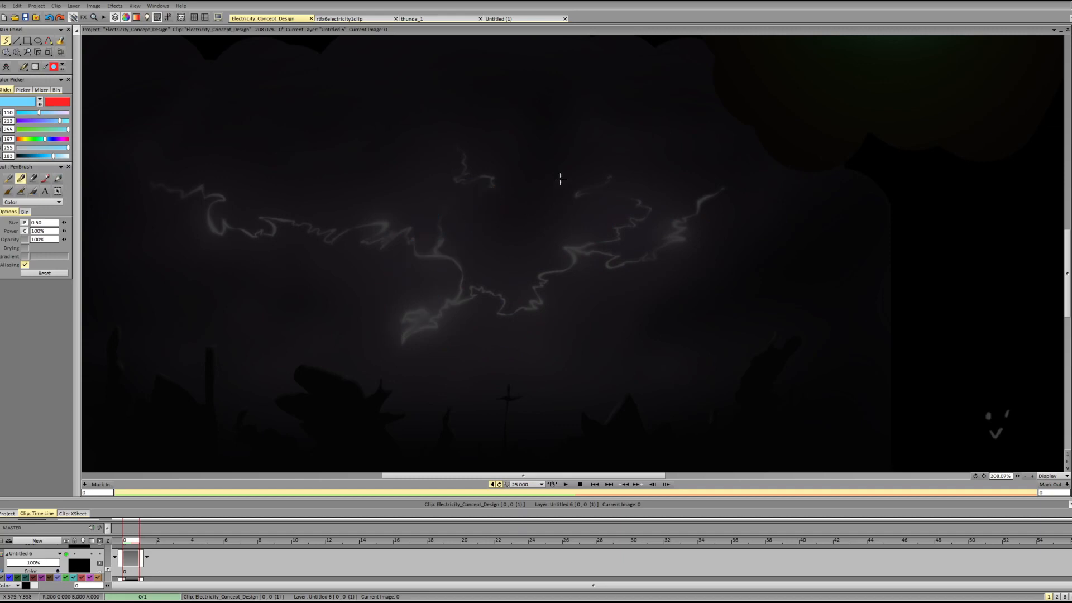
drag(404, 339, 553, 291)
key(BackSpace)
drag(416, 331, 556, 289)
mouse_move(573, 283)
mouse_down()
mouse_move(657, 244)
mouse_move(711, 186)
mouse_up()
key(BackSpace)
Sketch an alternative bolt curving from above the right branch through the lower bend and down toward the ground, leaving a gap near the center.
mouse_move(637, 170)
mouse_down()
mouse_move(687, 230)
mouse_move(648, 253)
mouse_move(590, 264)
mouse_move(548, 295)
mouse_move(592, 260)
mouse_move(682, 237)
mouse_move(680, 198)
mouse_move(638, 172)
mouse_up()
mouse_move(419, 327)
mouse_down()
mouse_move(397, 328)
mouse_move(391, 353)
mouse_move(395, 377)
mouse_move(417, 390)
mouse_move(422, 435)
mouse_move(424, 407)
mouse_move(389, 340)
mouse_move(427, 326)
mouse_move(455, 296)
mouse_up()
key(shift+d)
mouse_move(531, 299)
mouse_down()
mouse_move(485, 317)
mouse_move(508, 323)
mouse_move(473, 310)
mouse_up()
key(d)
mouse_move(483, 316)
mouse_down()
mouse_move(525, 307)
mouse_move(606, 251)
mouse_up()
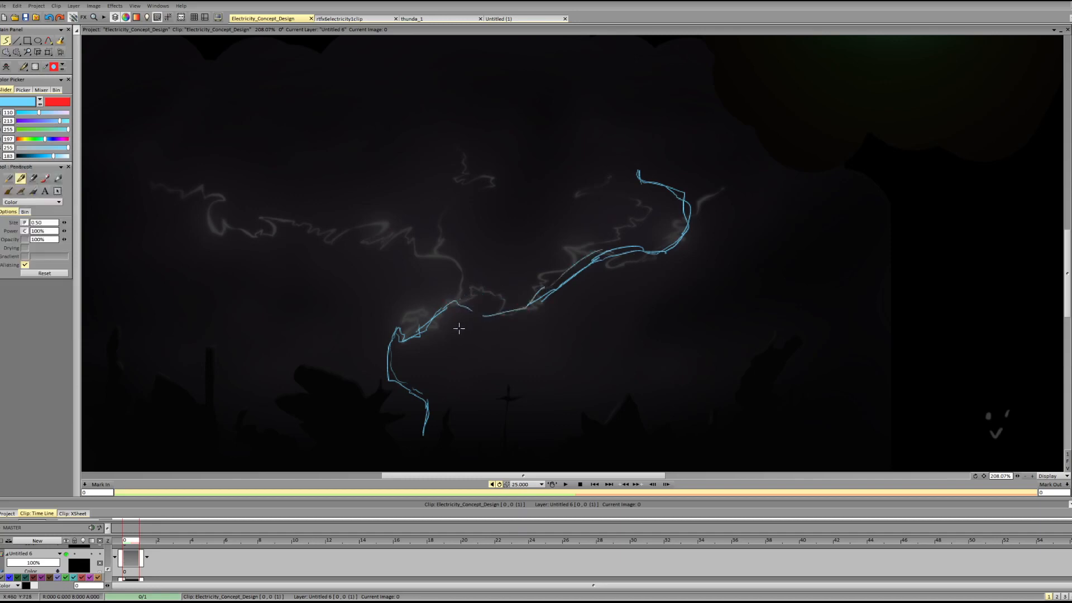
Try circling the spaces beneath the new bolt's bends, and undo the loops.
drag(416, 342, 457, 347)
mouse_move(494, 316)
mouse_down()
mouse_move(566, 328)
mouse_move(509, 335)
mouse_up()
key(ctrl+z)
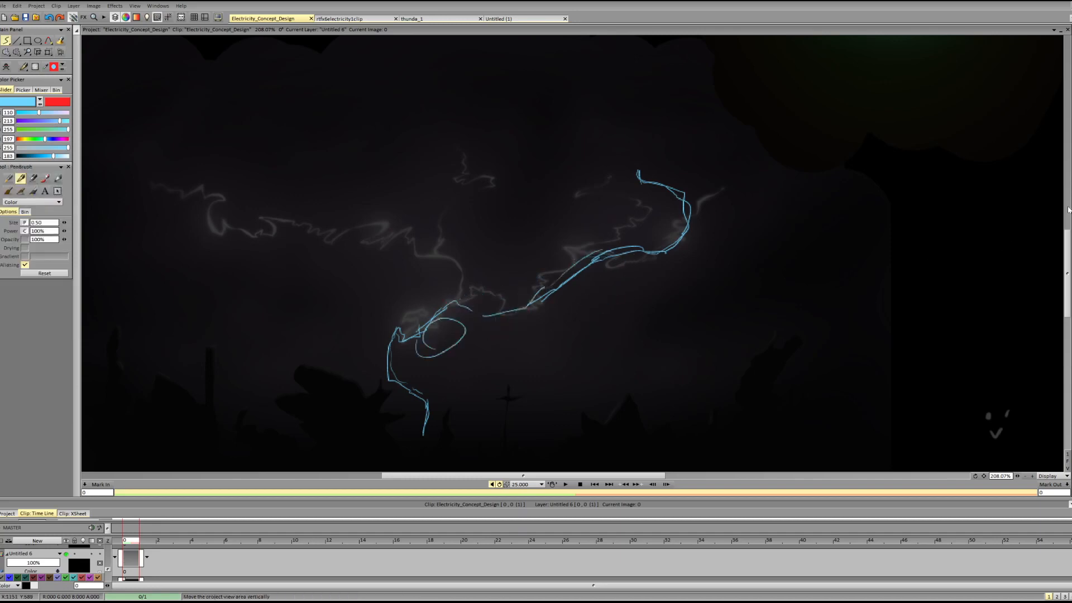
mouse_move(1067, 244)
mouse_down()
mouse_move(1042, 145)
mouse_move(1039, 167)
mouse_up()
mouse_move(891, 155)
mouse_down()
mouse_move(862, 143)
mouse_move(811, 232)
mouse_up()
key(ctrl+z)
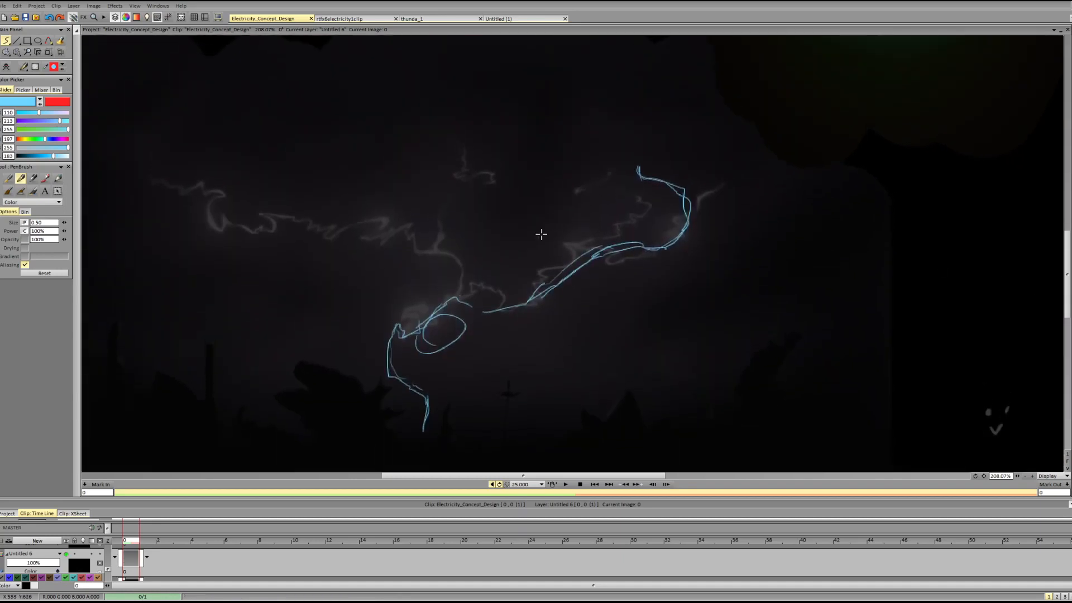
key(ctrl+z)
key(ctrl+z)
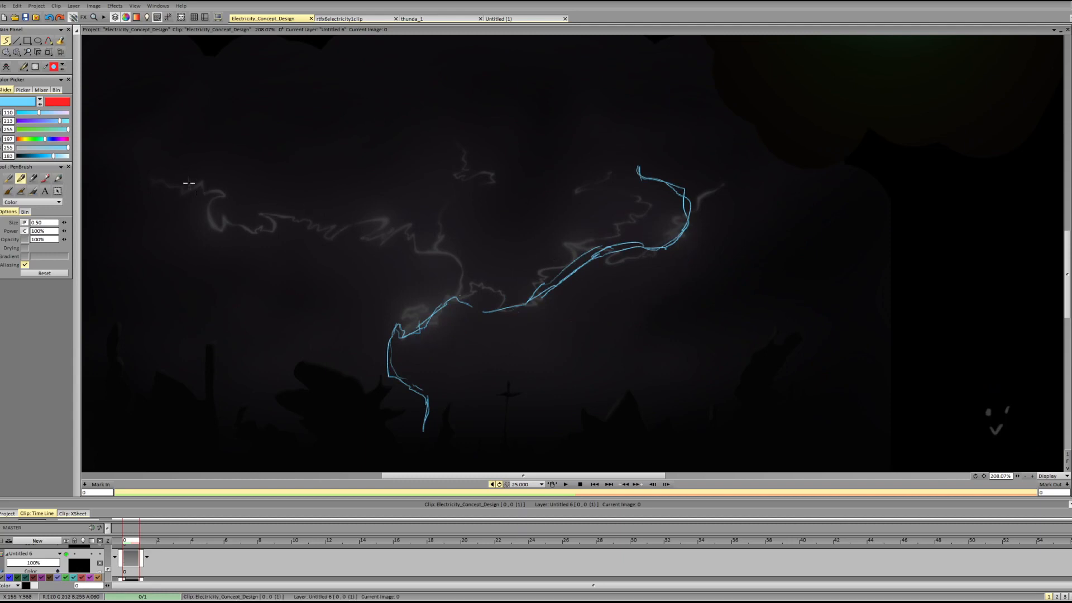
Sketch a long left branch flowing into the new bolt's center, with a short jagged fork rising from it.
mouse_move(189, 183)
mouse_down()
mouse_move(234, 240)
mouse_move(285, 251)
mouse_up()
key(ctrl+z)
mouse_move(176, 184)
mouse_down()
mouse_move(210, 183)
mouse_move(306, 223)
mouse_move(391, 193)
mouse_move(433, 260)
mouse_move(471, 281)
mouse_move(478, 302)
mouse_up()
mouse_move(439, 239)
mouse_down()
mouse_move(461, 187)
mouse_move(443, 170)
mouse_move(450, 154)
mouse_up()
key(ctrl+z)
mouse_move(422, 206)
mouse_down()
mouse_move(432, 140)
mouse_move(423, 211)
mouse_move(427, 193)
mouse_move(404, 150)
mouse_move(430, 161)
mouse_move(418, 206)
mouse_move(428, 195)
mouse_move(424, 157)
mouse_up()
key(ctrl+z)
key(ctrl+z)
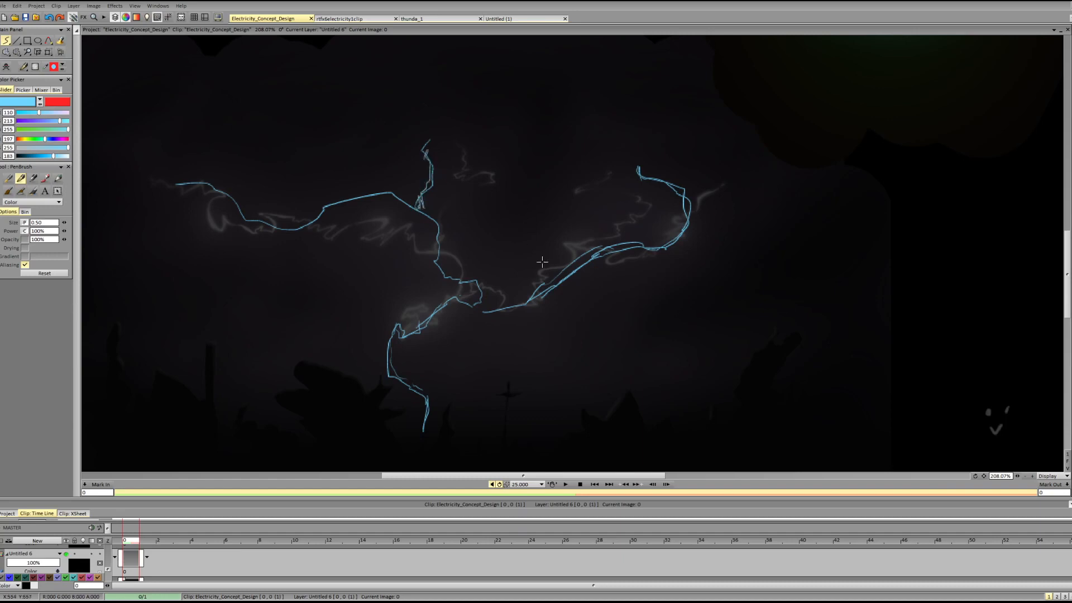
Redraw the segment joining the center to the right branch with a sharper bend, erasing part of the old line.
mouse_move(483, 311)
mouse_down()
mouse_move(537, 291)
mouse_move(539, 273)
mouse_move(595, 245)
mouse_up()
key(e)
mouse_move(573, 281)
mouse_down()
mouse_move(541, 292)
mouse_move(632, 245)
mouse_move(617, 248)
mouse_up()
key(e)
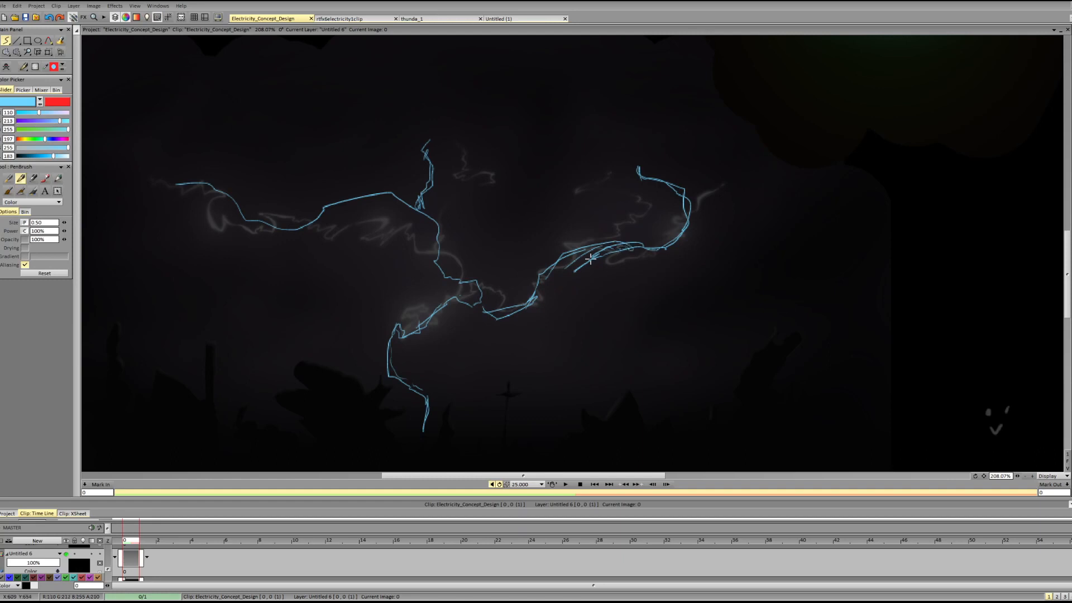
Try adding another branch rising from the bolt's center, and clear the whole sketch layer.
drag(469, 273, 505, 155)
key(ctrl+z)
key(ctrl+z)
mouse_move(439, 243)
mouse_down()
mouse_move(486, 195)
mouse_move(508, 146)
mouse_move(506, 161)
mouse_up()
key(Delete)
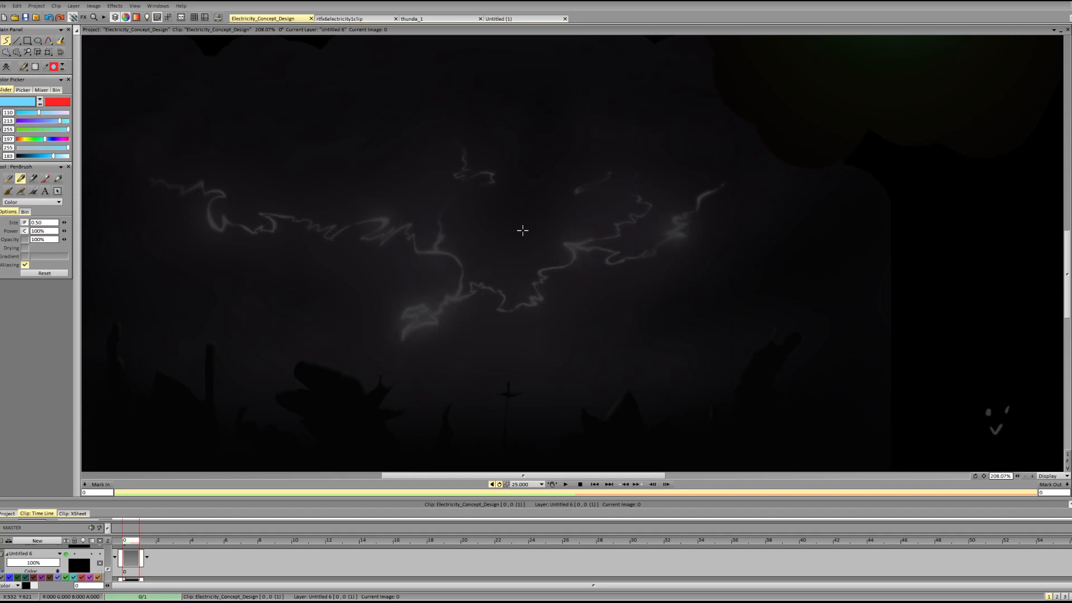
key(ctrl+z)
key(Delete)
Bring the orange electricity between the two grey spheres into view.
drag(1067, 296, 1051, 196)
drag(523, 475, 487, 475)
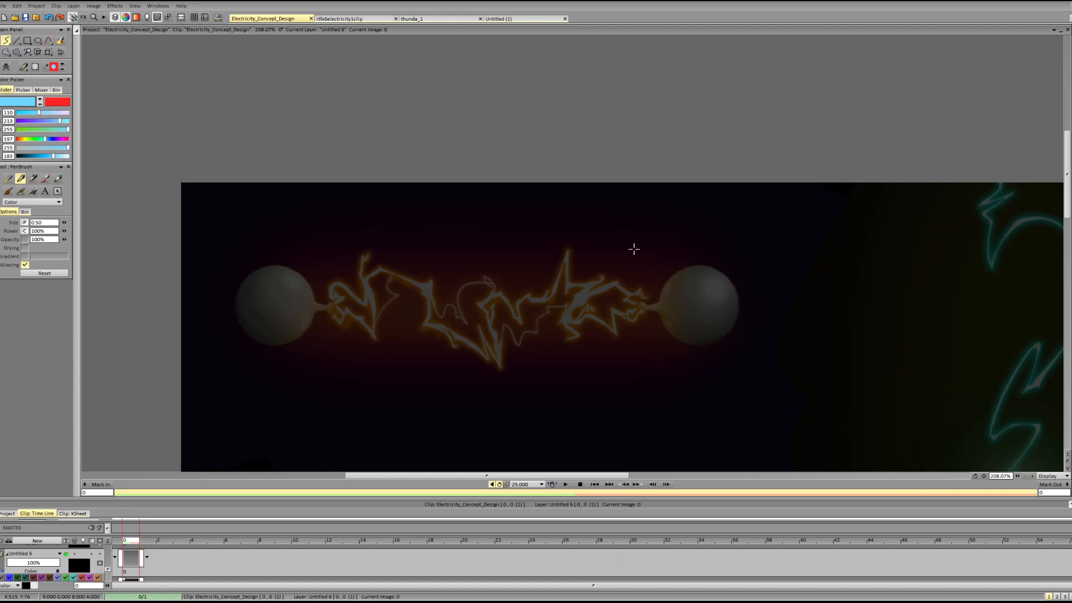
mouse_move(502, 454)
mouse_down()
mouse_move(500, 394)
mouse_move(534, 423)
mouse_move(536, 406)
mouse_move(586, 412)
mouse_up()
key(ctrl+z)
key(ctrl+z)
drag(108, 571, 108, 569)
mouse_move(504, 376)
mouse_down()
mouse_move(532, 328)
mouse_move(523, 357)
mouse_up()
key(ctrl+z)
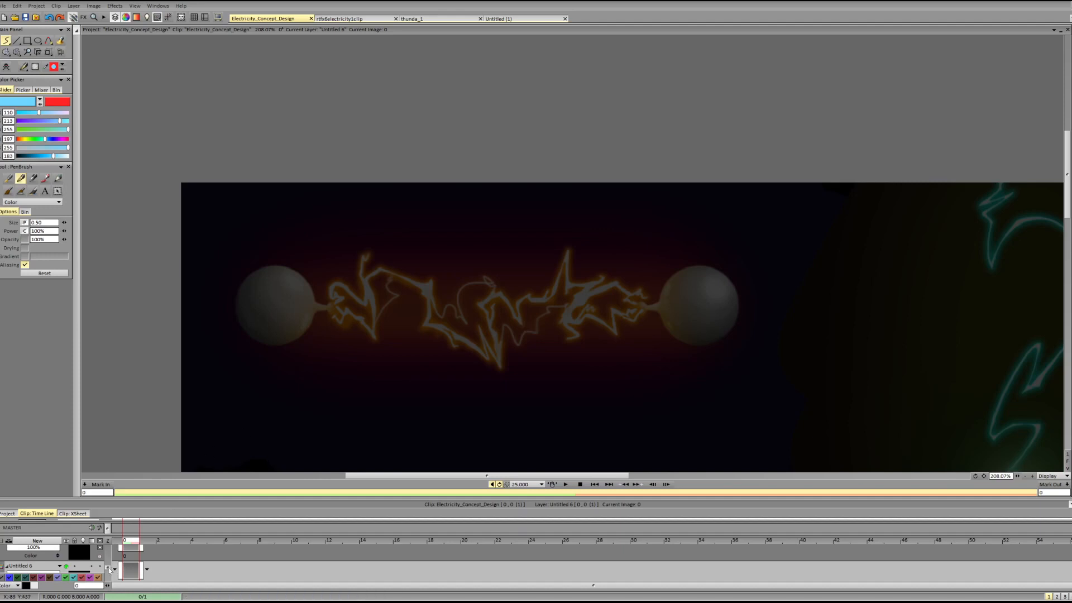
Lower the painting layer's opacity further to dim the electricity, and make the blank layer Untitled 7 active.
mouse_move(108, 569)
mouse_down()
mouse_move(110, 557)
mouse_move(109, 580)
mouse_up()
drag(20, 569, 15, 570)
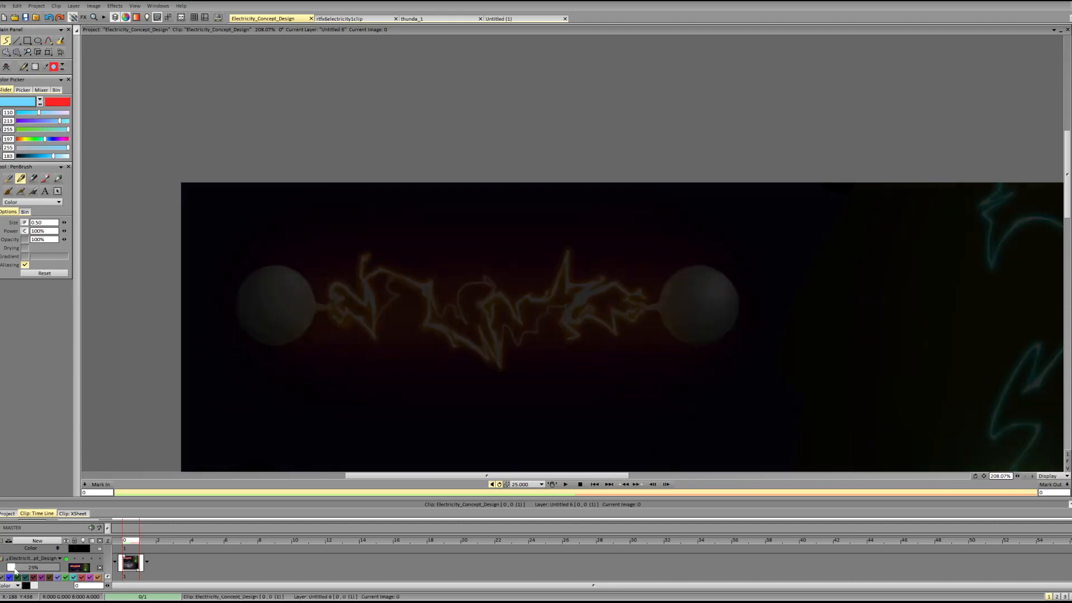
drag(108, 578, 110, 551)
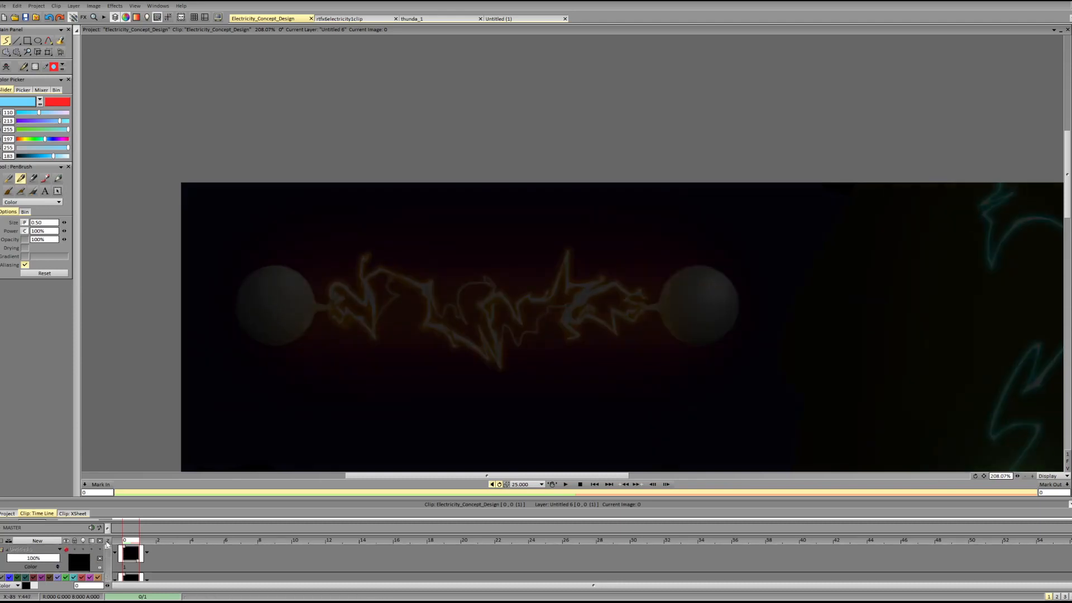
click(140, 571)
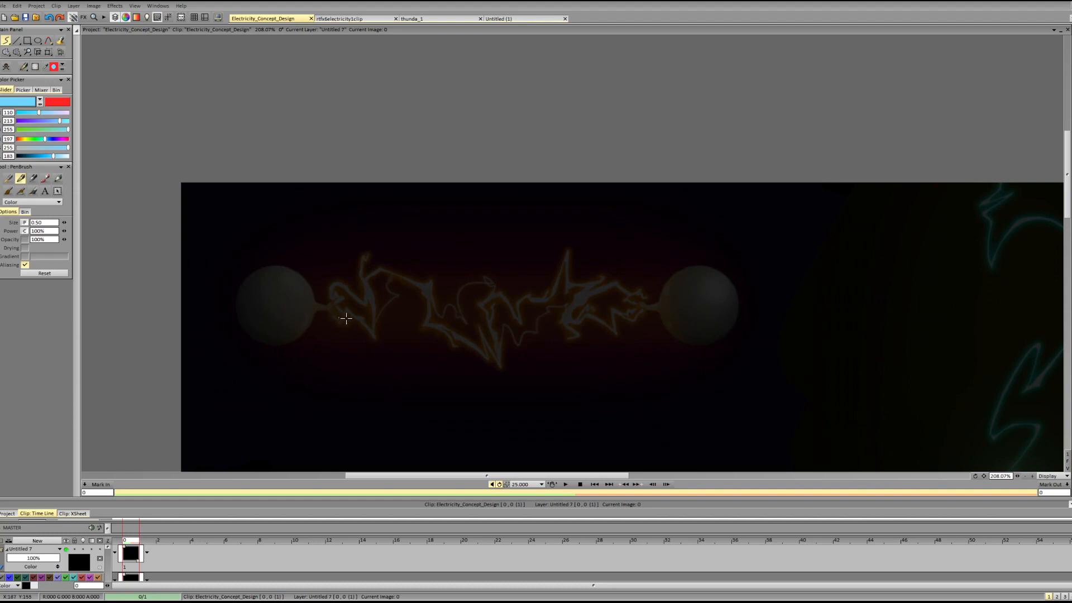
Set the pen brush size to 2.50 and sketch a jagged main bolt over the painted electricity, running from the left sphere to the right one.
mouse_move(330, 307)
mouse_down()
mouse_move(346, 321)
mouse_move(368, 313)
mouse_up()
key(ctrl+z)
drag(64, 222, 72, 223)
mouse_move(328, 310)
mouse_down()
mouse_move(345, 330)
mouse_move(365, 268)
mouse_move(451, 309)
mouse_move(442, 327)
mouse_move(483, 353)
mouse_move(481, 340)
mouse_move(497, 365)
mouse_move(500, 333)
mouse_move(484, 309)
mouse_move(505, 288)
mouse_move(483, 303)
mouse_move(504, 289)
mouse_move(537, 304)
mouse_move(523, 319)
mouse_move(574, 242)
mouse_move(561, 288)
mouse_up()
key(ctrl+z)
drag(574, 242, 563, 288)
key(ctrl+z)
key(ctrl+z)
mouse_move(570, 249)
mouse_down()
mouse_move(561, 288)
mouse_move(602, 322)
mouse_move(652, 295)
mouse_up()
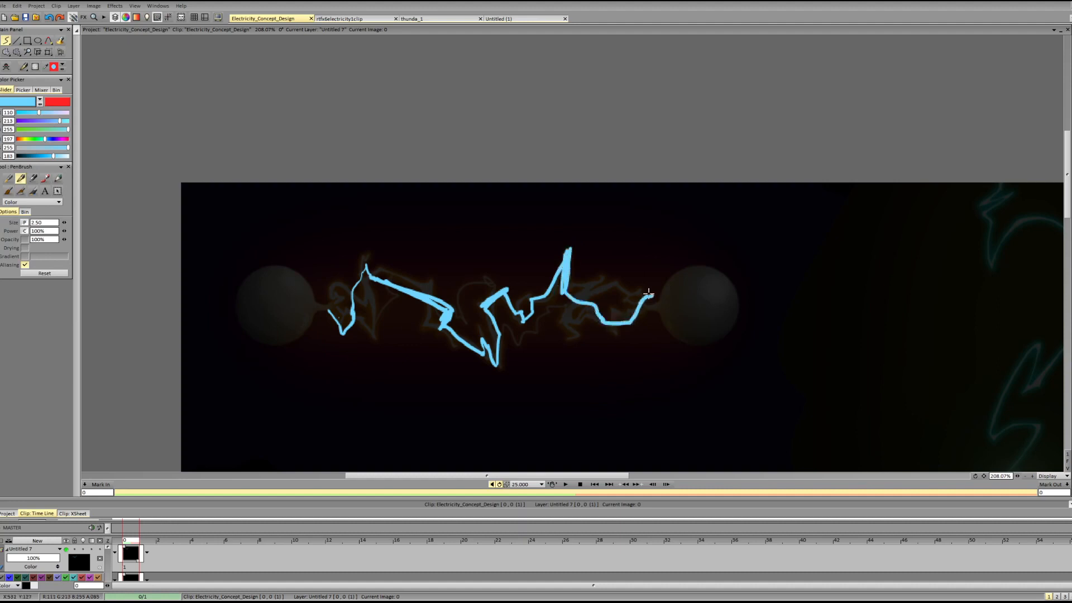
Erase the jagged middle segment and the end beyond the tall spike, and redraw the middle with a flatter line leading into the spike.
key(shift+d)
mouse_move(536, 306)
mouse_down()
mouse_move(501, 303)
mouse_move(519, 291)
mouse_move(482, 296)
mouse_move(480, 311)
mouse_move(511, 314)
mouse_move(543, 296)
mouse_move(527, 295)
mouse_move(545, 302)
mouse_move(522, 301)
mouse_move(588, 287)
mouse_move(645, 309)
mouse_move(594, 342)
mouse_move(563, 284)
mouse_move(551, 298)
mouse_move(558, 273)
mouse_move(552, 285)
mouse_move(568, 277)
mouse_move(549, 297)
mouse_up()
key(d)
key(shift+d)
key(d)
key(ctrl+z)
key(shift+d)
key(d)
key(shift+d)
key(d)
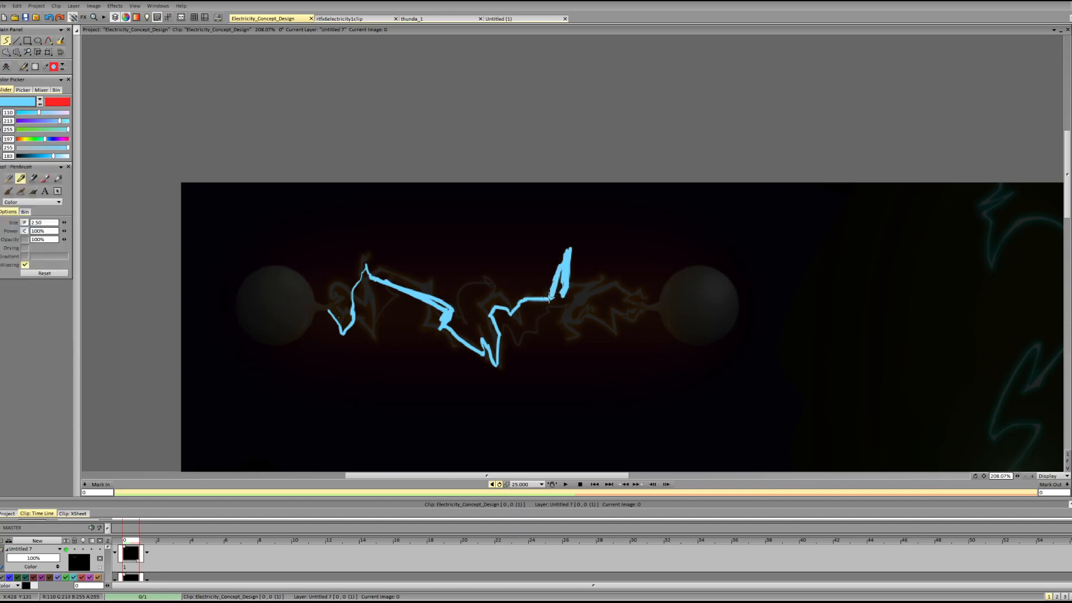
Trim the tall spike's inner edge and redraw the bolt's end with a deeper V-shaped bend reaching the right sphere.
key(shift+d)
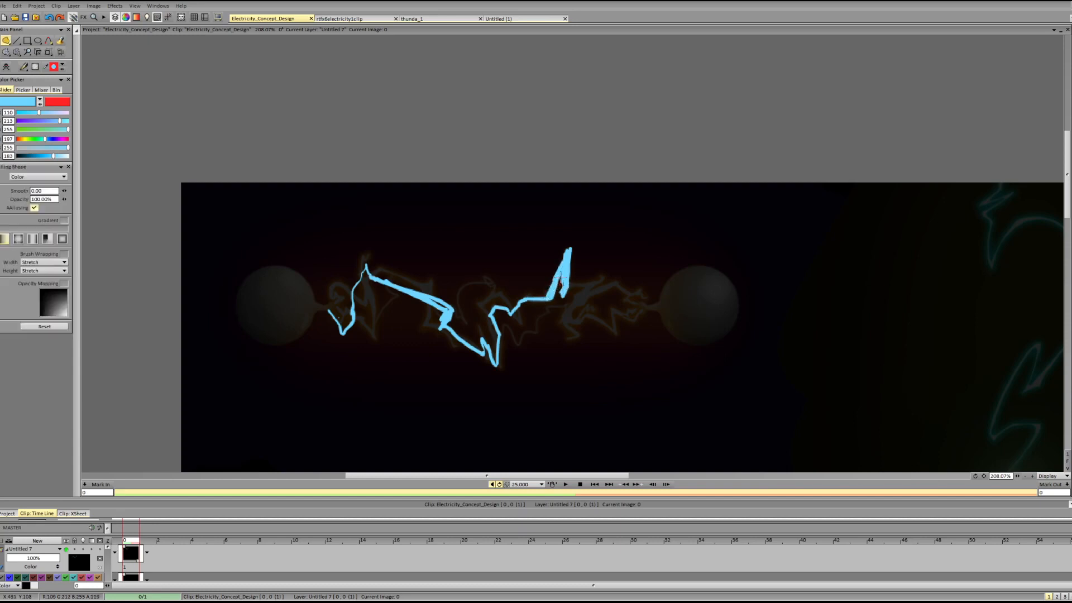
key(d)
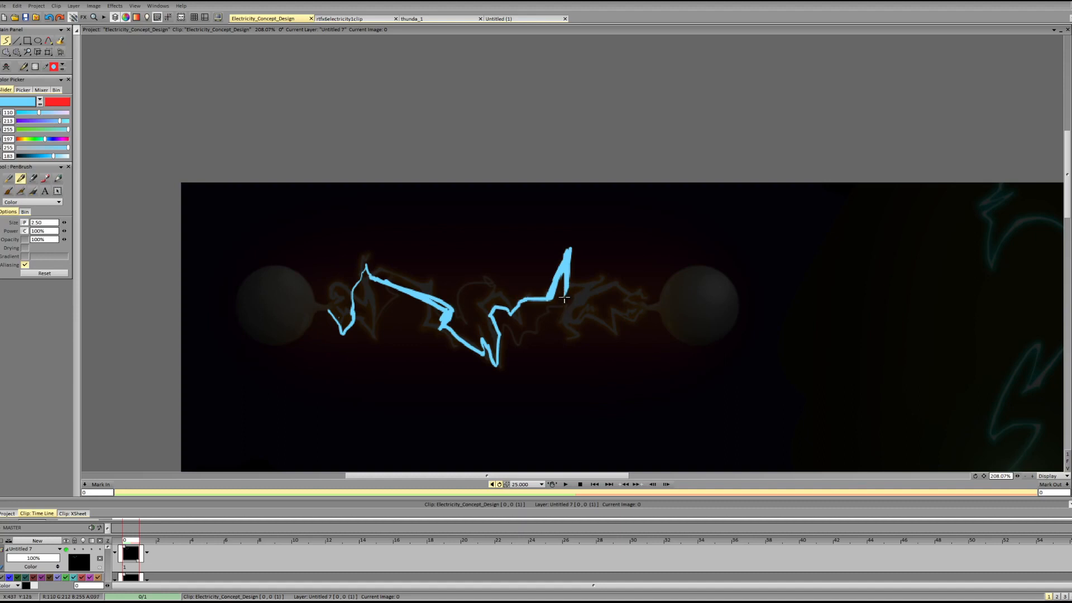
mouse_move(567, 293)
mouse_down()
mouse_move(598, 322)
mouse_move(655, 305)
mouse_up()
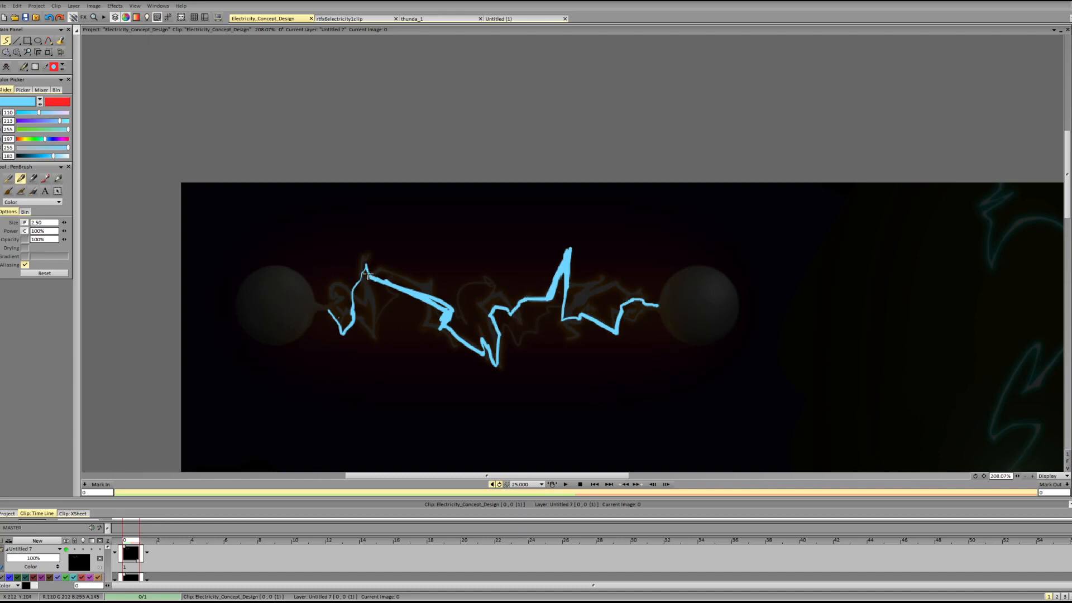
Replace the short left diagonal with a longer segment that bends back sharply like a Z toward the bolt's lowest point.
key(shift+d)
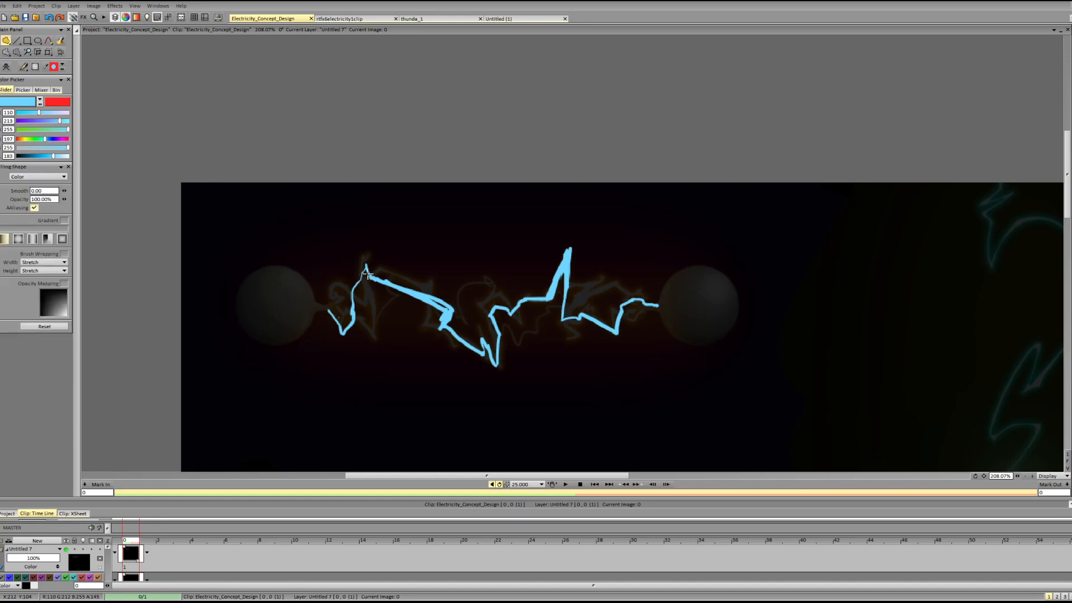
mouse_move(419, 302)
mouse_down()
mouse_move(439, 290)
mouse_move(402, 285)
mouse_move(464, 294)
mouse_up()
key(d)
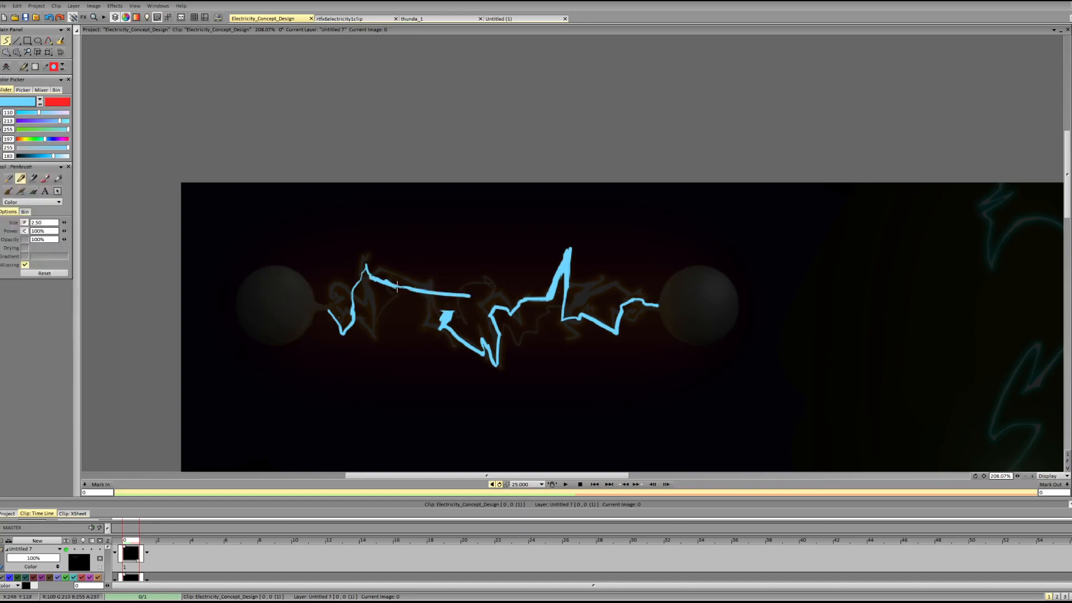
mouse_move(397, 286)
mouse_down()
mouse_move(468, 299)
mouse_move(445, 316)
mouse_move(462, 300)
mouse_move(443, 324)
mouse_move(458, 327)
mouse_move(464, 303)
mouse_move(444, 325)
mouse_move(466, 318)
mouse_move(439, 328)
mouse_move(441, 310)
mouse_move(429, 323)
mouse_move(457, 331)
mouse_move(440, 324)
mouse_move(445, 314)
mouse_move(454, 334)
mouse_move(489, 354)
mouse_up()
key(shift+d)
key(d)
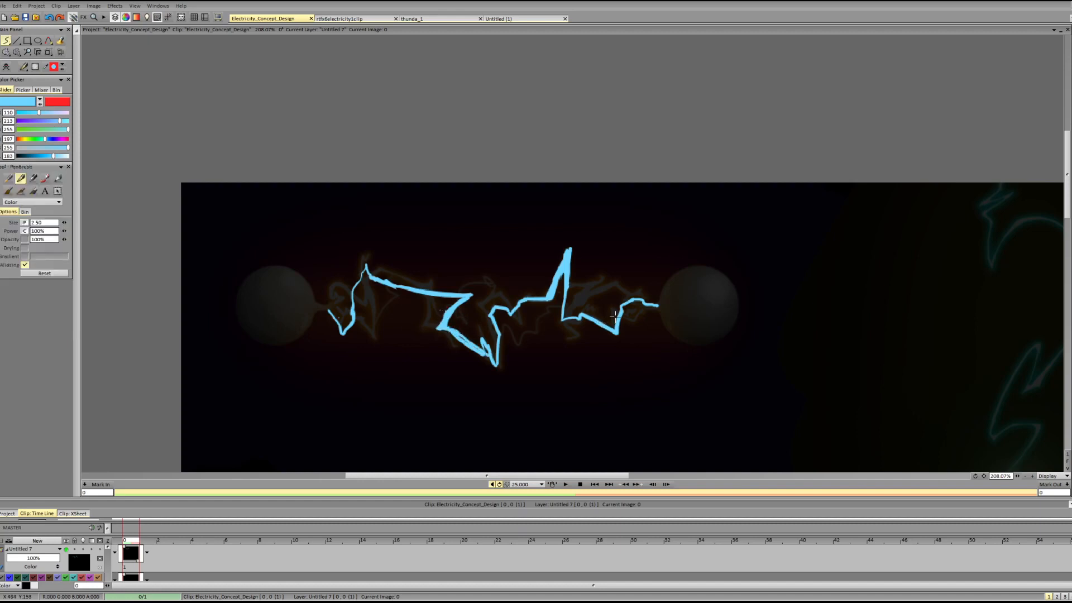
Add thin secondary lines branching from the tall spike and looping beneath the bolt's right end to the right sphere.
mouse_move(562, 312)
mouse_down()
mouse_move(582, 310)
mouse_move(628, 352)
mouse_move(659, 325)
mouse_up()
key(ctrl+z)
mouse_move(569, 284)
mouse_down()
mouse_move(586, 305)
mouse_move(585, 334)
mouse_move(630, 340)
mouse_move(670, 329)
mouse_up()
key(ctrl+z)
drag(642, 324, 657, 310)
key(ctrl+z)
key(ctrl+z)
drag(622, 346, 658, 306)
key(ctrl+z)
mouse_move(623, 346)
mouse_down()
mouse_move(630, 323)
mouse_move(660, 308)
mouse_move(625, 319)
mouse_move(663, 307)
mouse_move(636, 322)
mouse_move(607, 326)
mouse_up()
key(ctrl+z)
key(ctrl+z)
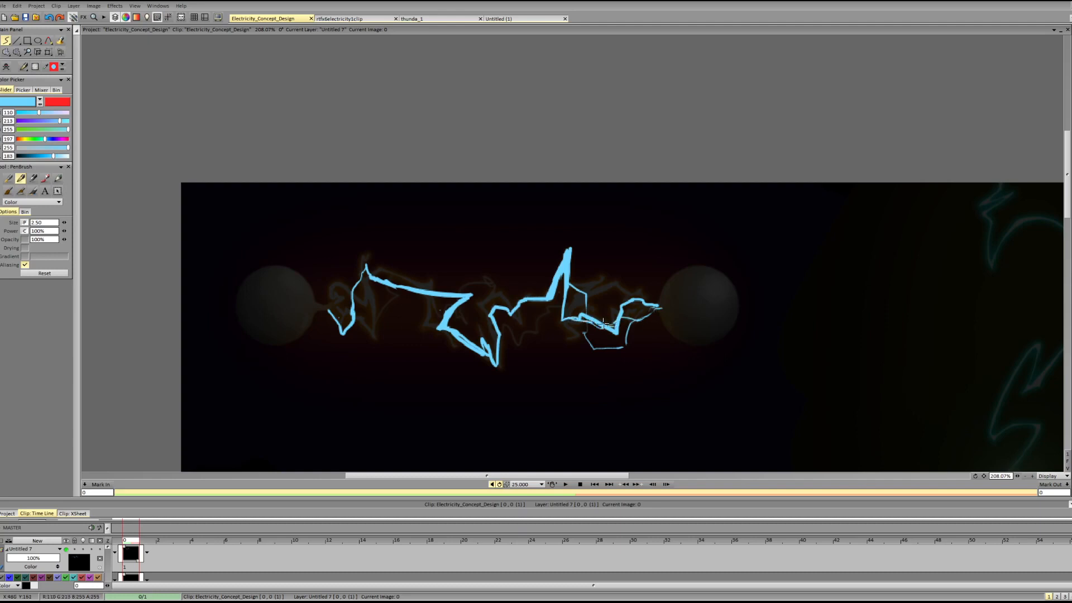
Erase most of the thin loop beneath the right end and add a thin line below the middle segment.
key(ctrl+z)
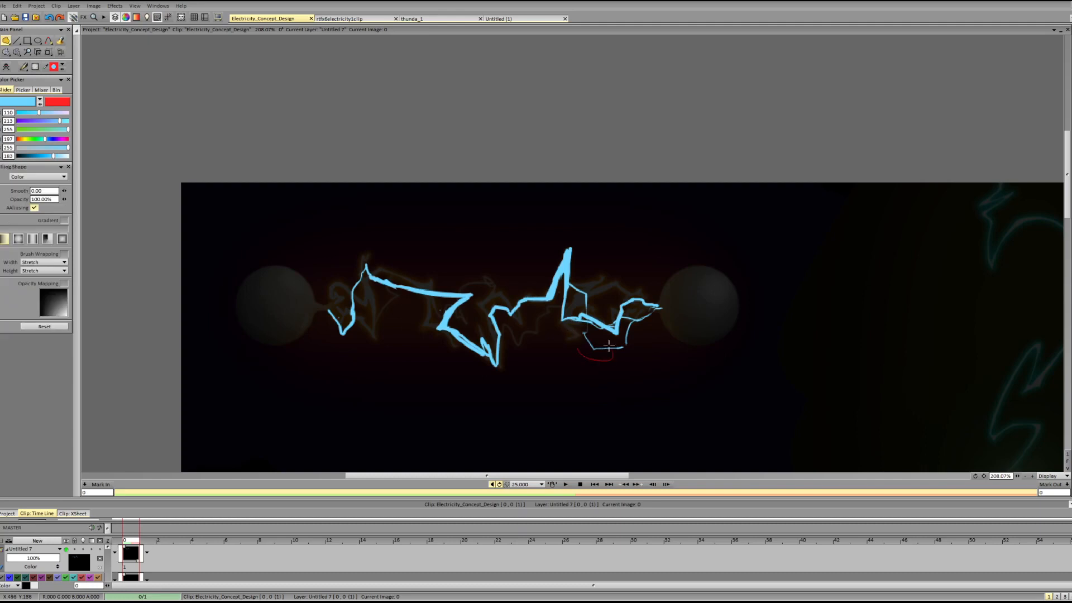
mouse_move(618, 347)
mouse_down()
mouse_move(521, 313)
mouse_move(543, 304)
mouse_move(562, 328)
mouse_move(616, 348)
mouse_move(580, 334)
mouse_move(591, 315)
mouse_move(618, 345)
mouse_up()
key(ctrl+z)
key(ctrl+z)
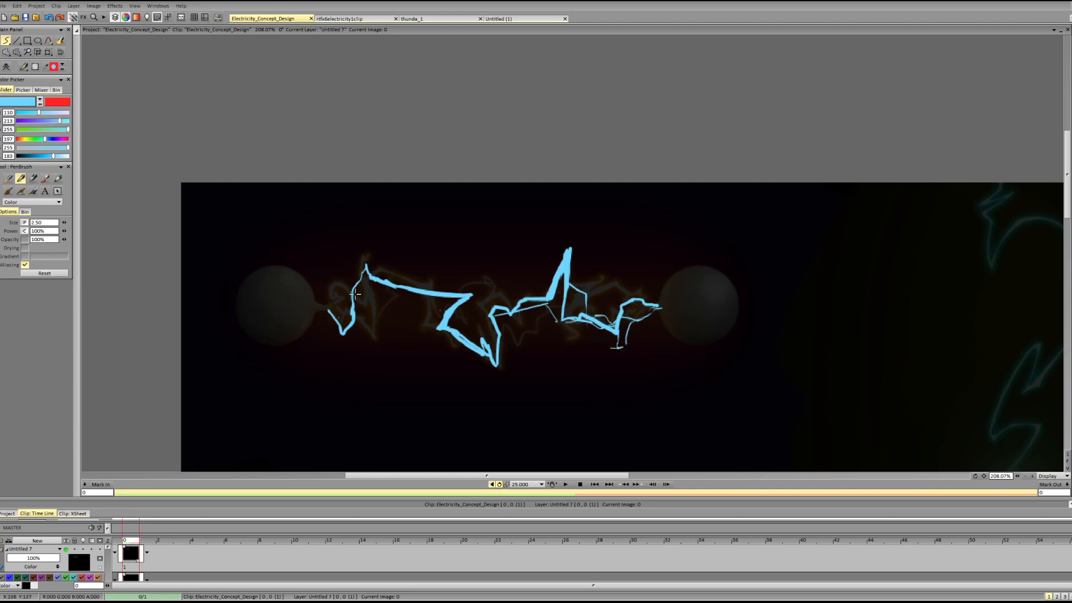
Add thin secondary branches along the left and middle of the bolt, including an arc above the Z bend and a squiggle below the center.
drag(354, 286, 452, 299)
key(ctrl+z)
key(ctrl+z)
mouse_move(358, 281)
mouse_down()
mouse_move(454, 302)
mouse_move(435, 319)
mouse_up()
key(ctrl+z)
mouse_move(400, 286)
mouse_down()
mouse_move(460, 261)
mouse_move(506, 317)
mouse_move(537, 318)
mouse_move(518, 323)
mouse_move(529, 330)
mouse_move(562, 326)
mouse_move(510, 316)
mouse_move(527, 332)
mouse_move(583, 327)
mouse_move(539, 340)
mouse_move(588, 324)
mouse_move(539, 347)
mouse_move(543, 334)
mouse_move(610, 323)
mouse_up()
key(ctrl+z)
key(ctrl+z)
key(ctrl+z)
key(ctrl+z)
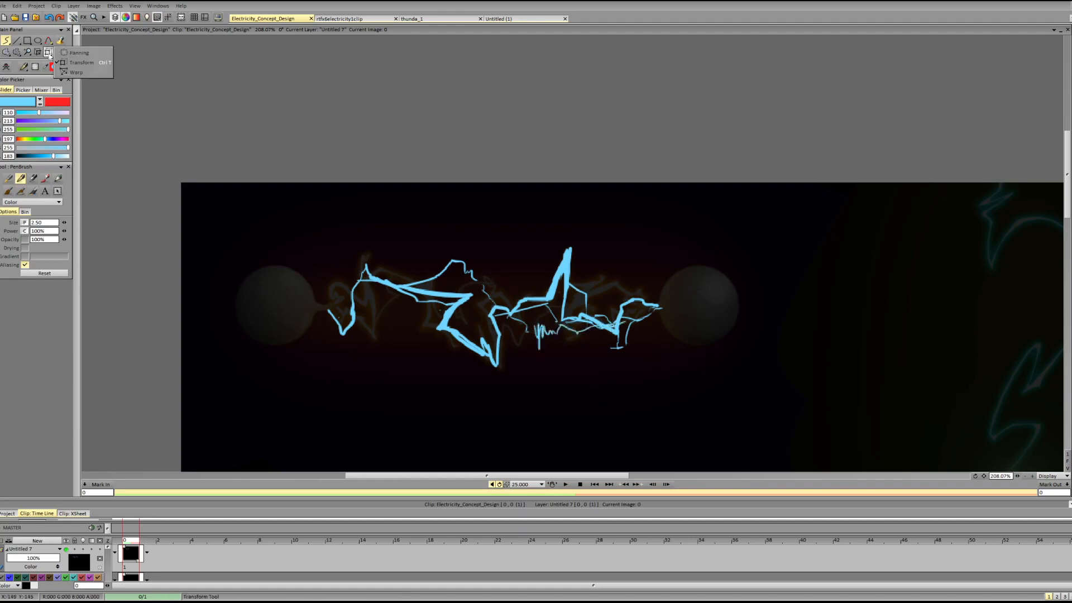
Move the whole sketch to the right of the painted electricity with the Transform tool and add a few thin strokes to it.
click(48, 52)
mouse_move(428, 304)
mouse_down()
mouse_move(685, 355)
mouse_move(670, 386)
mouse_move(784, 326)
mouse_up()
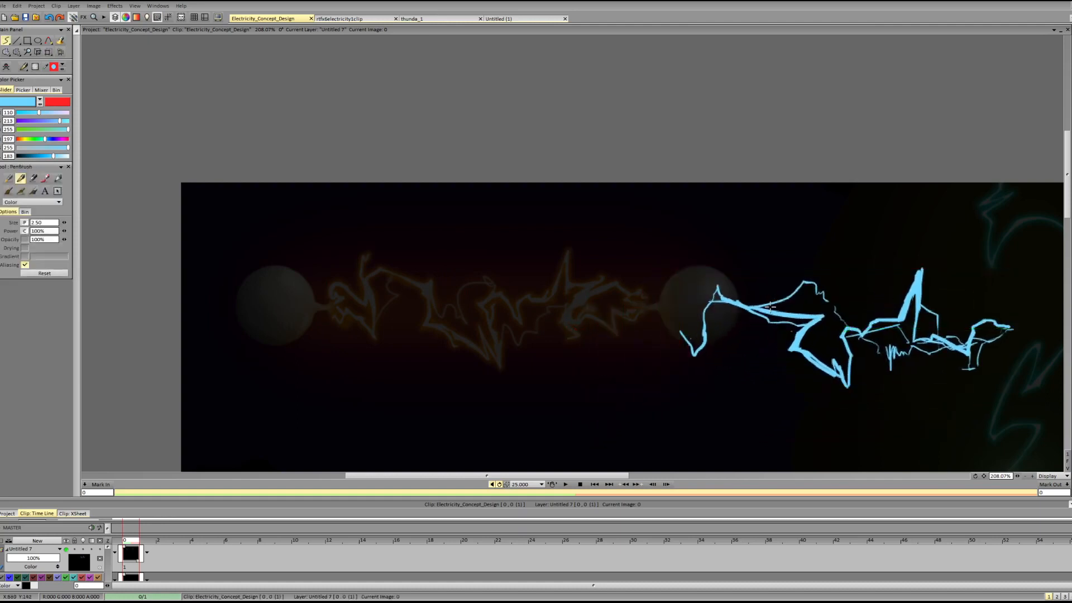
drag(879, 352, 887, 347)
mouse_move(691, 338)
mouse_down()
mouse_move(756, 308)
mouse_move(701, 341)
mouse_up()
mouse_move(471, 287)
mouse_down()
mouse_move(558, 273)
mouse_move(516, 297)
mouse_up()
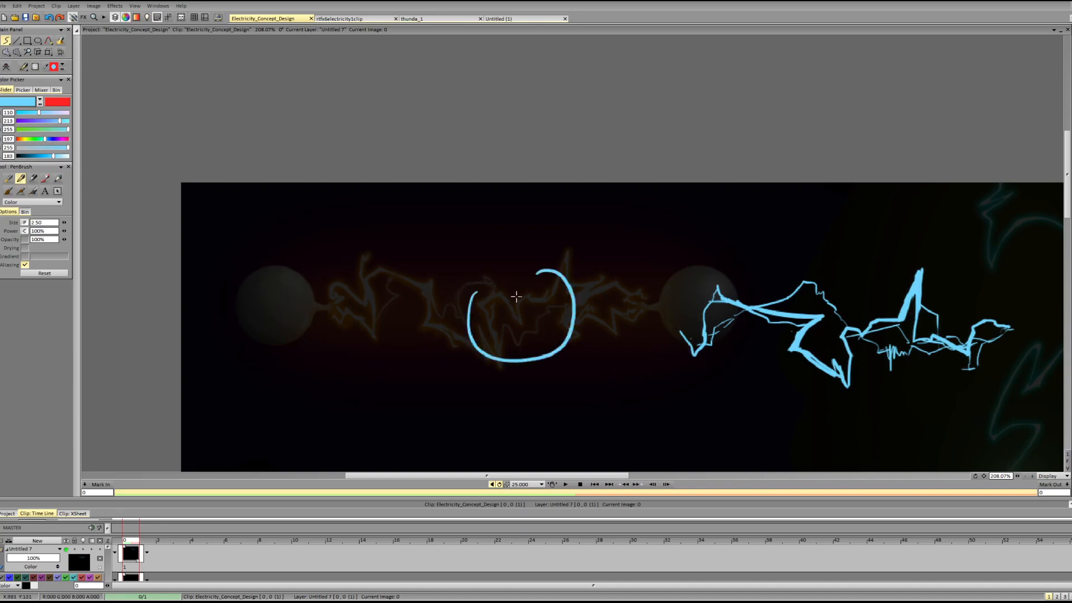
key(ctrl+z)
mouse_move(500, 357)
mouse_down()
mouse_move(482, 301)
mouse_move(495, 299)
mouse_move(520, 325)
mouse_move(532, 297)
mouse_move(560, 294)
mouse_up()
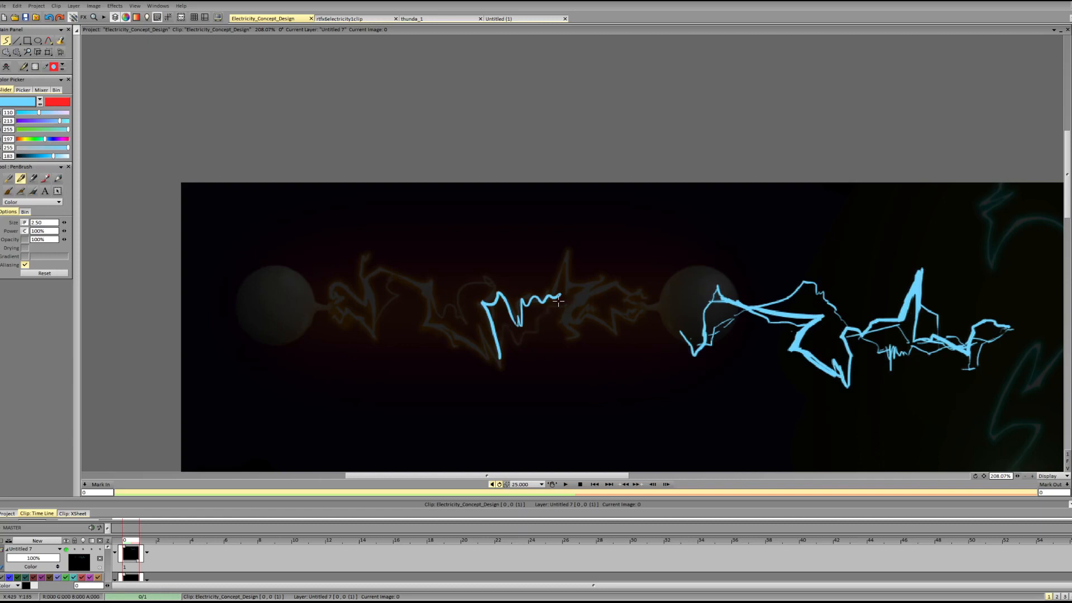
key(ctrl+z)
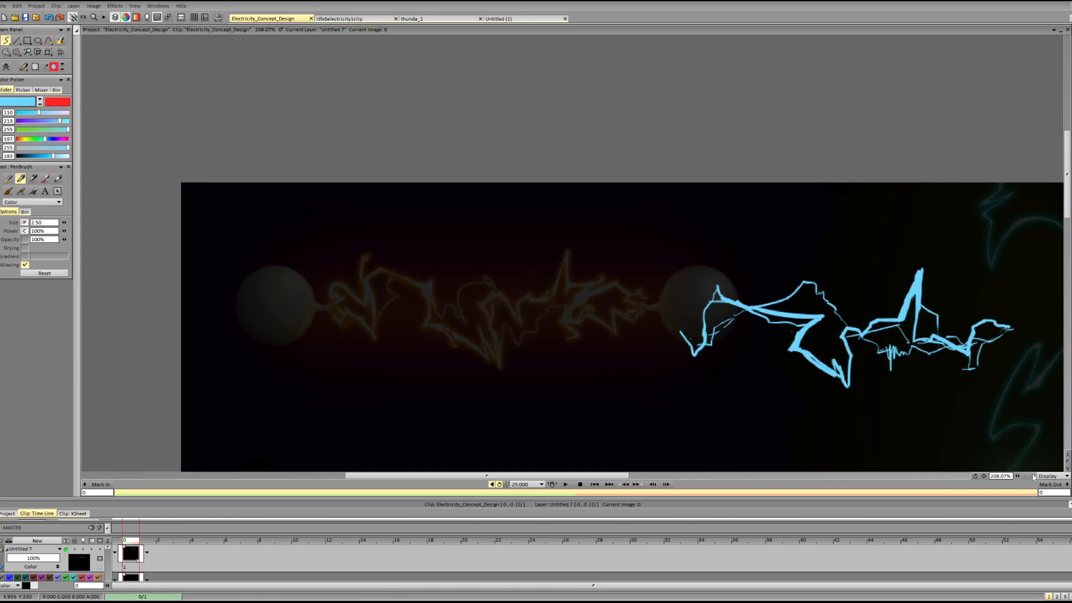
Trace the painted bolt's thick main line from its lowest central point through the middle zigzag to the tall spike.
drag(1017, 476, 1044, 475)
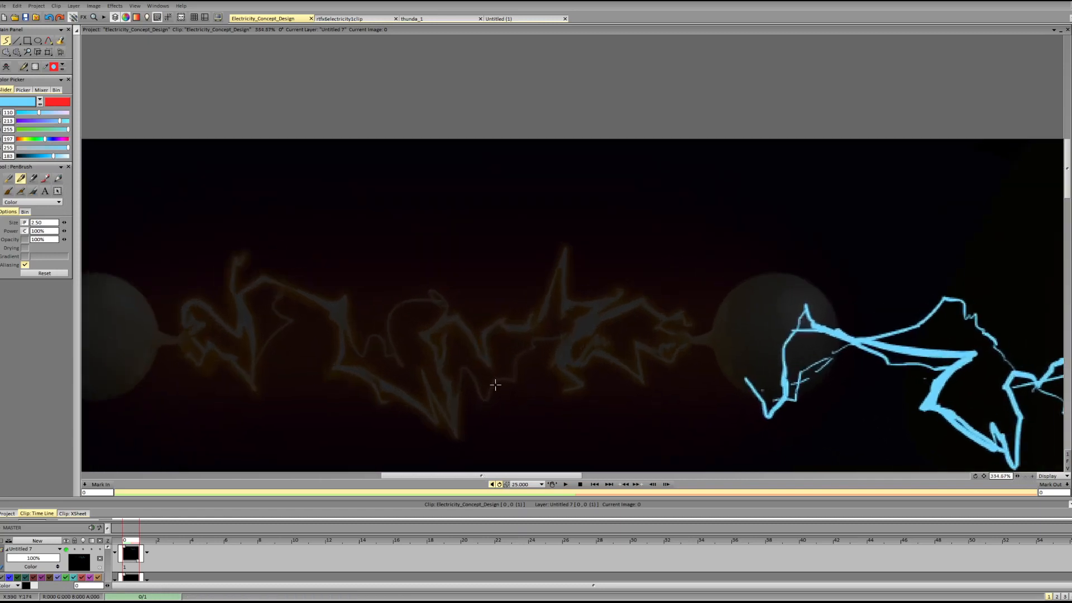
mouse_move(441, 391)
mouse_down()
mouse_move(435, 329)
mouse_move(429, 343)
mouse_move(449, 401)
mouse_up()
key(ctrl+z)
key(ctrl+z)
drag(421, 337, 454, 434)
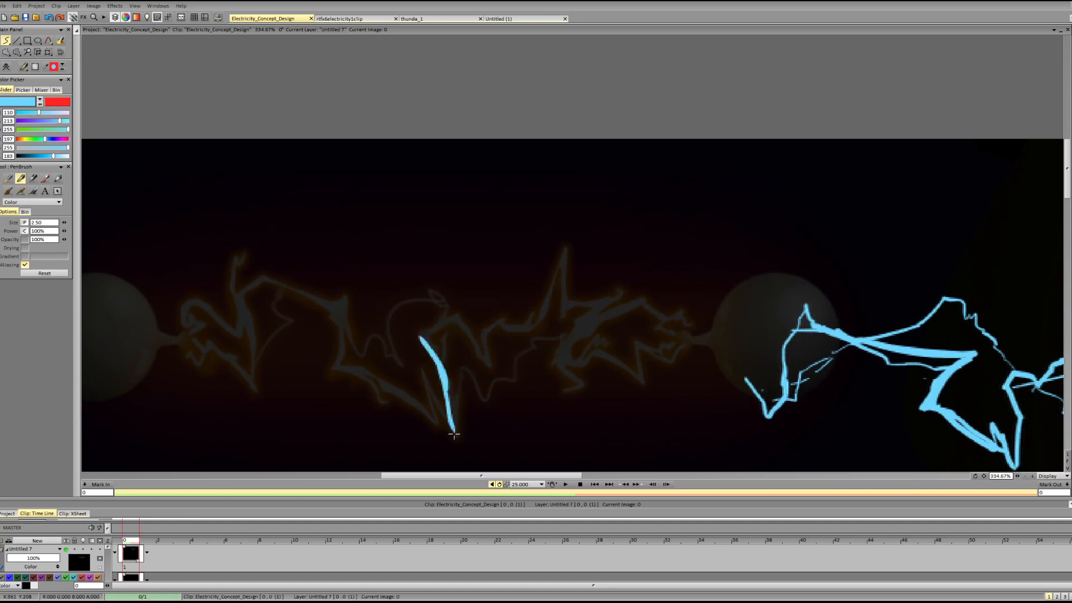
key(ctrl+z)
drag(444, 380, 457, 441)
key(ctrl+z)
drag(442, 380, 455, 437)
drag(423, 336, 448, 385)
mouse_move(423, 336)
mouse_down()
mouse_move(461, 313)
mouse_move(488, 363)
mouse_move(494, 325)
mouse_move(551, 308)
mouse_move(562, 251)
mouse_move(560, 312)
mouse_move(561, 273)
mouse_move(564, 312)
mouse_move(619, 301)
mouse_move(570, 311)
mouse_move(615, 300)
mouse_move(556, 358)
mouse_up()
key(e)
key(b)
Trace the Z-shaped bend after the tall spike and the jagged tail leading to the right sphere, redoing it with thinner lines.
mouse_move(590, 323)
mouse_down()
mouse_move(612, 304)
mouse_move(557, 358)
mouse_move(606, 349)
mouse_move(636, 376)
mouse_move(639, 350)
mouse_move(686, 339)
mouse_up()
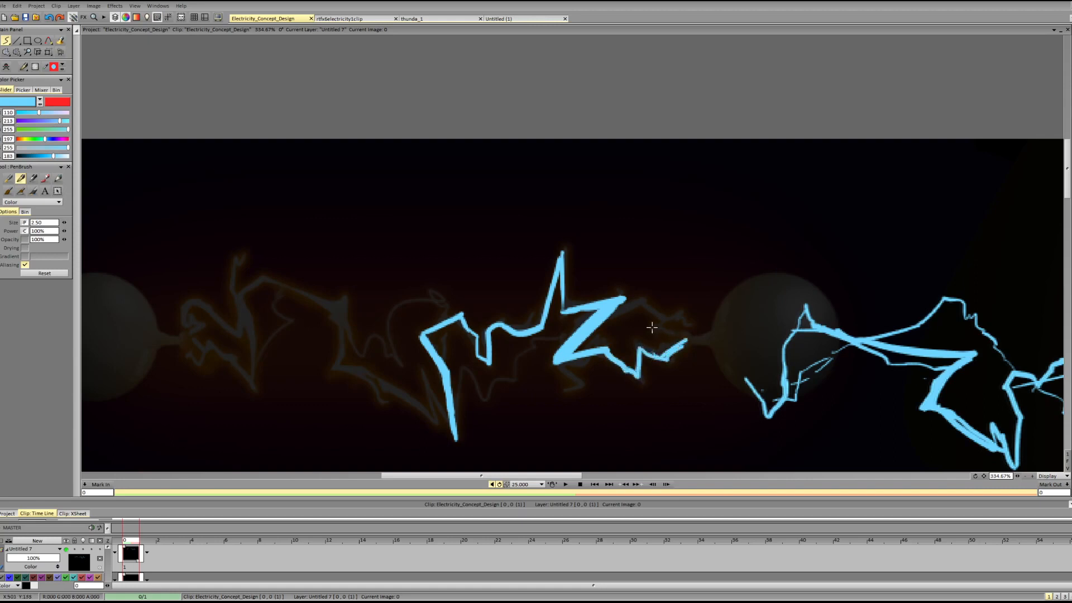
key(ctrl+z)
key(ctrl+z)
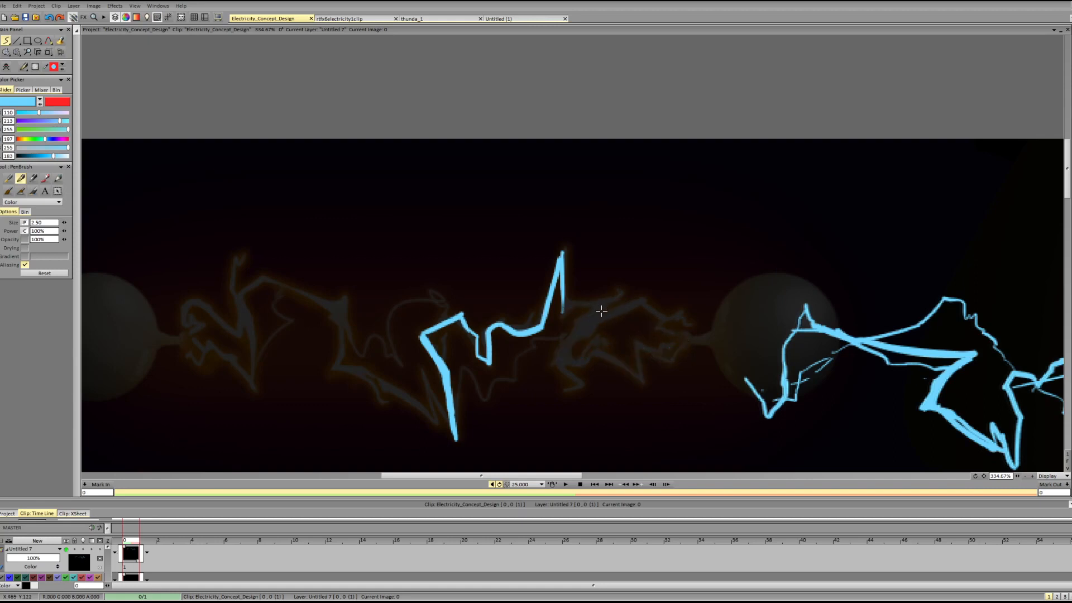
mouse_move(561, 307)
mouse_down()
mouse_move(617, 297)
mouse_move(570, 329)
mouse_move(667, 305)
mouse_move(699, 332)
mouse_up()
mouse_move(584, 335)
mouse_down()
mouse_move(602, 353)
mouse_move(645, 351)
mouse_move(556, 360)
mouse_move(670, 352)
mouse_move(674, 337)
mouse_up()
key(ctrl+z)
key(ctrl+z)
key(ctrl+z)
mouse_move(626, 295)
mouse_down()
mouse_move(570, 333)
mouse_move(564, 368)
mouse_move(606, 352)
mouse_move(642, 384)
mouse_move(642, 352)
mouse_move(683, 342)
mouse_up()
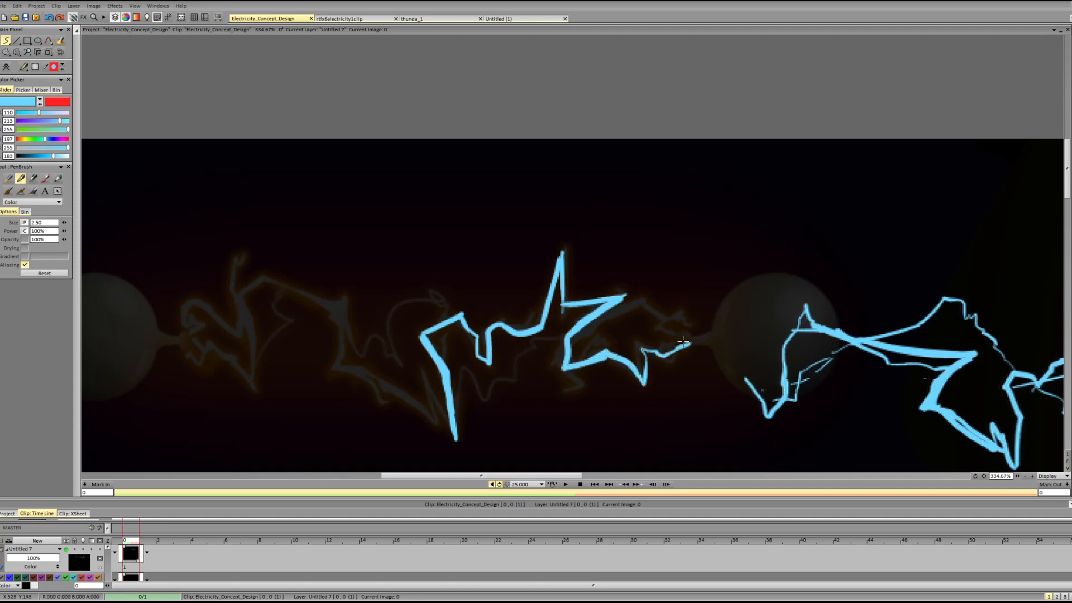
Add thin secondary lines crossing behind the Z bend and below the middle zigzag, and clear the whole sketch layer.
mouse_move(575, 334)
mouse_down()
mouse_move(634, 313)
mouse_move(594, 331)
mouse_move(626, 307)
mouse_move(601, 314)
mouse_move(641, 301)
mouse_move(679, 334)
mouse_move(665, 324)
mouse_move(679, 321)
mouse_move(676, 335)
mouse_move(636, 318)
mouse_move(638, 302)
mouse_move(607, 329)
mouse_move(527, 351)
mouse_up()
key(ctrl+z)
key(ctrl+z)
key(ctrl+z)
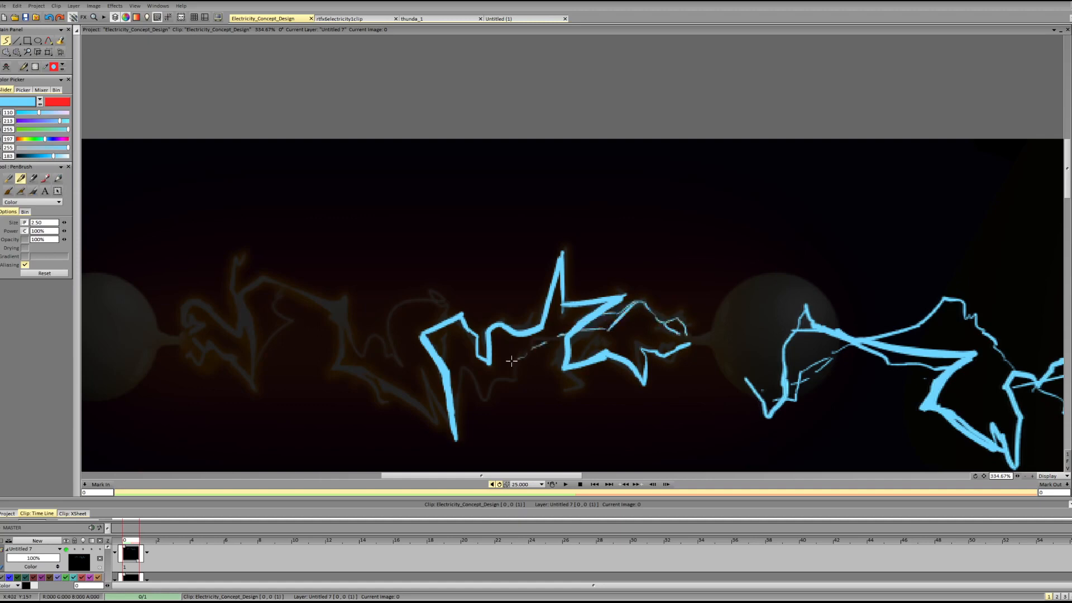
mouse_move(459, 372)
mouse_down()
mouse_move(502, 379)
mouse_move(553, 339)
mouse_up()
key(Delete)
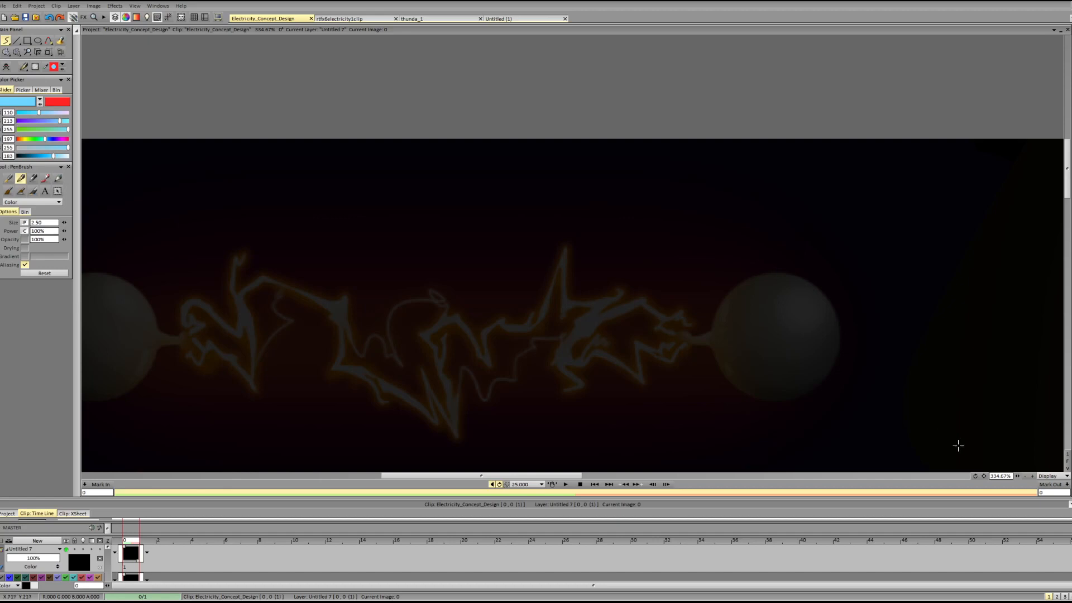
Mark two parallel jagged segments of the painted bolt near the left sphere and circle the matching spot on each.
scroll(1022, 466, down, 3)
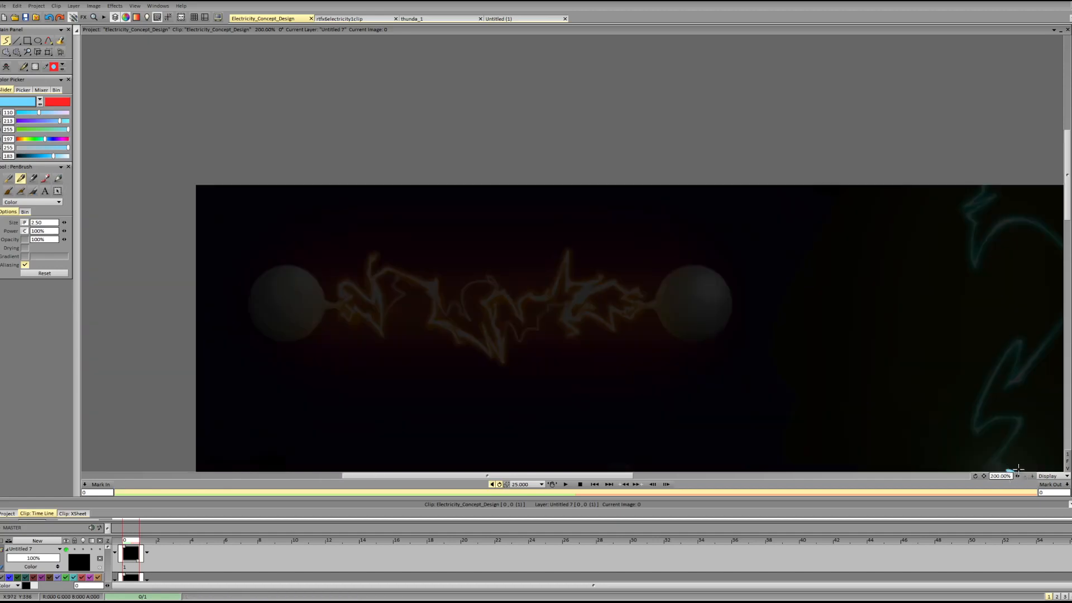
scroll(1022, 477, up, 3)
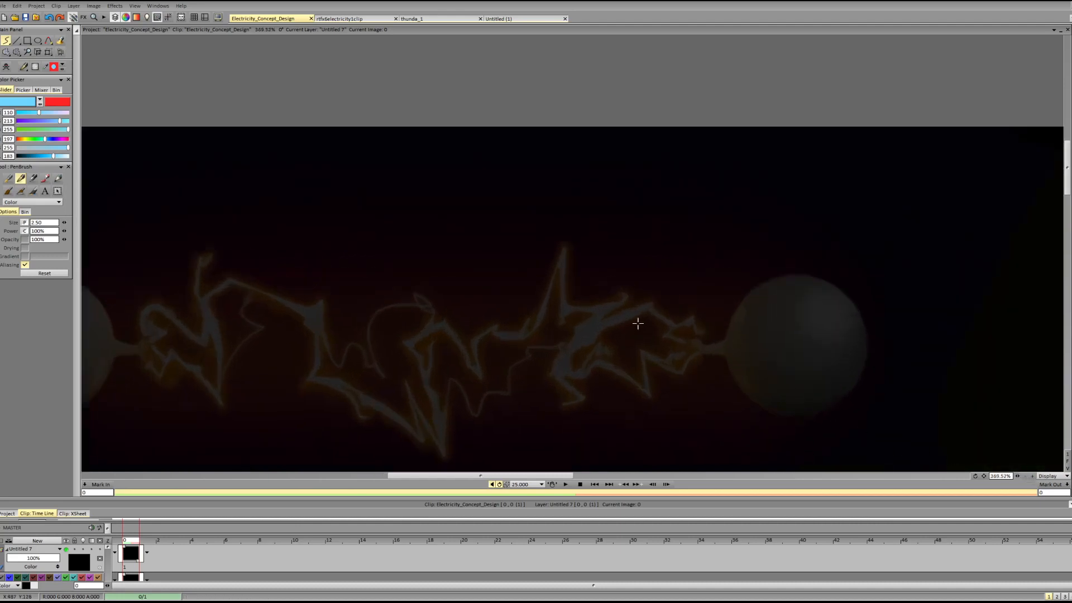
mouse_move(142, 319)
mouse_down()
mouse_move(148, 305)
mouse_move(207, 349)
mouse_up()
mouse_move(156, 363)
mouse_down()
mouse_move(162, 354)
mouse_move(223, 401)
mouse_move(221, 378)
mouse_up()
mouse_move(171, 320)
mouse_down()
mouse_move(190, 317)
mouse_move(173, 318)
mouse_up()
drag(174, 365, 181, 355)
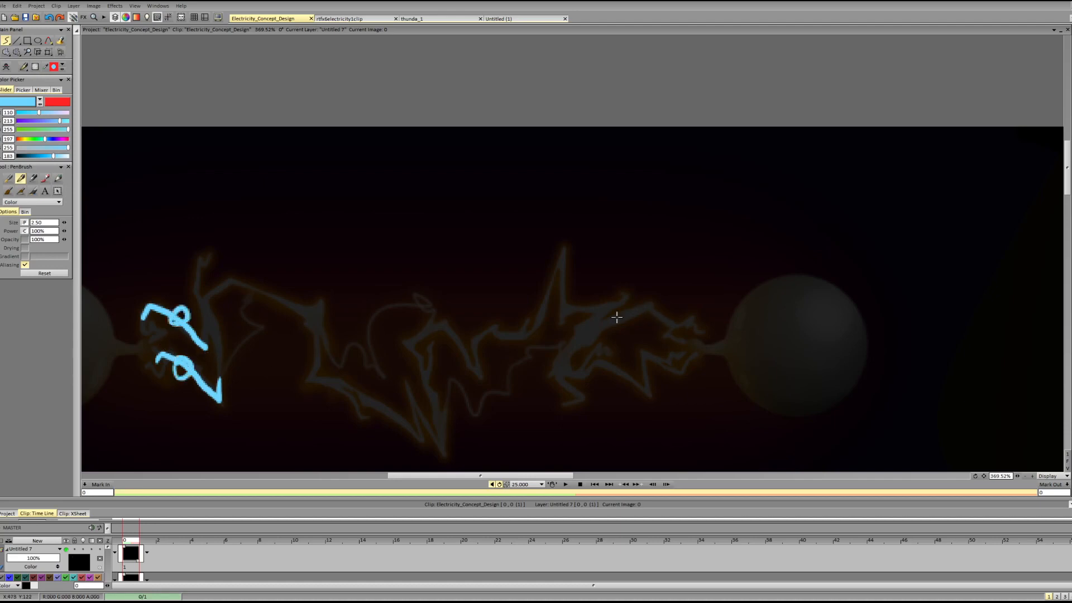
Mark the upper and lower segments near the right sphere with a horizontal dividing line between them, and clear the sketch layer.
mouse_move(613, 319)
mouse_down()
mouse_move(653, 303)
mouse_move(682, 326)
mouse_up()
mouse_move(595, 359)
mouse_down()
mouse_move(642, 382)
mouse_move(651, 357)
mouse_up()
drag(584, 336, 722, 339)
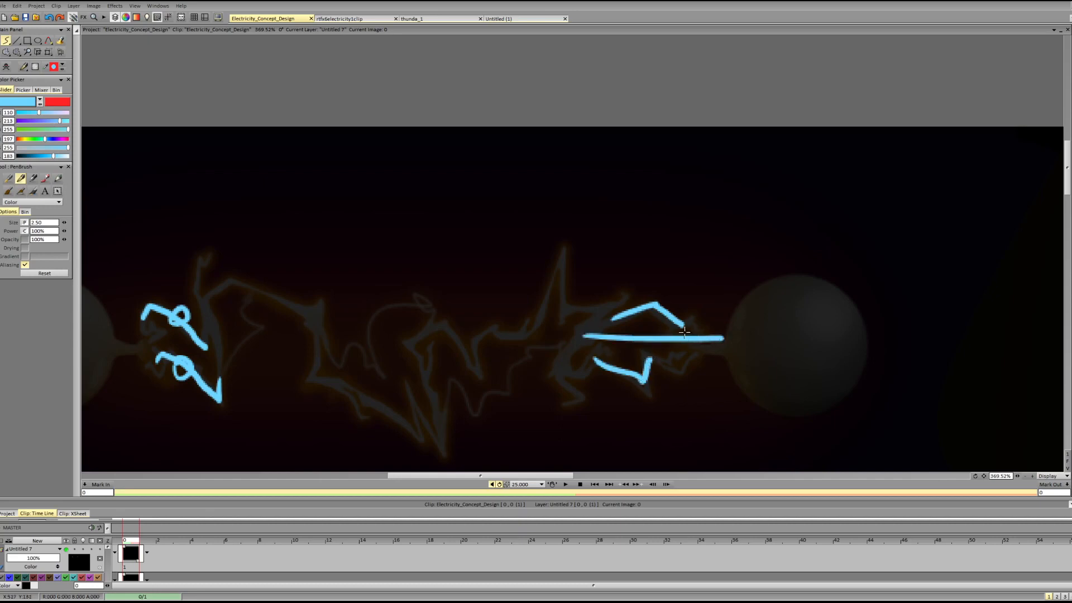
key(BackSpace)
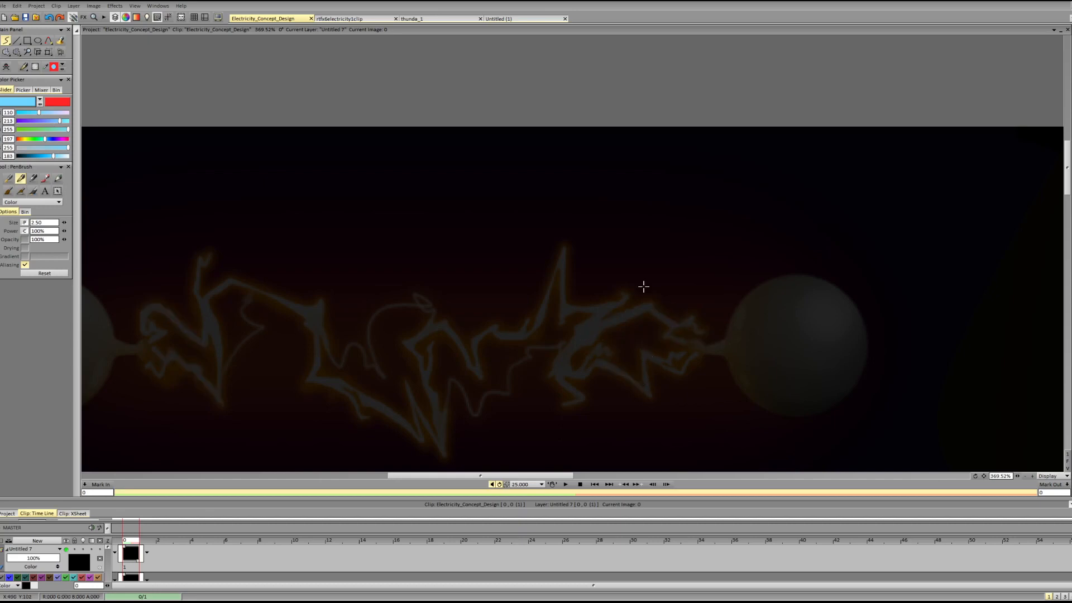
drag(1018, 476, 962, 476)
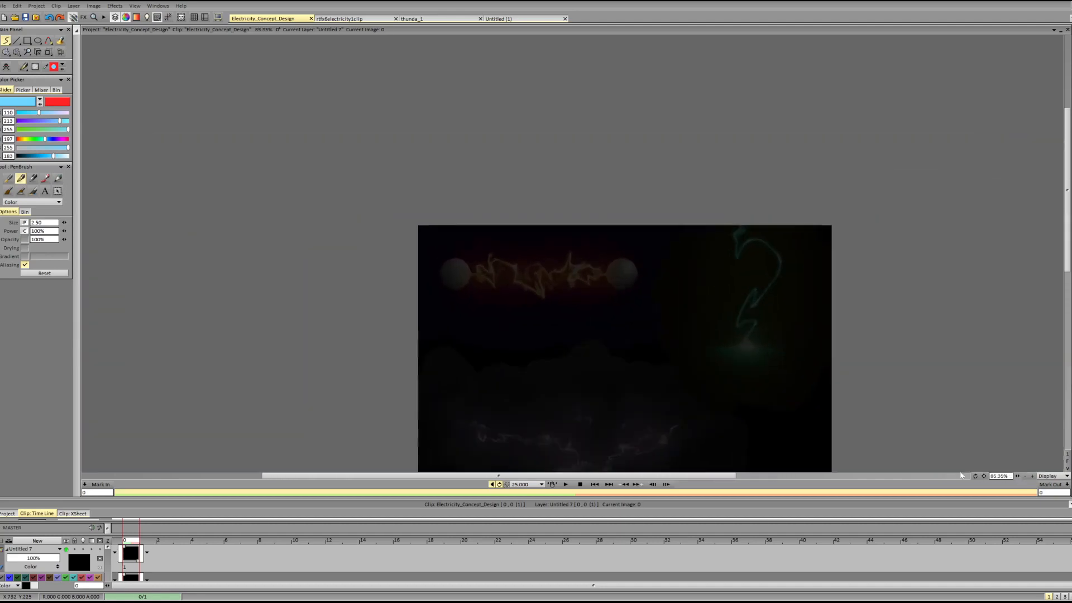